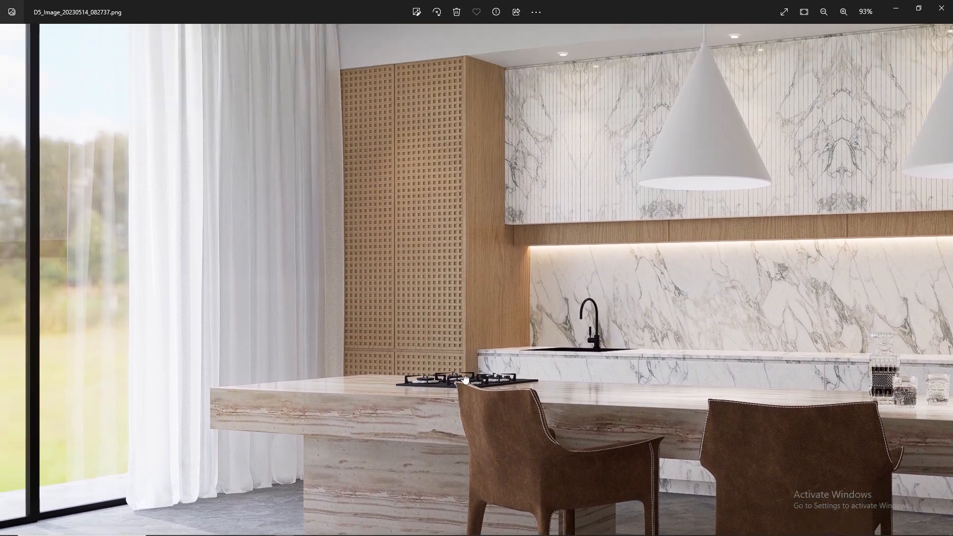
- Examine the reference kitchen render closely, from the curtains and cabinets to the marble wall, island and chairs
drag(550, 313, 442, 340)
drag(654, 321, 475, 325)
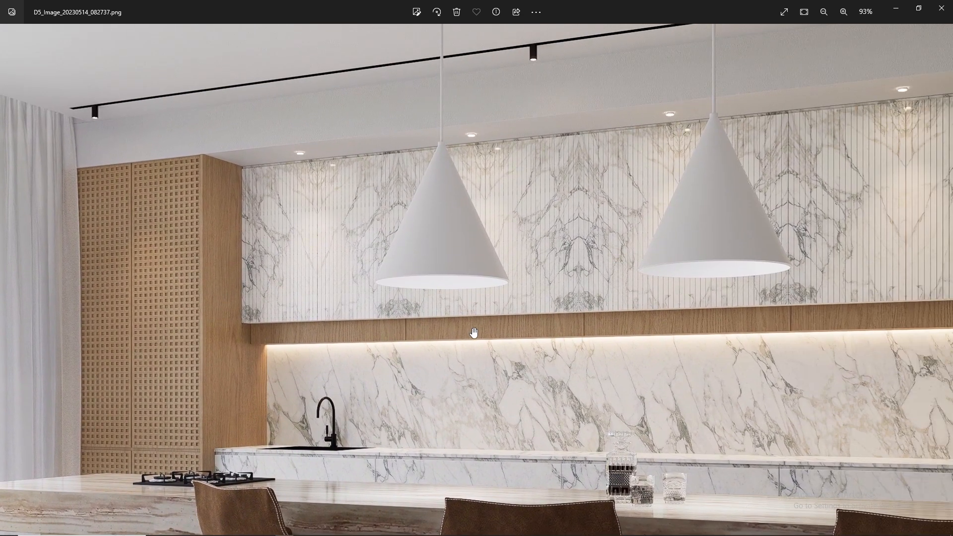
drag(925, 336, 602, 334)
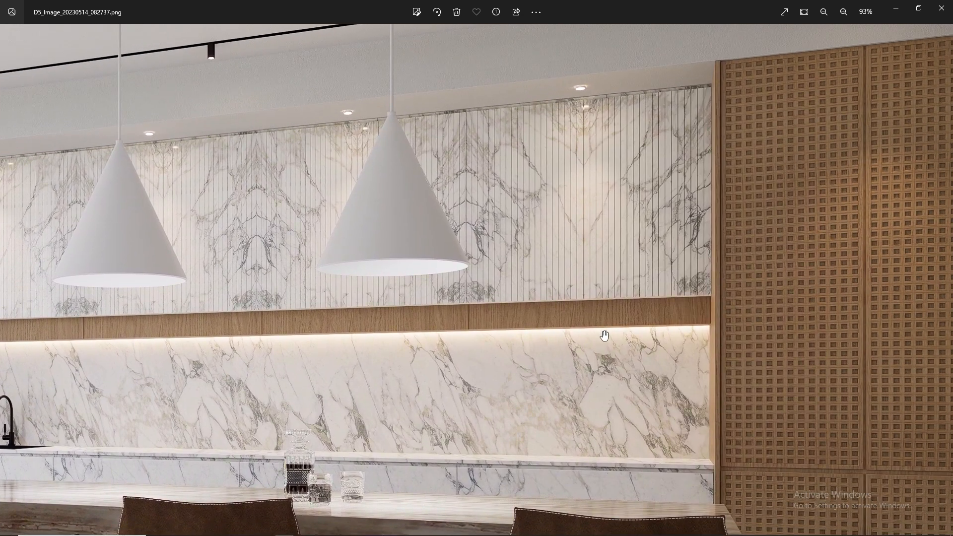
drag(634, 380, 563, 332)
drag(630, 360, 589, 308)
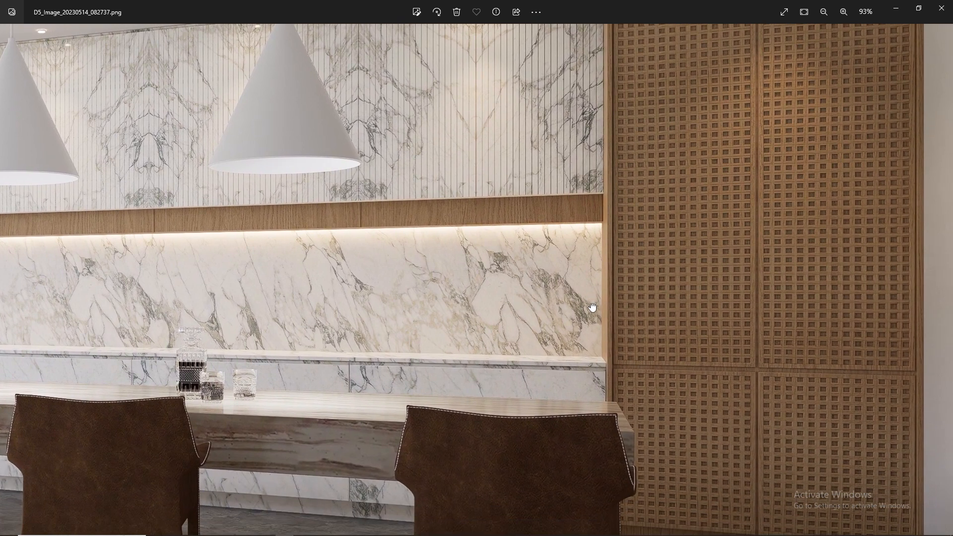
drag(651, 344, 570, 304)
scroll(569, 304, down, 3)
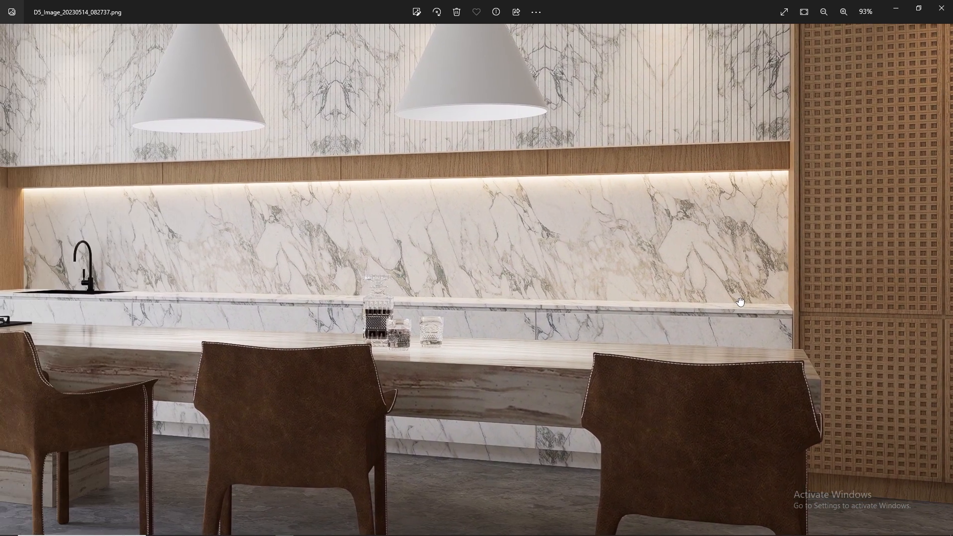
scroll(538, 317, down, 2)
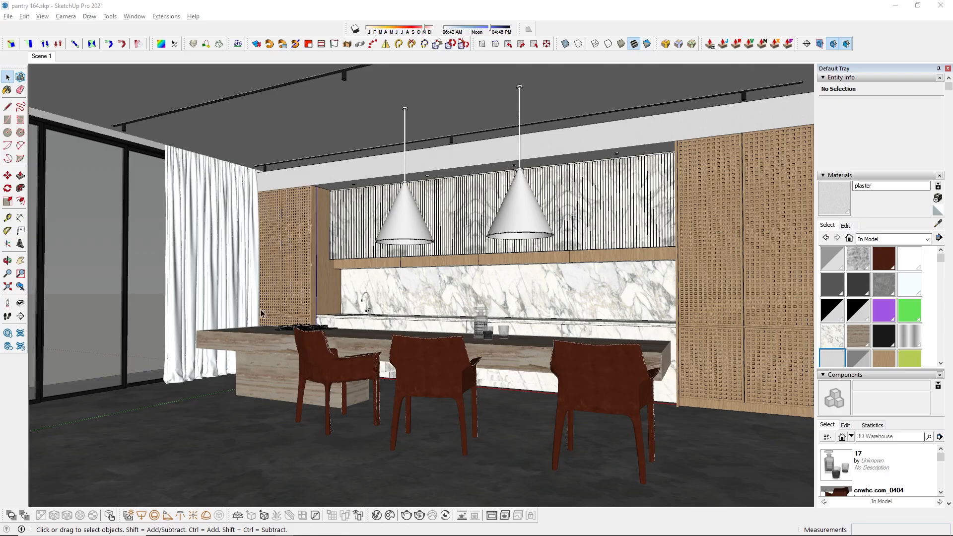
- Switch to SketchUp, purge the unused items from the pantry 164 model and unhide all of its objects
mouse_move(496, 317)
mouse_down()
mouse_move(518, 318)
mouse_move(508, 319)
mouse_up()
middle_drag(509, 320, 454, 365)
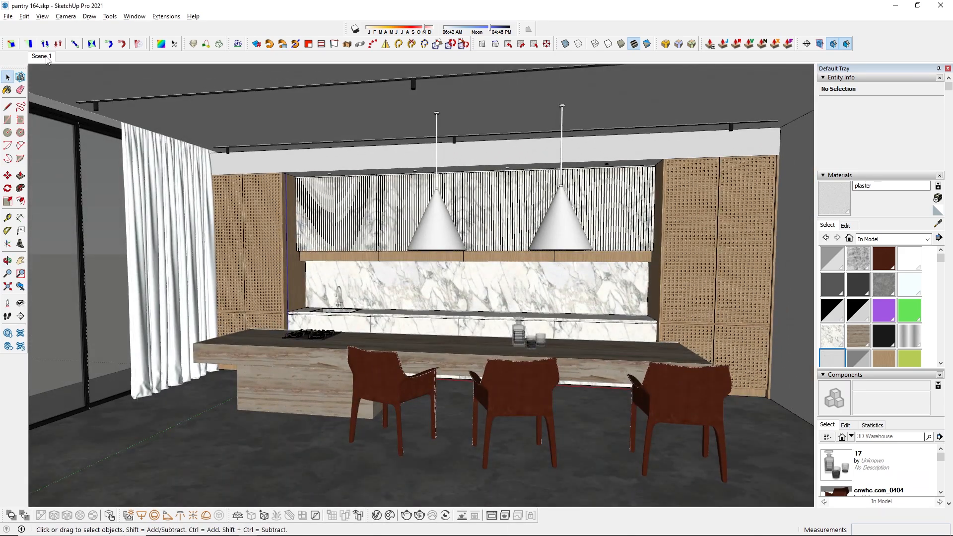
click(42, 56)
click(134, 16)
click(144, 68)
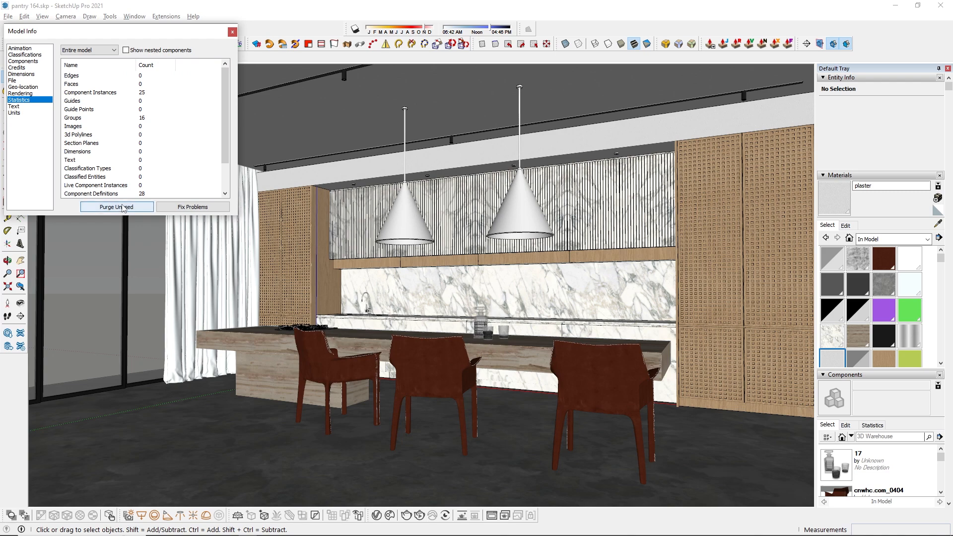
click(232, 32)
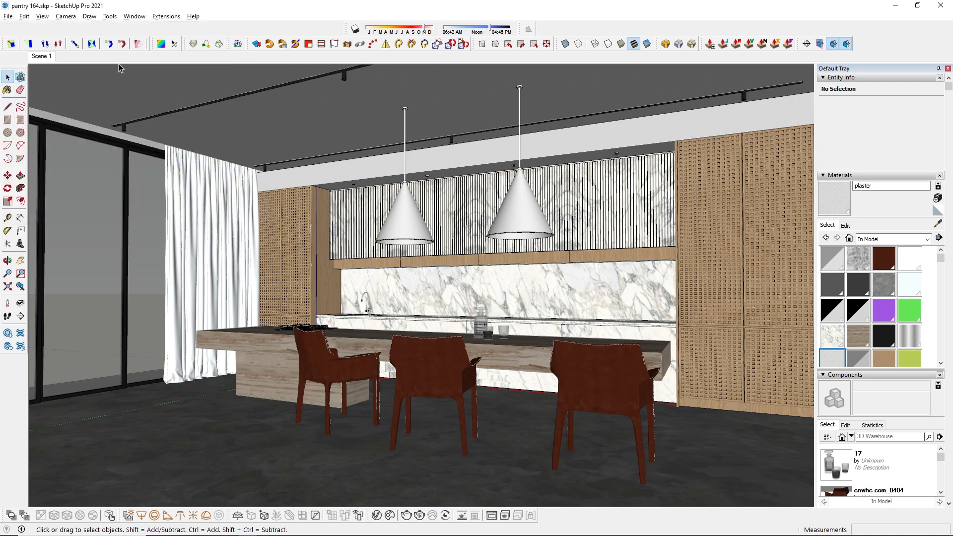
click(24, 17)
mouse_move(80, 171)
click(201, 195)
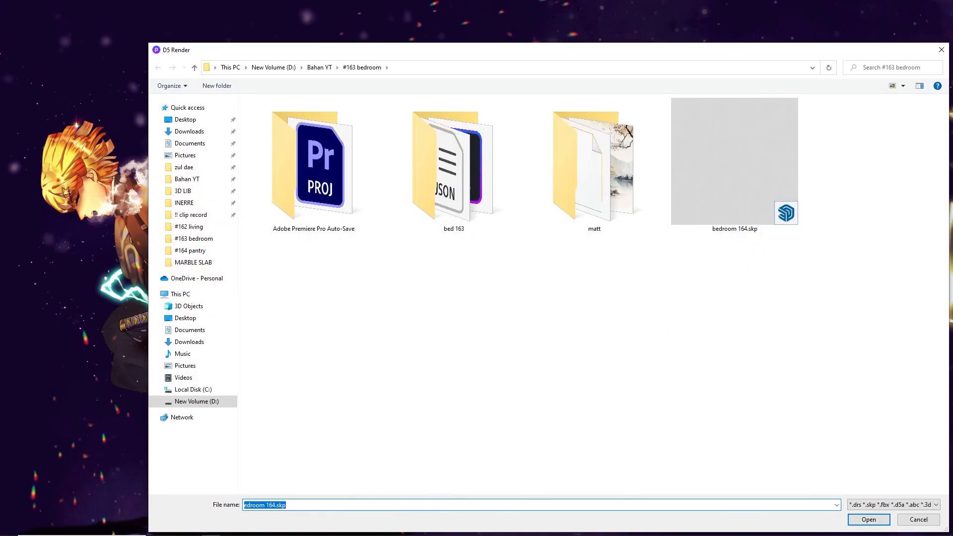
- Open pantry 164.skp from the #164 pantry folder in D5 Render
click(190, 250)
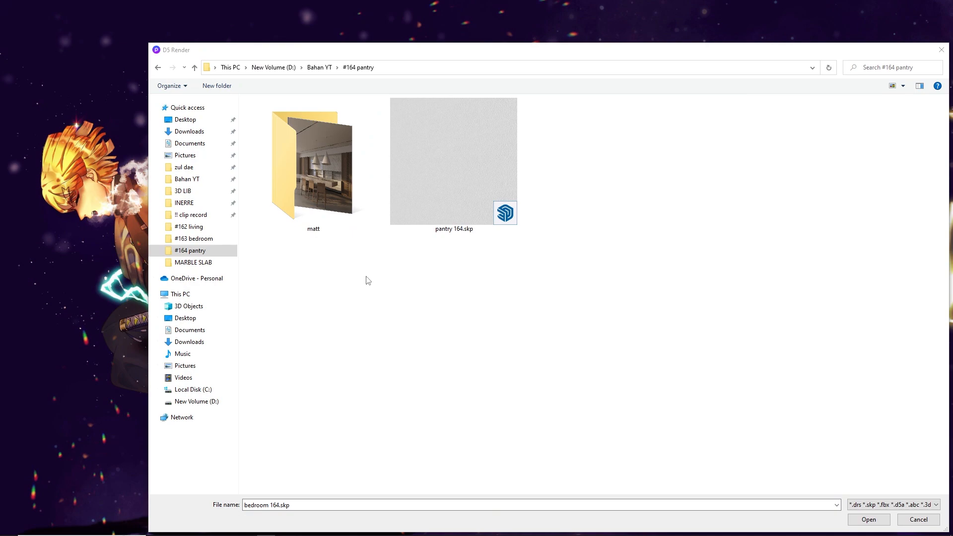
click(451, 179)
double_click(450, 180)
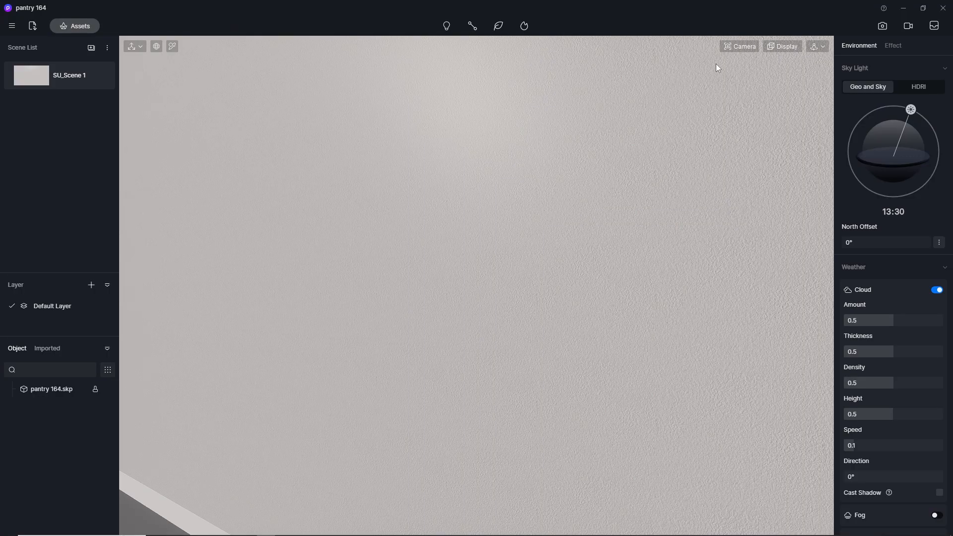
- Set the camera's clipping distance to 217.2 and its field of view to 80°
click(737, 48)
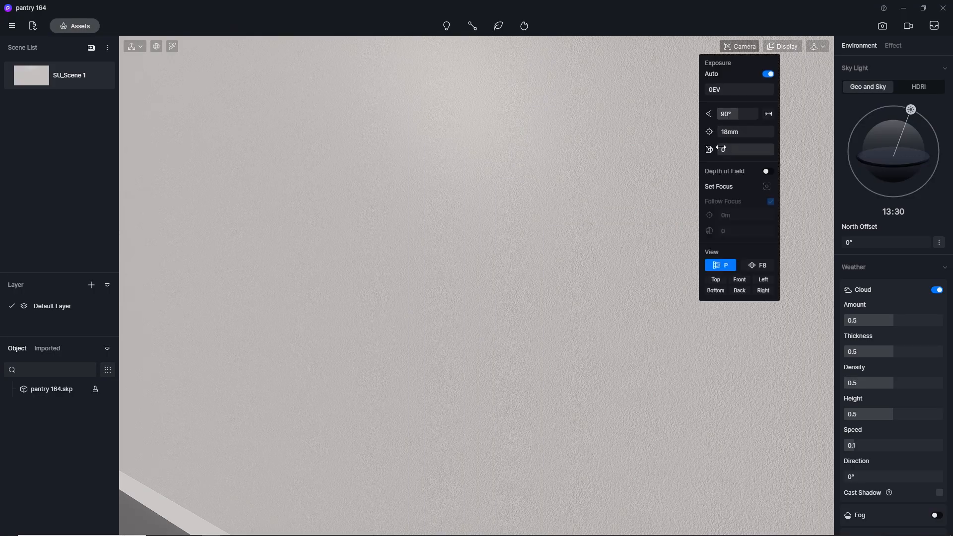
drag(721, 152, 728, 152)
click(738, 114)
key(Return)
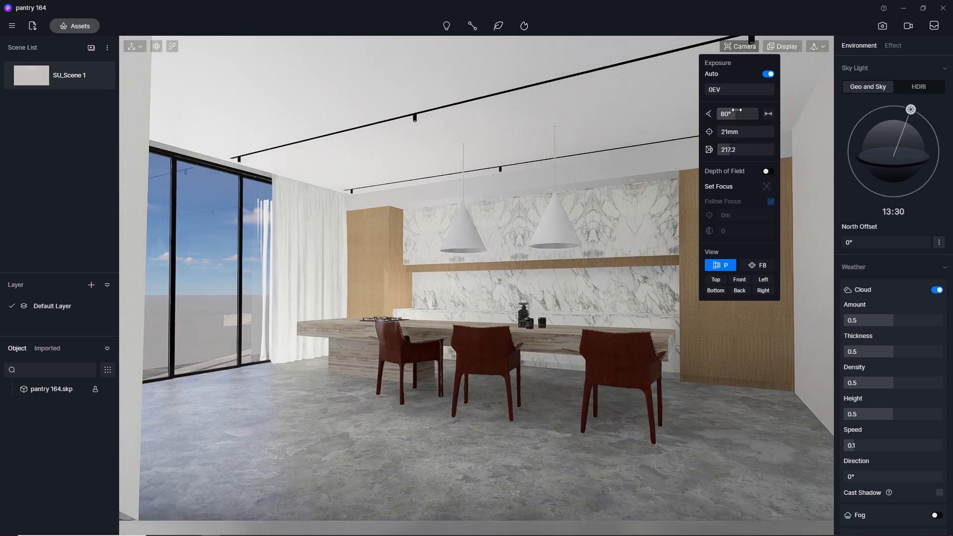
- Enter image render mode with the 2K preset size and change the view navigation to Fly
click(882, 26)
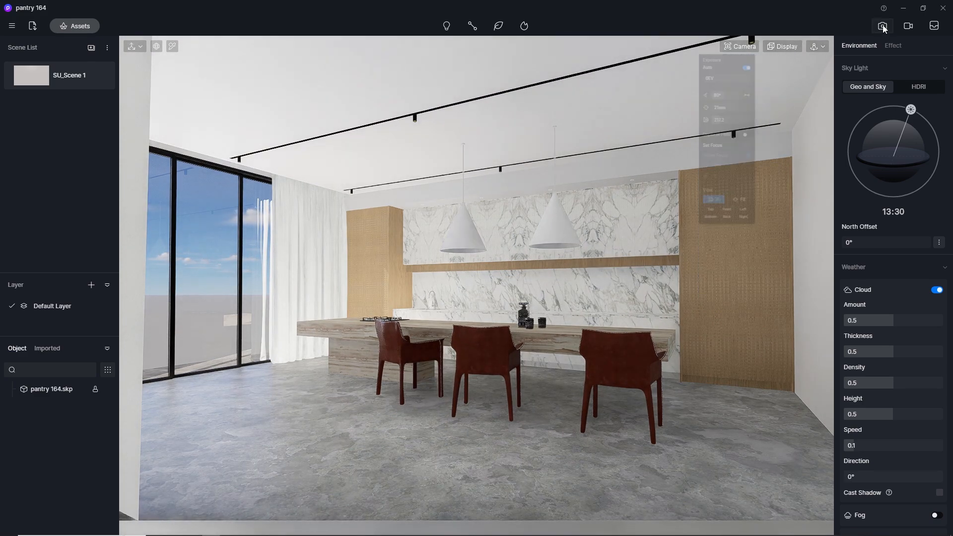
click(405, 515)
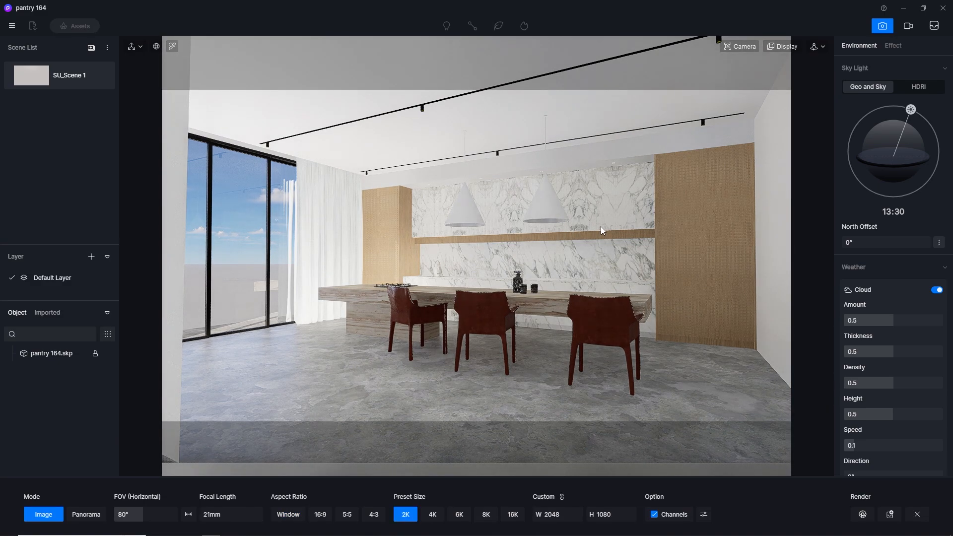
click(822, 47)
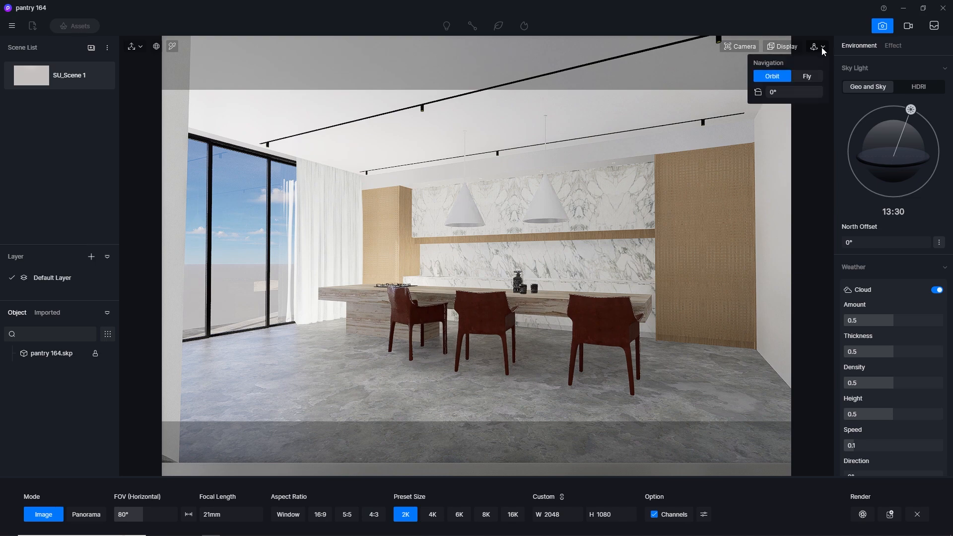
click(796, 76)
- Frame the shot so the window, curtains, island with three chairs and tall wooden cabinet fit inside the image area
scroll(523, 219, up, 2)
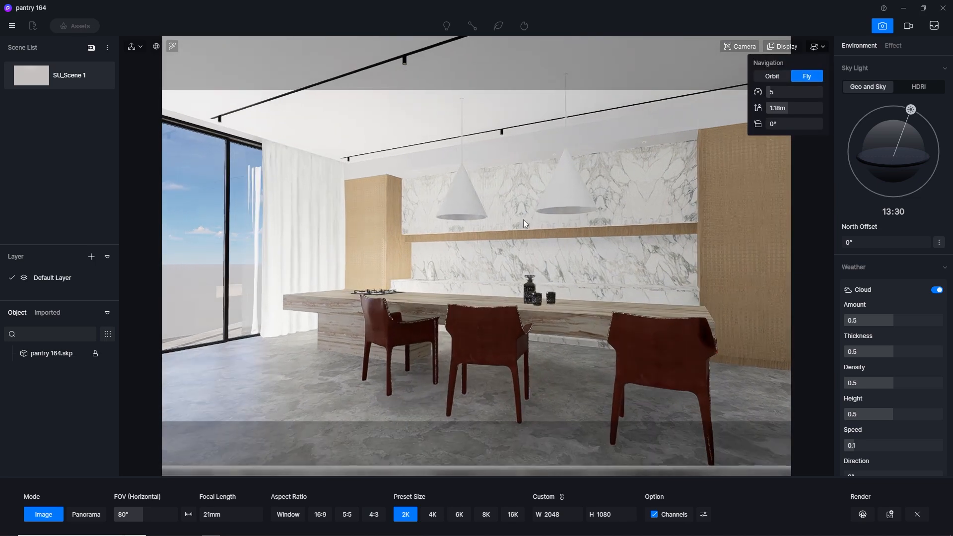
scroll(523, 220, down, 2)
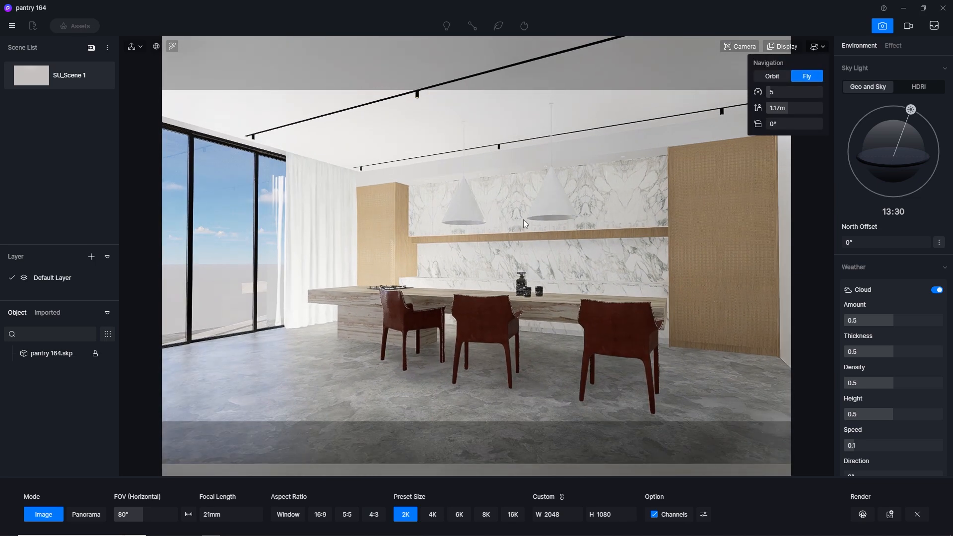
scroll(523, 219, down, 2)
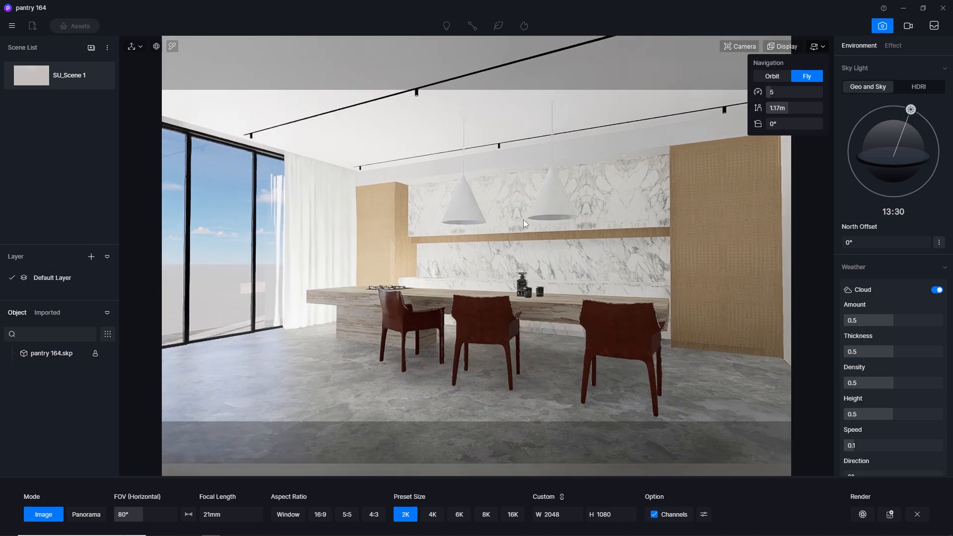
key(d)
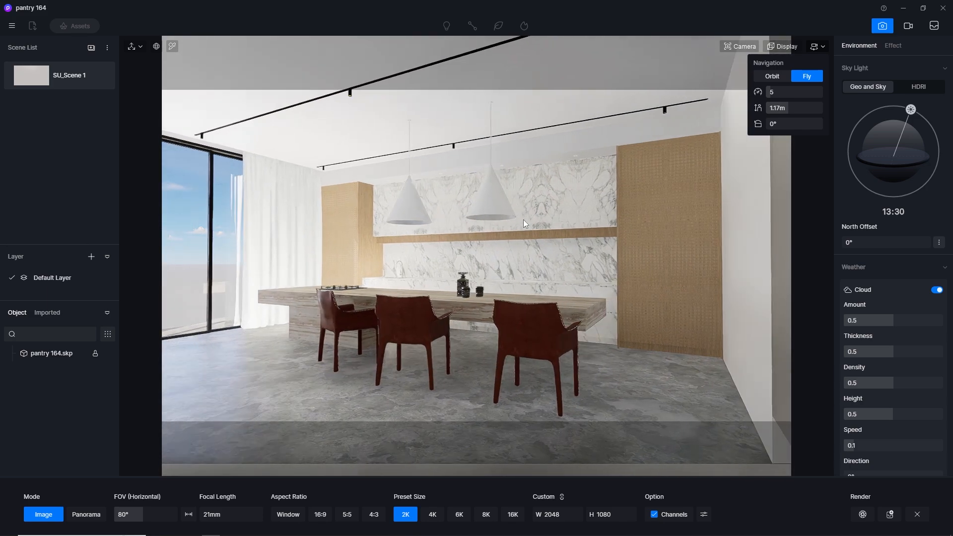
key(a)
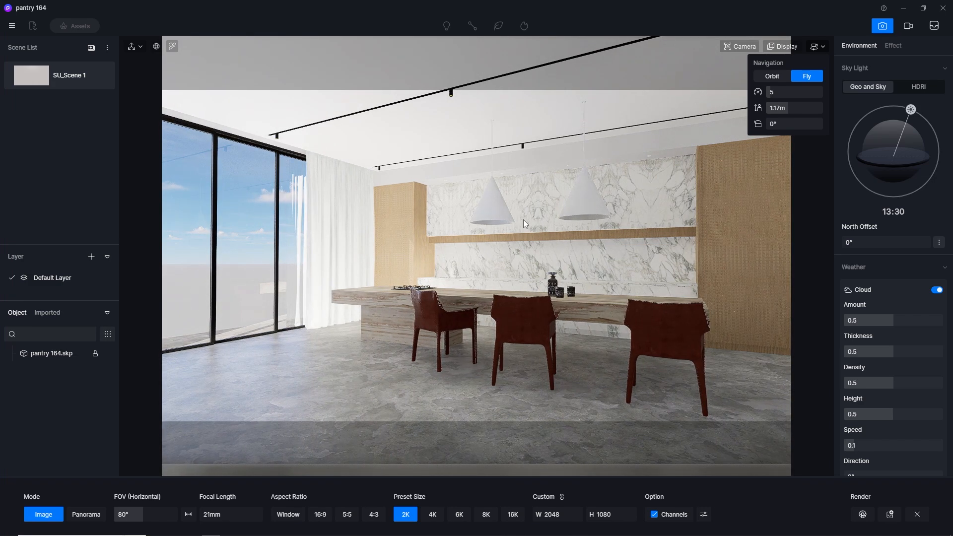
key(w)
key(s)
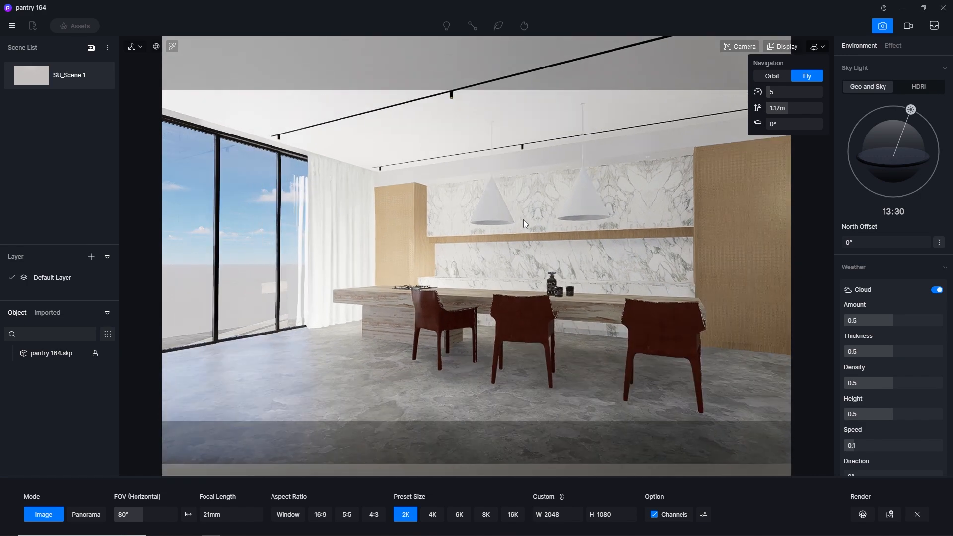
key(s)
key(w)
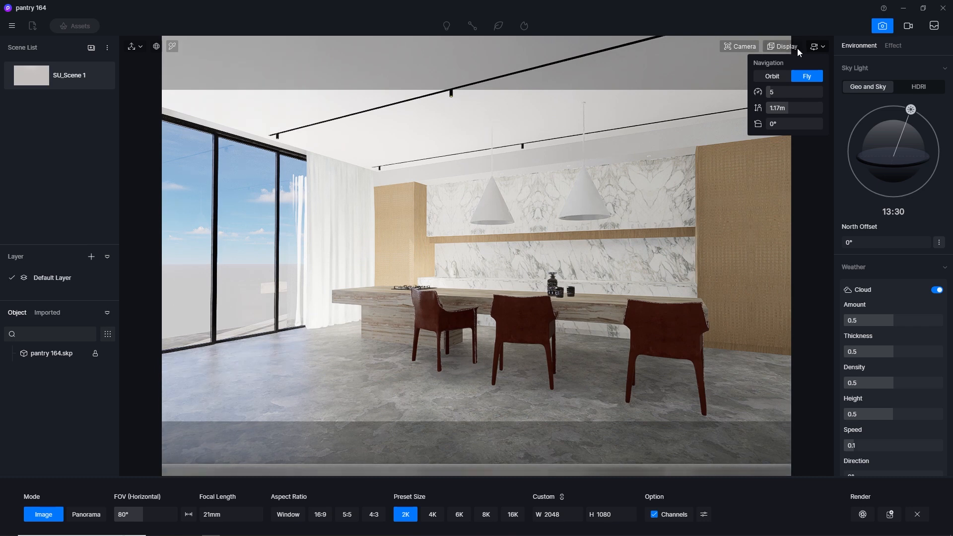
right_drag(529, 246, 561, 251)
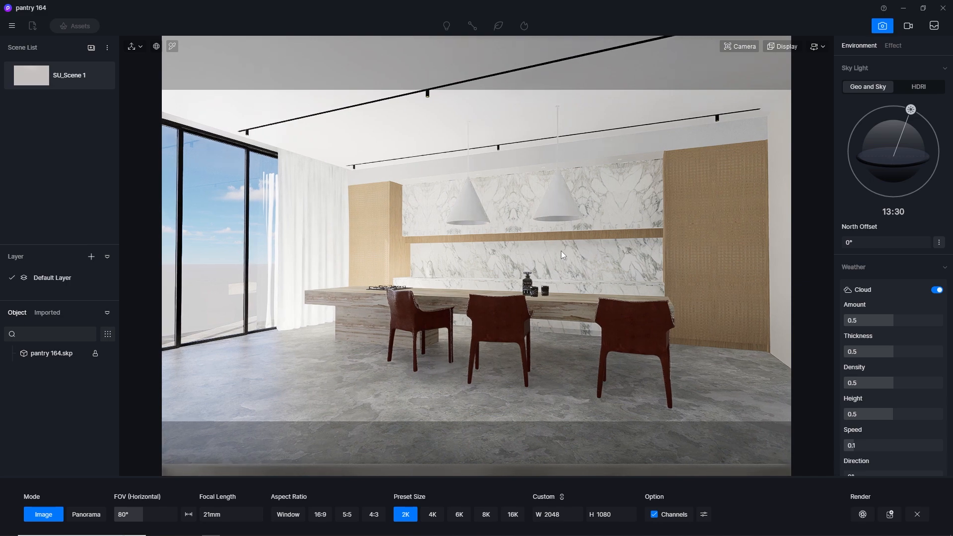
scroll(561, 251, up, 1)
scroll(561, 251, down, 1)
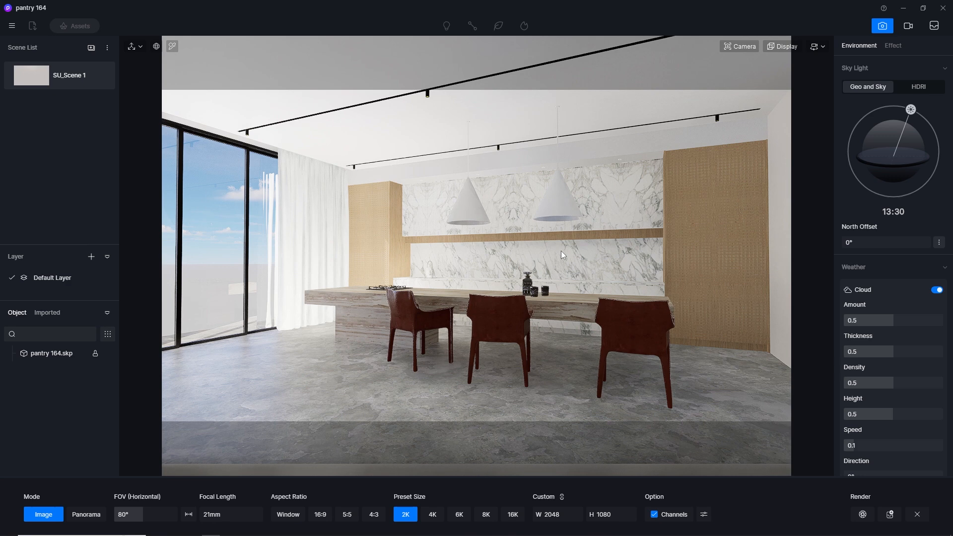
- Switch the camera to two-point perspective and update SU_Scene 1 with the framed view
click(744, 44)
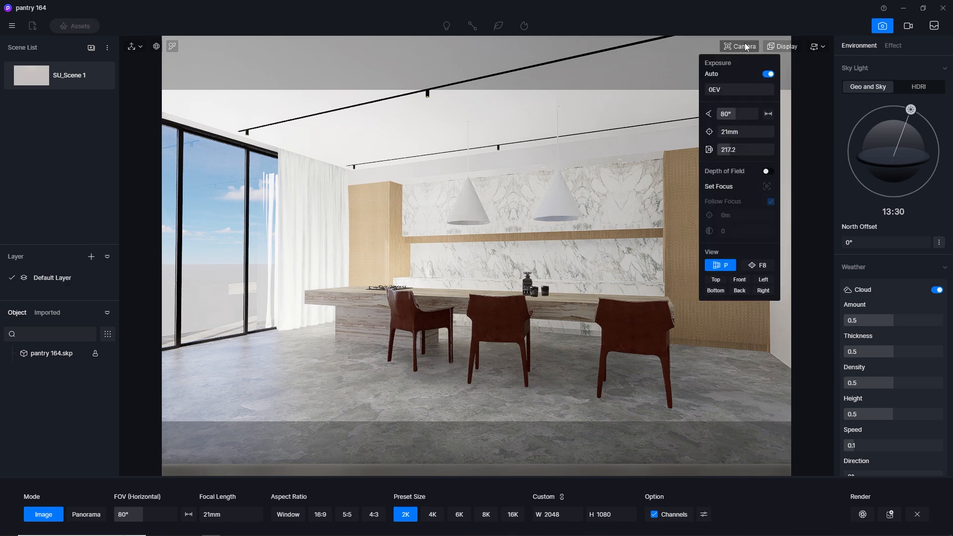
click(754, 268)
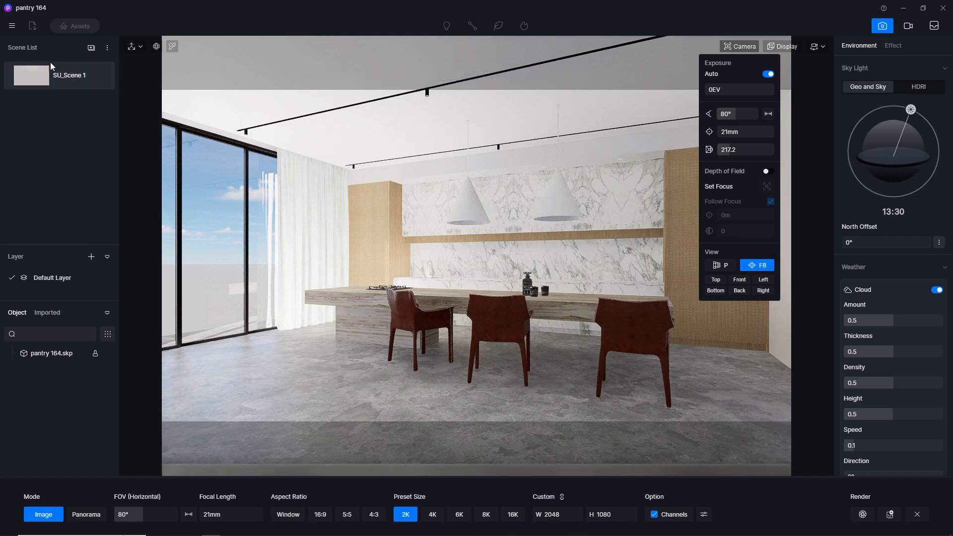
click(101, 75)
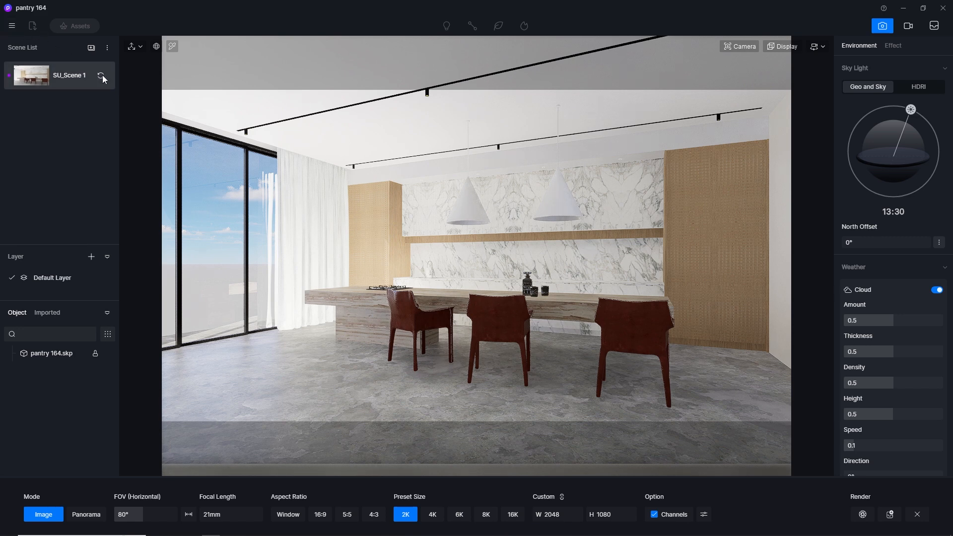
- Save the project and leave image render mode
click(13, 25)
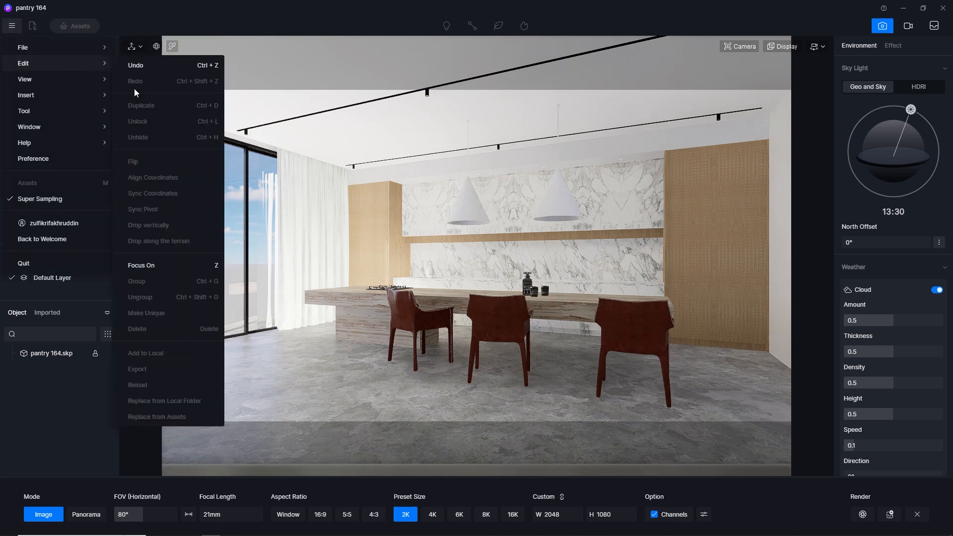
mouse_move(152, 87)
click(154, 104)
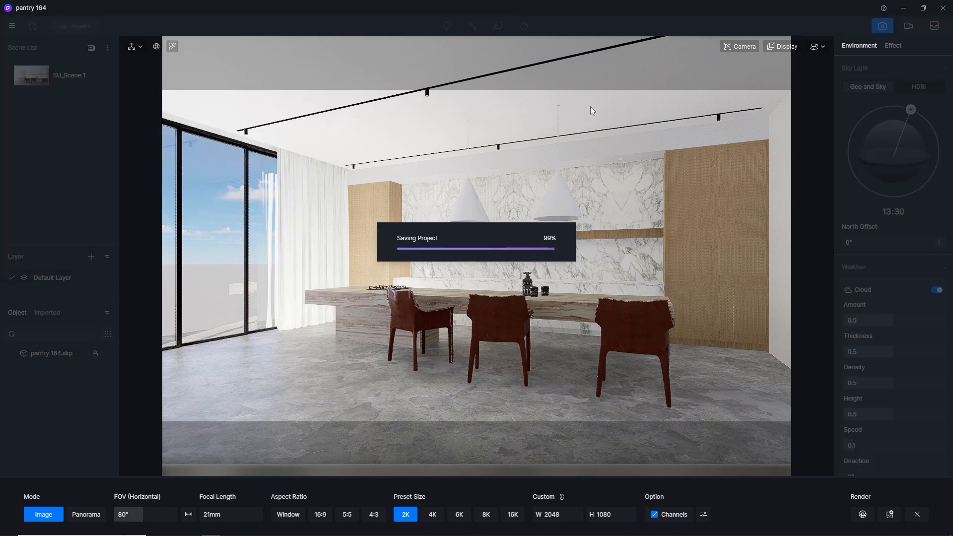
click(882, 26)
- Pick the floor's concrete material and copy its base color map into the normal map
click(172, 47)
click(312, 449)
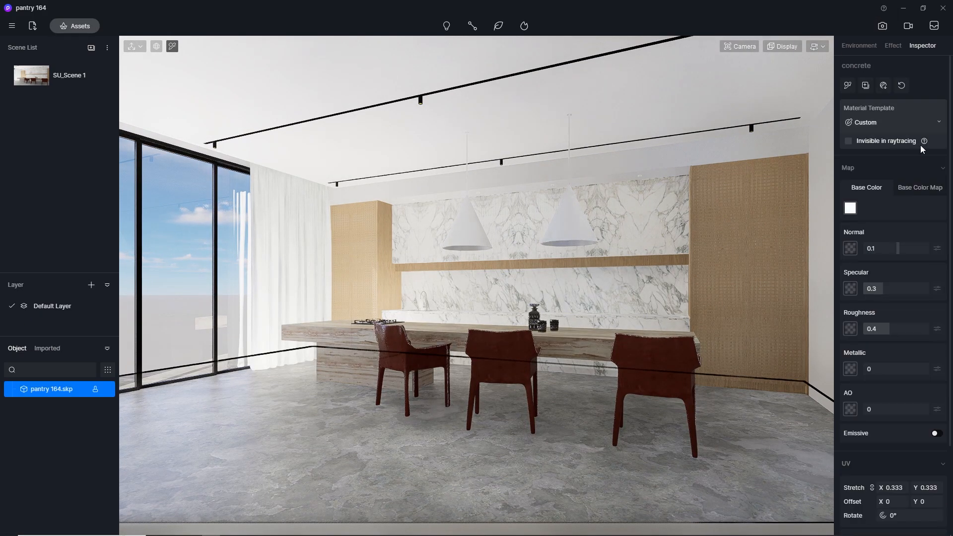
click(909, 188)
click(850, 208)
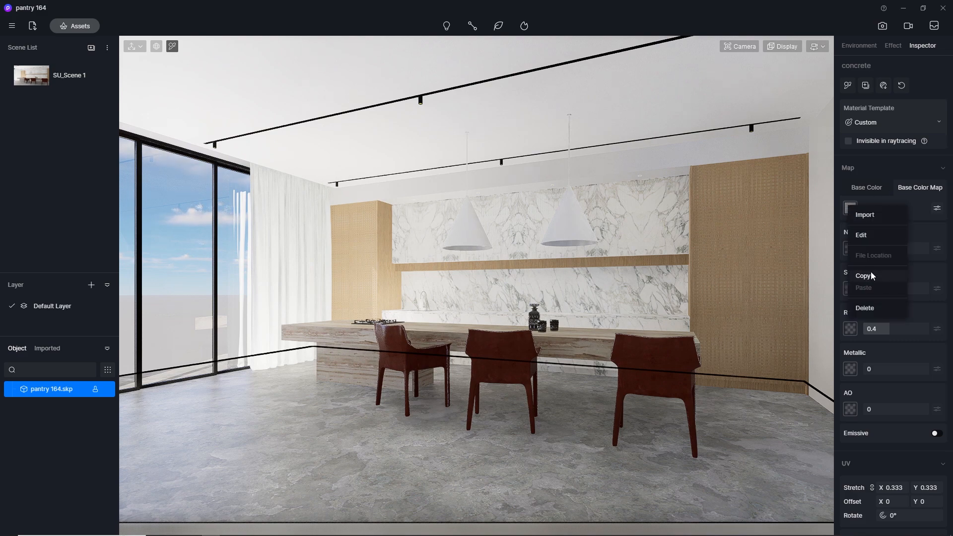
click(850, 248)
click(872, 326)
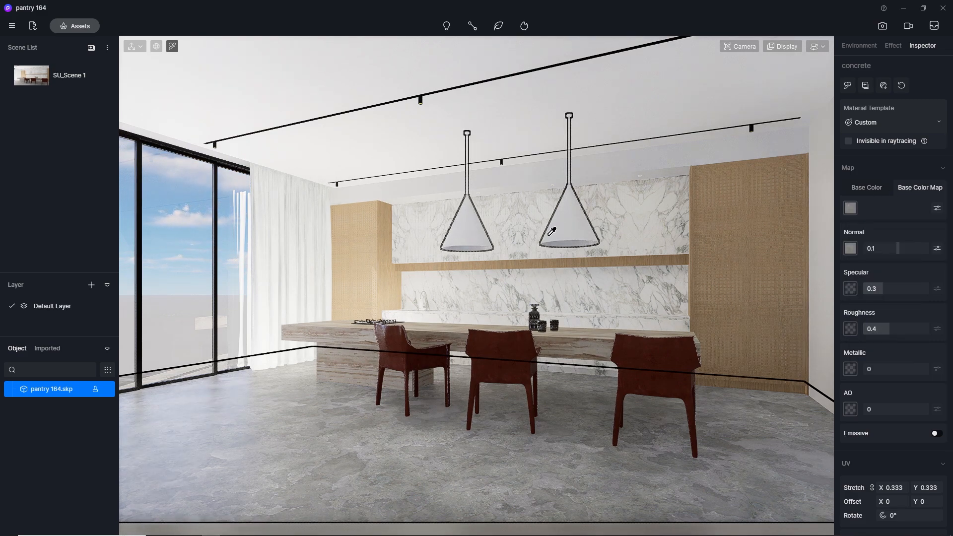
- Pick the wall's marble 1 material and set its normal to 0, specular to 0.5 and roughness to 0.3
click(674, 217)
click(874, 248)
text(0)
key(Return)
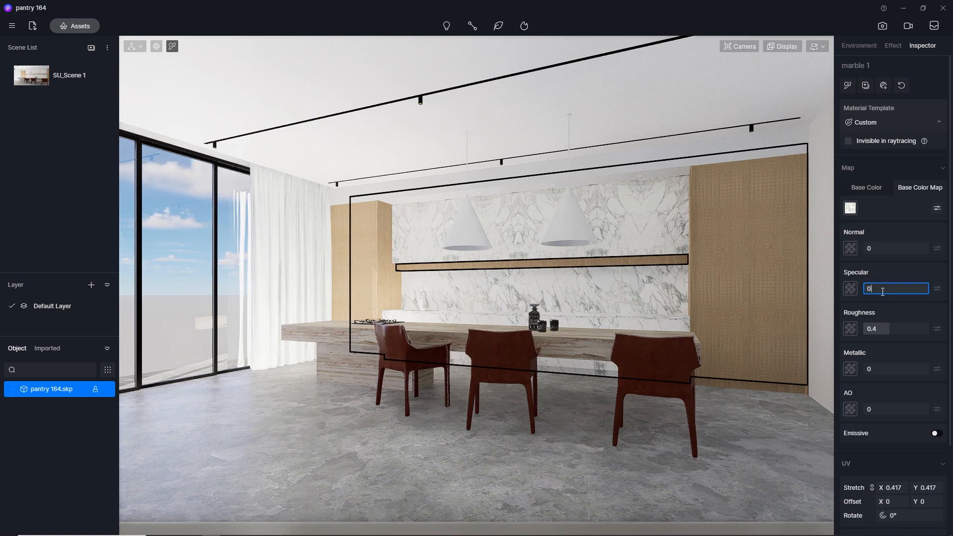
click(882, 292)
text(0.5)
key(Return)
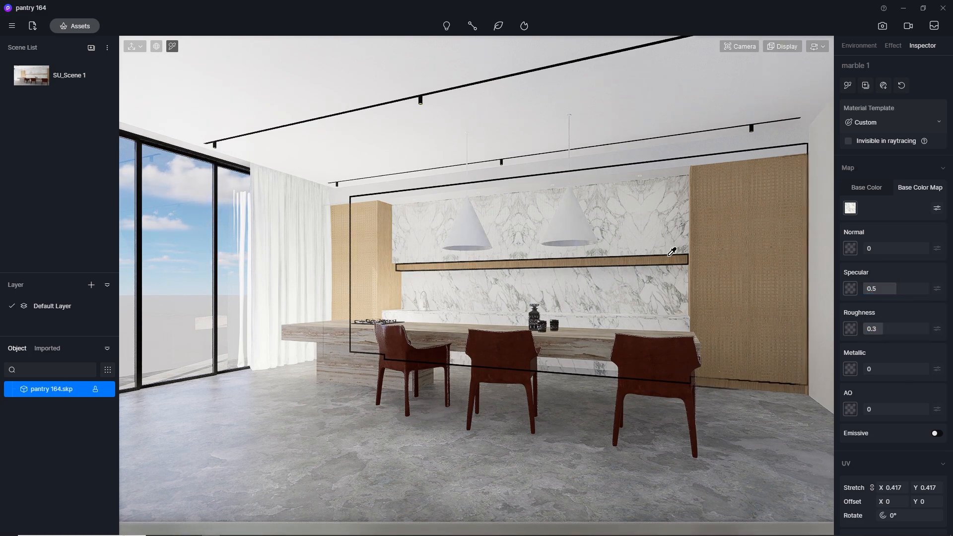
- Pick the cabinets' veneer 1 material and copy its base color map into the normal map
click(669, 257)
right_click(852, 208)
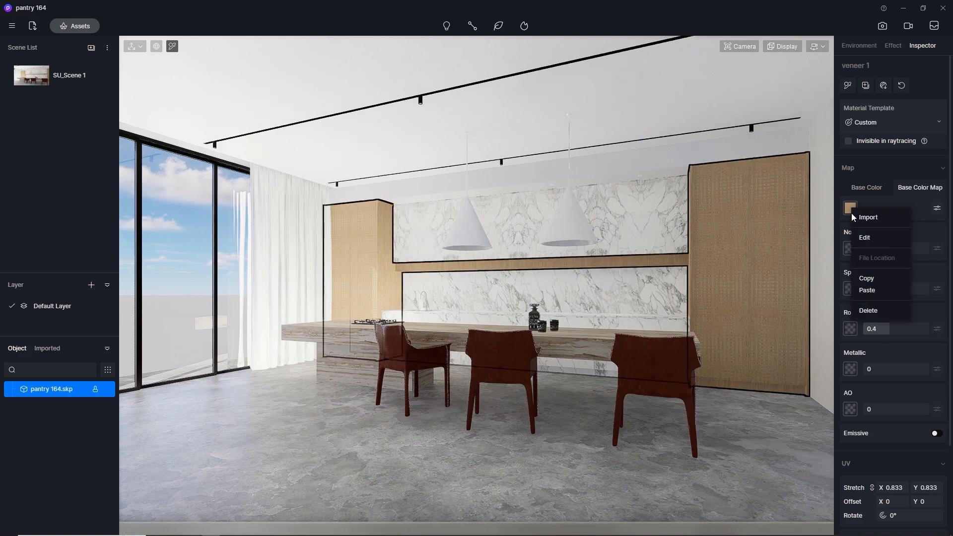
click(866, 278)
right_click(850, 248)
click(866, 322)
- Set the veneer 1 material's specular to 0.5 and its roughness to 0.3
click(890, 288)
text(0.5)
click(874, 329)
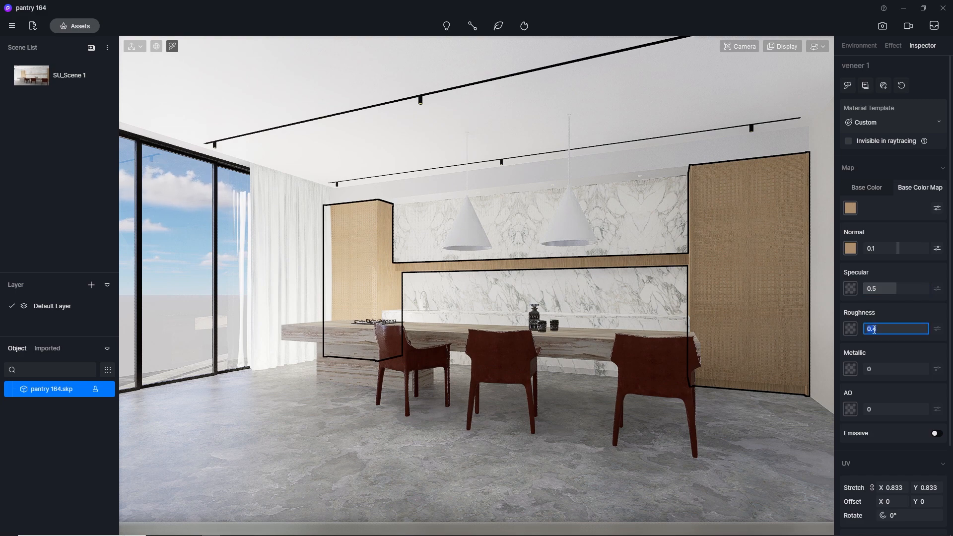
text(0.3)
key(Return)
- Pick the wall's marble 1 material again and set its roughness to 0.1
click(664, 207)
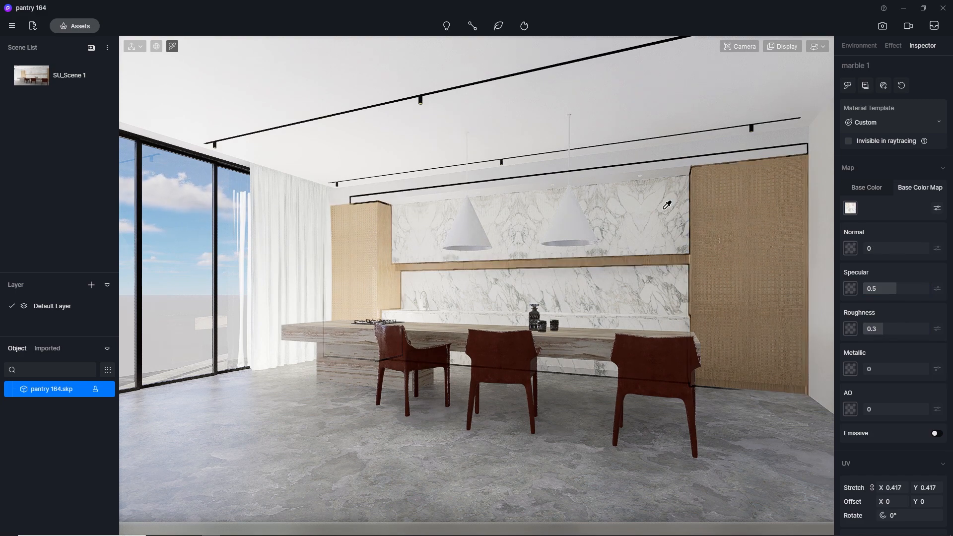
click(896, 329)
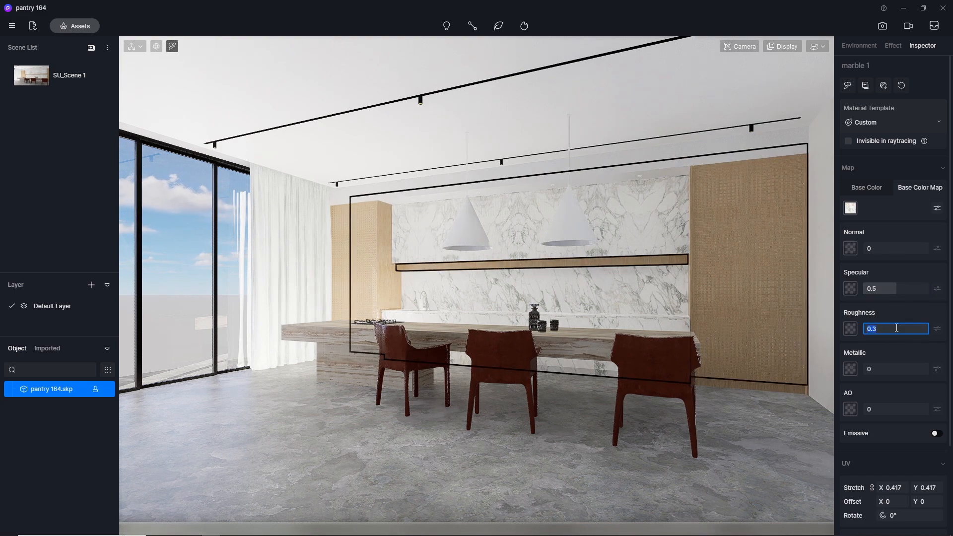
key(Return)
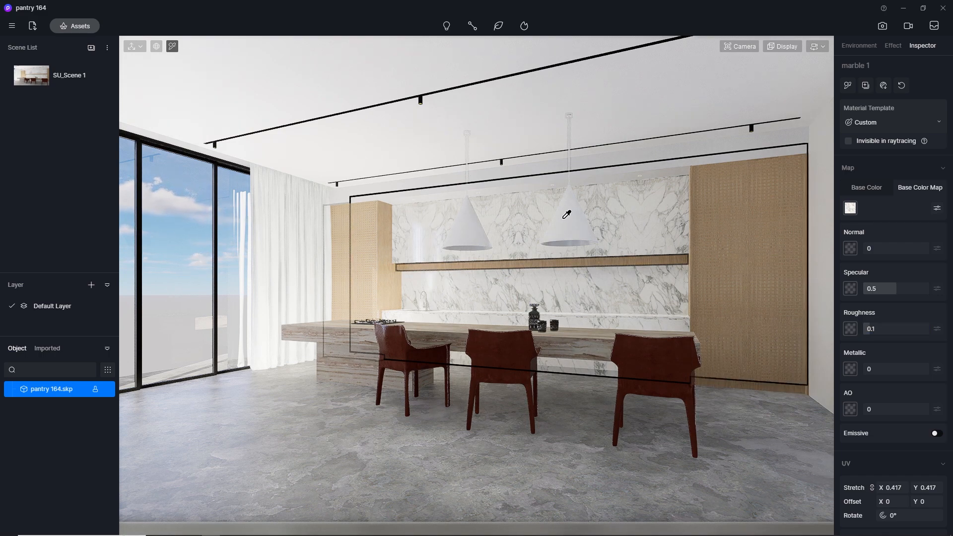
- Pick the pendant lamps' wdff material, set its specular to 0.5 and adjust its roughness
click(573, 219)
click(891, 289)
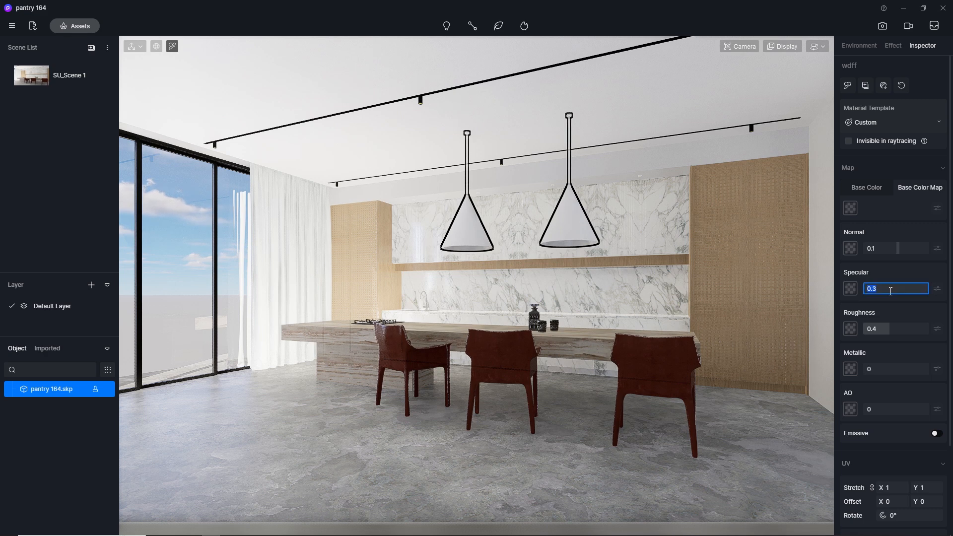
text(0.5)
key(Return)
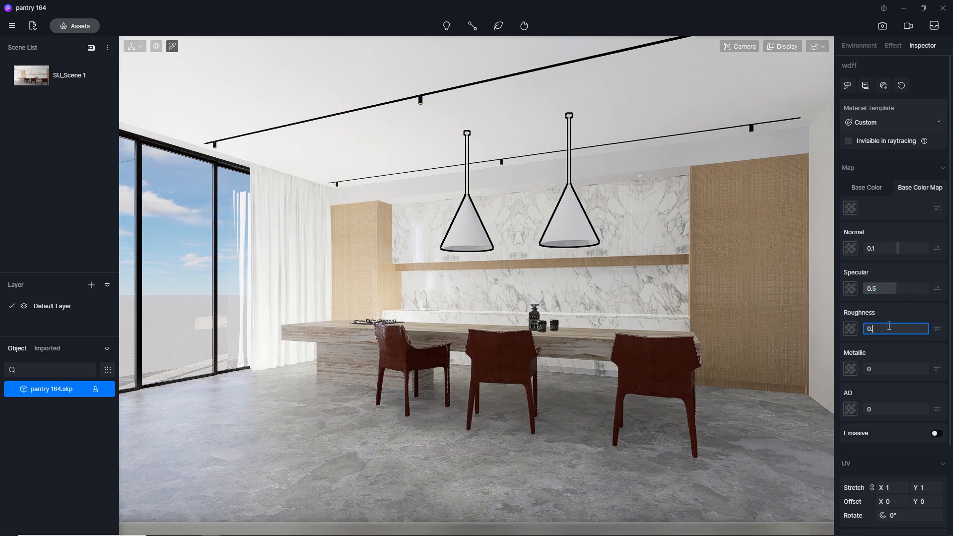
- Pick the island's marrble 2 material and set its normal to 0, specular to 0.5 and roughness to 0.1
click(332, 354)
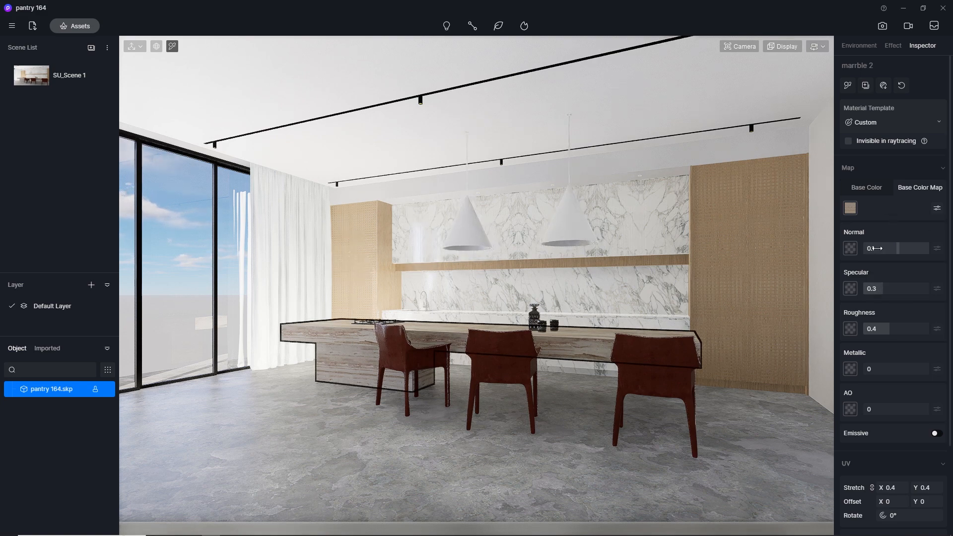
text(0)
key(Return)
click(895, 288)
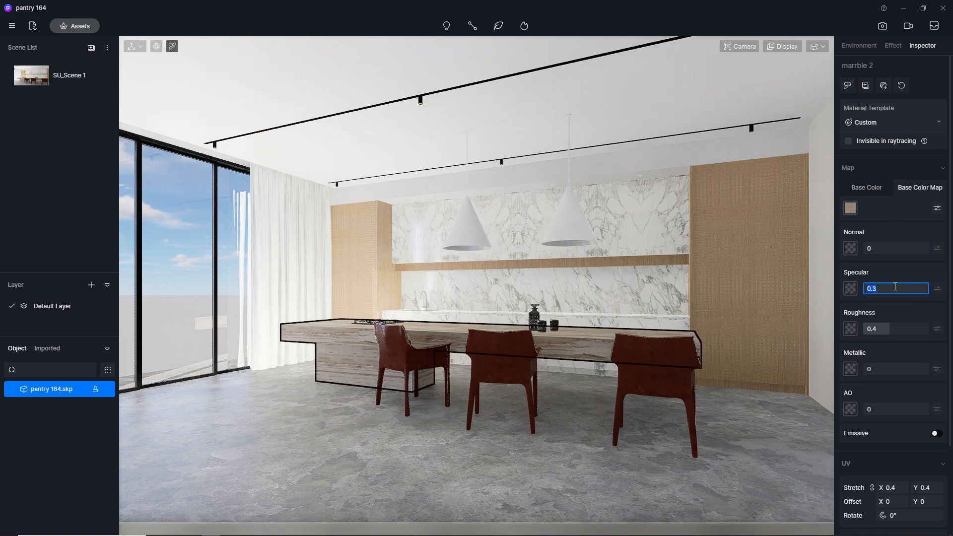
text(0.5)
key(Return)
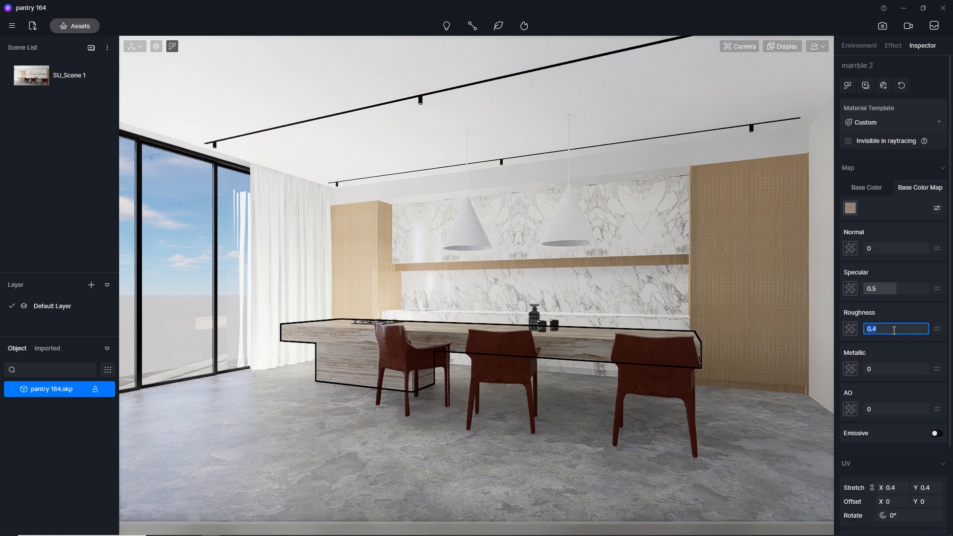
click(893, 330)
text(0.1)
key(Return)
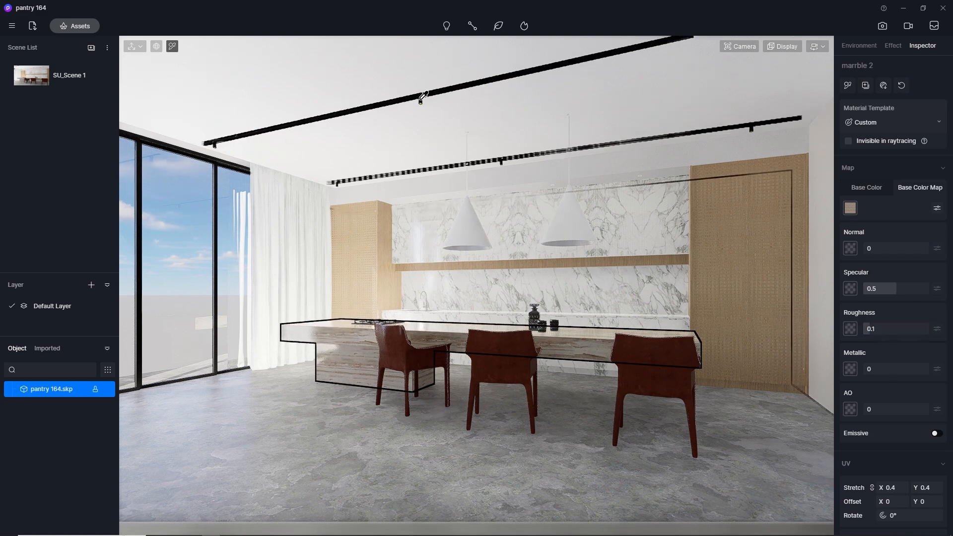
- Pick the ceiling track's black material, switch it to a plain base color, and set specular to 0.5 and roughness to 0.3
click(423, 95)
click(874, 193)
click(886, 283)
text(0.5)
key(Return)
click(876, 326)
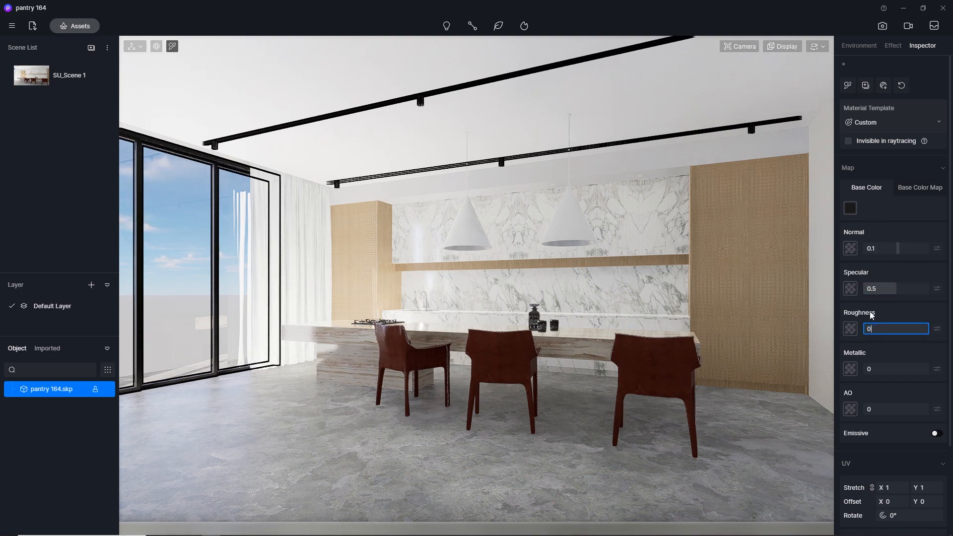
text(0.3)
key(Return)
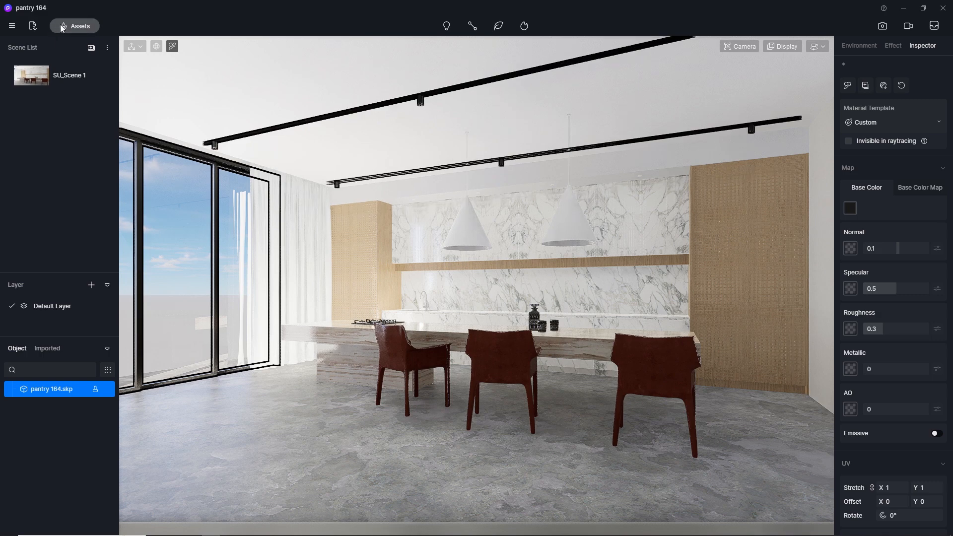
- Find Normal Glass among the online glass materials in the asset library and apply it to the window panes
click(59, 24)
click(52, 210)
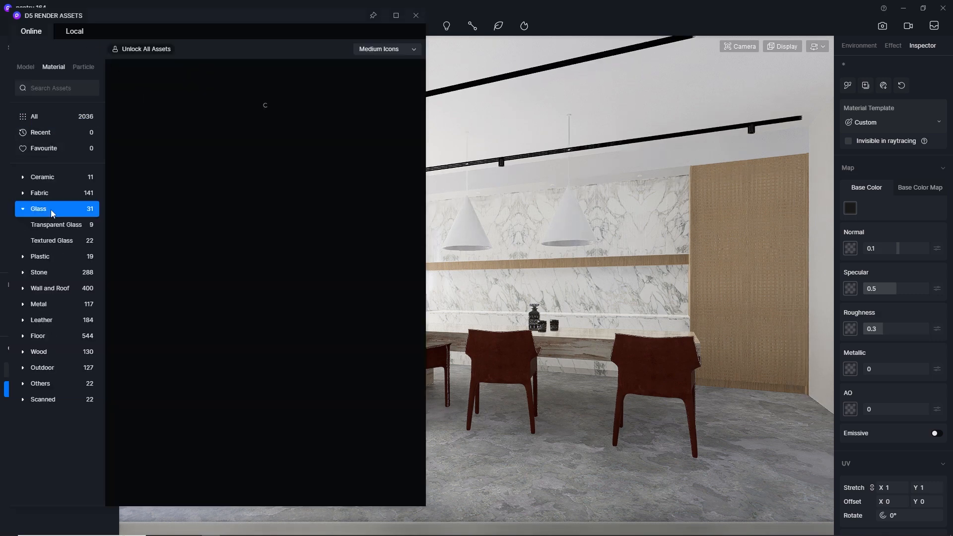
drag(201, 12, 438, 60)
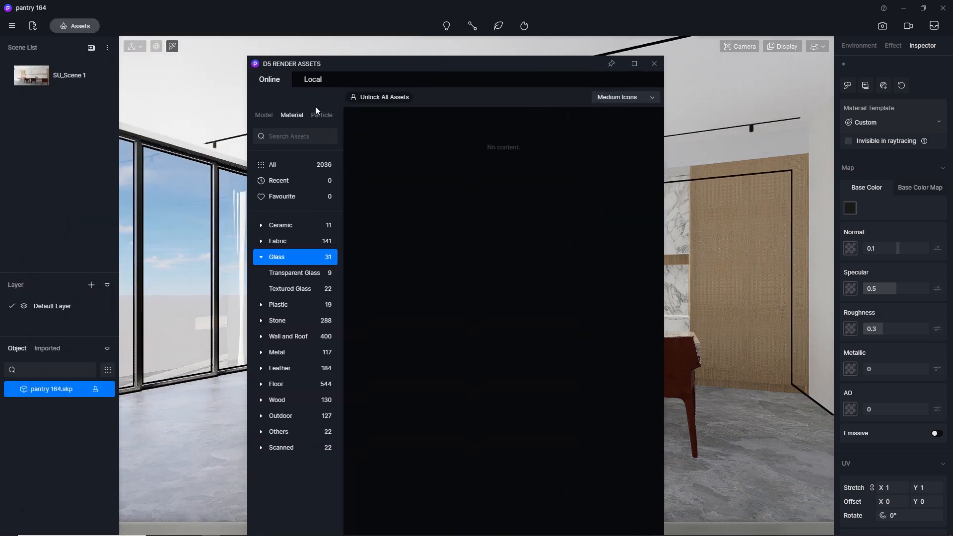
click(312, 81)
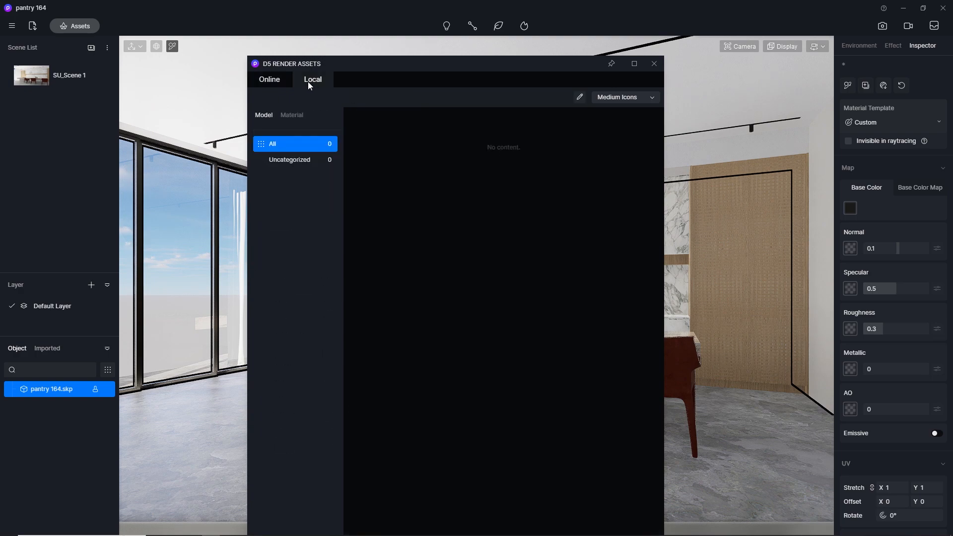
click(276, 83)
drag(526, 439, 171, 248)
- Apply White Gauze Curtain3 from the favourite materials to the curtain beside the windows
click(282, 197)
drag(370, 63, 560, 59)
scroll(689, 329, down, 1)
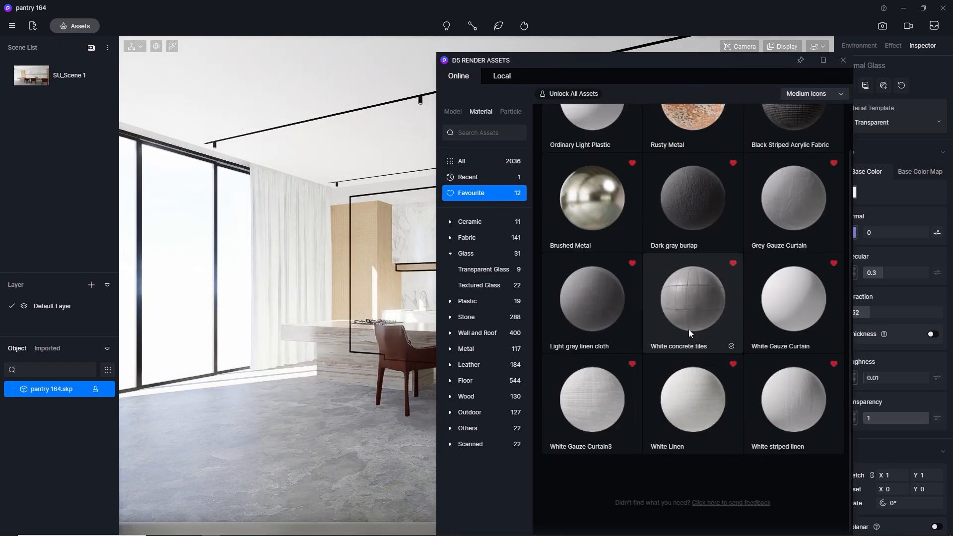
drag(600, 397, 279, 229)
drag(597, 65, 745, 118)
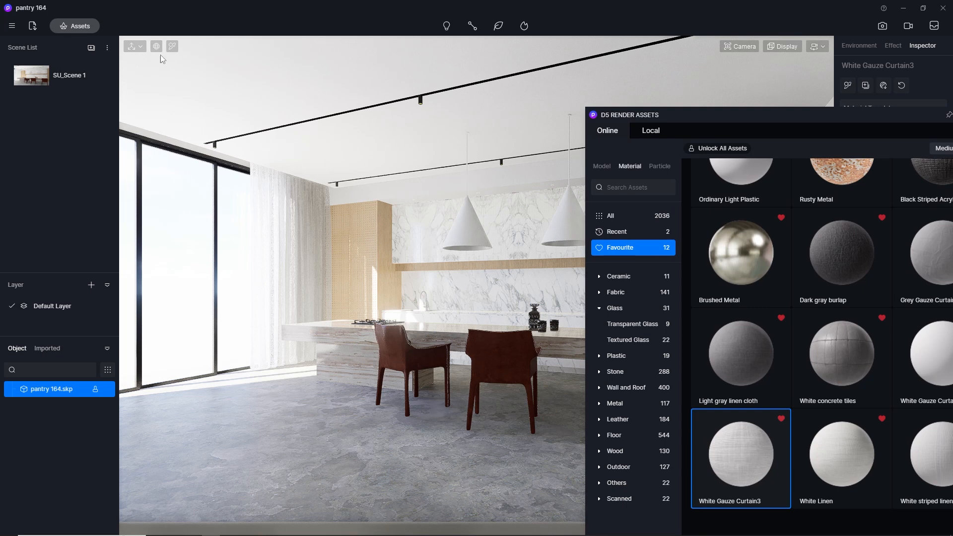
- Apply Normal Glass from the glass materials to the decanter on the island and close the asset library
click(629, 311)
drag(842, 410, 535, 311)
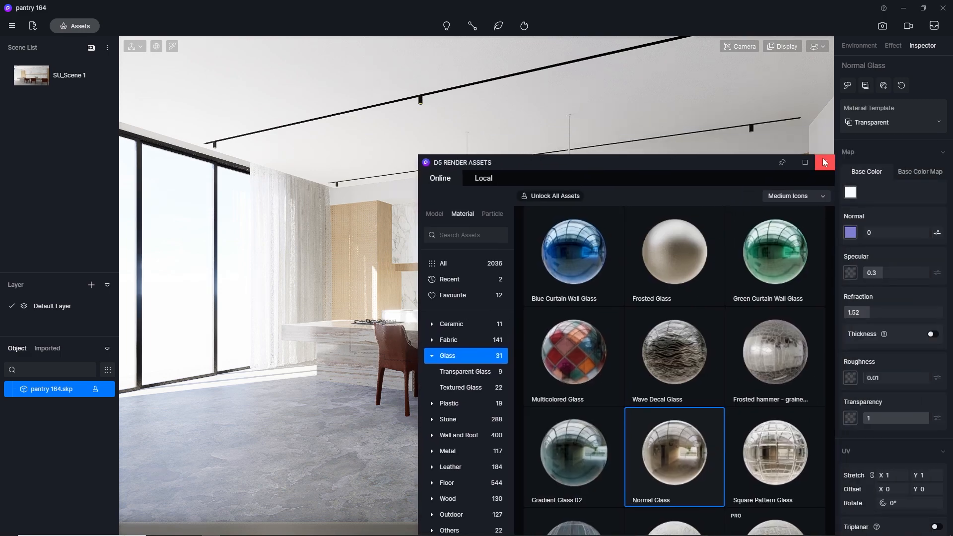
click(822, 159)
scroll(432, 302, up, 3)
scroll(467, 290, down, 3)
click(80, 25)
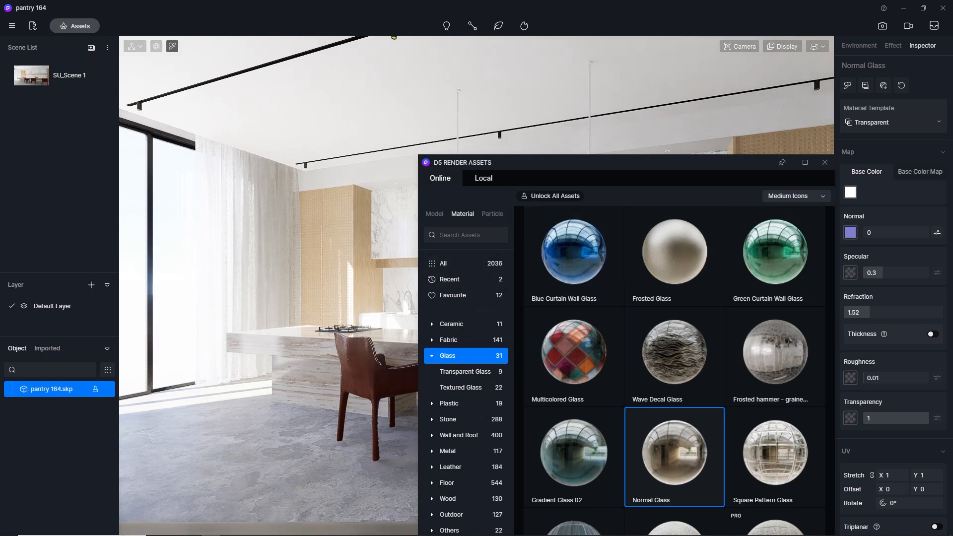
click(172, 46)
click(150, 147)
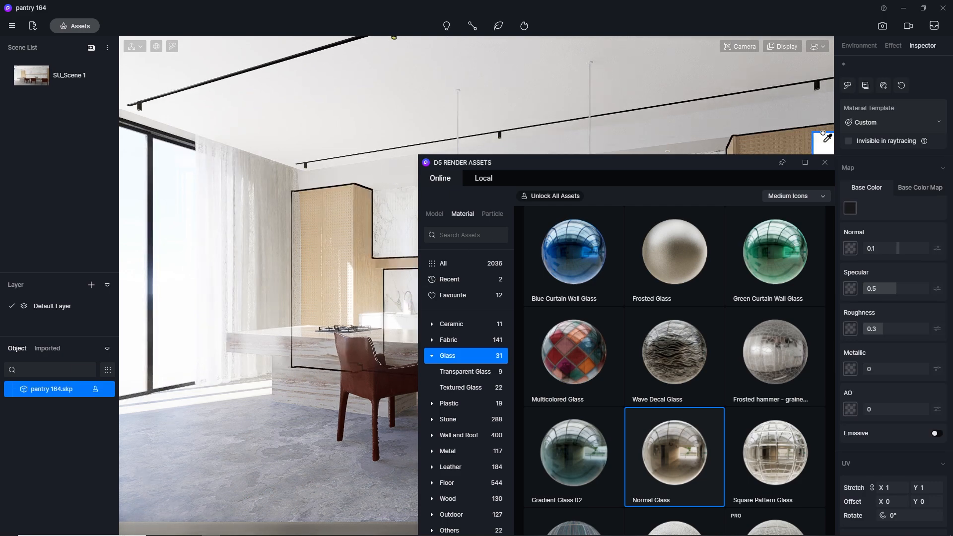
click(825, 163)
- Switch the viewport navigation to Orbit mode and open the camera settings
click(817, 46)
click(772, 77)
scroll(388, 267, up, 5)
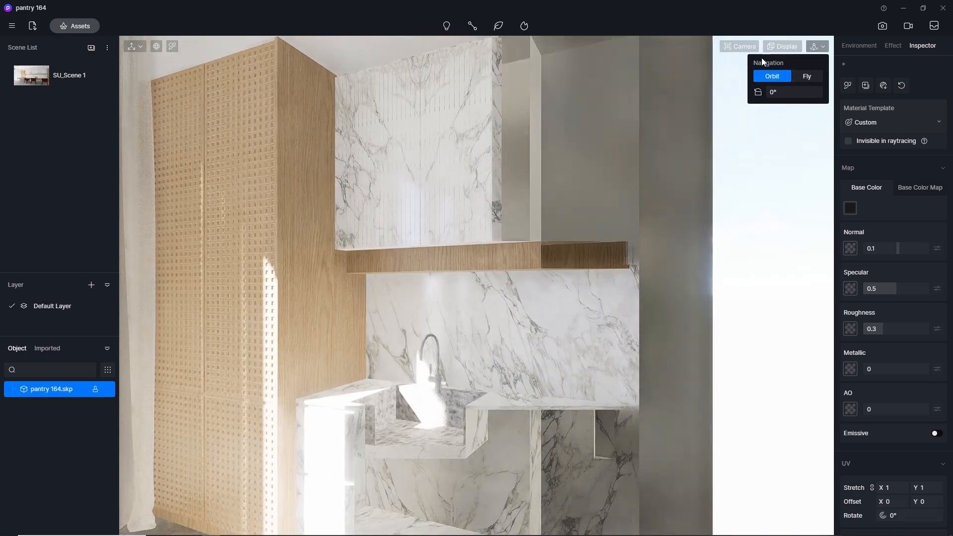
click(739, 46)
scroll(567, 314, down, 5)
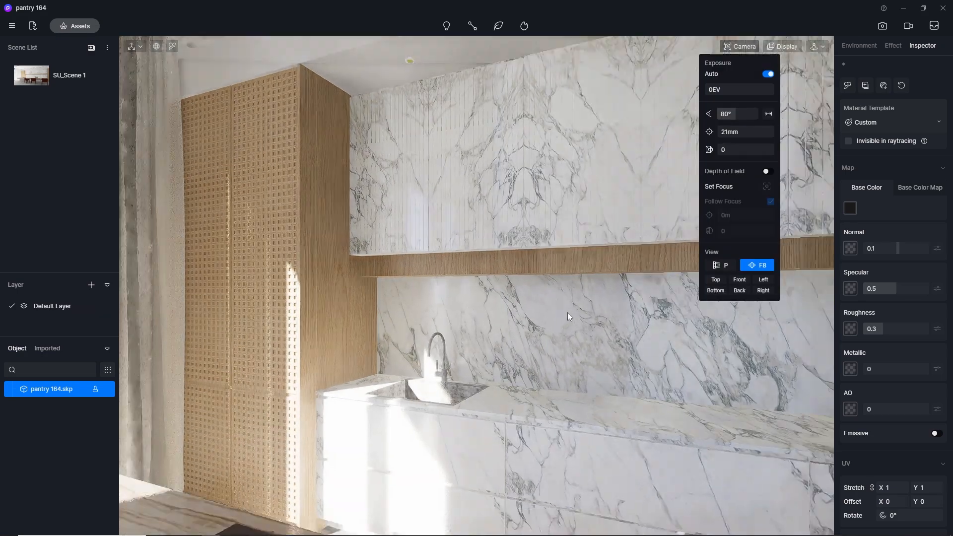
- Pick the ceiling track's black material, apply it to the sink and faucet, and return to the SU_Scene 1 view
click(173, 46)
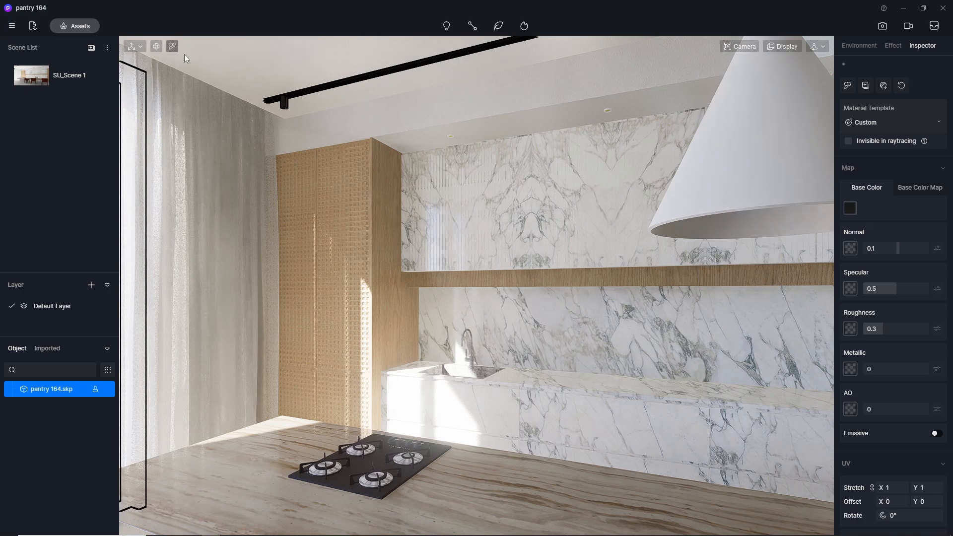
click(287, 100)
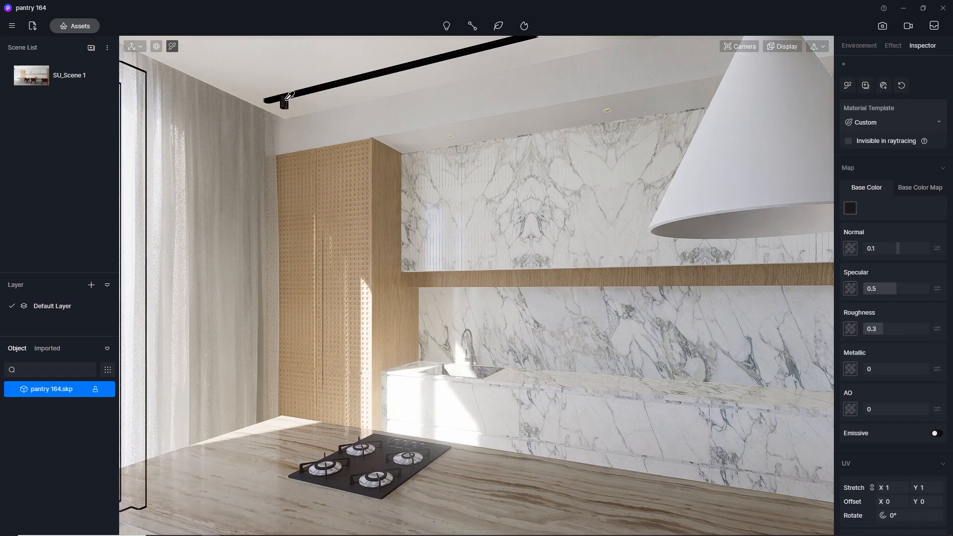
click(847, 84)
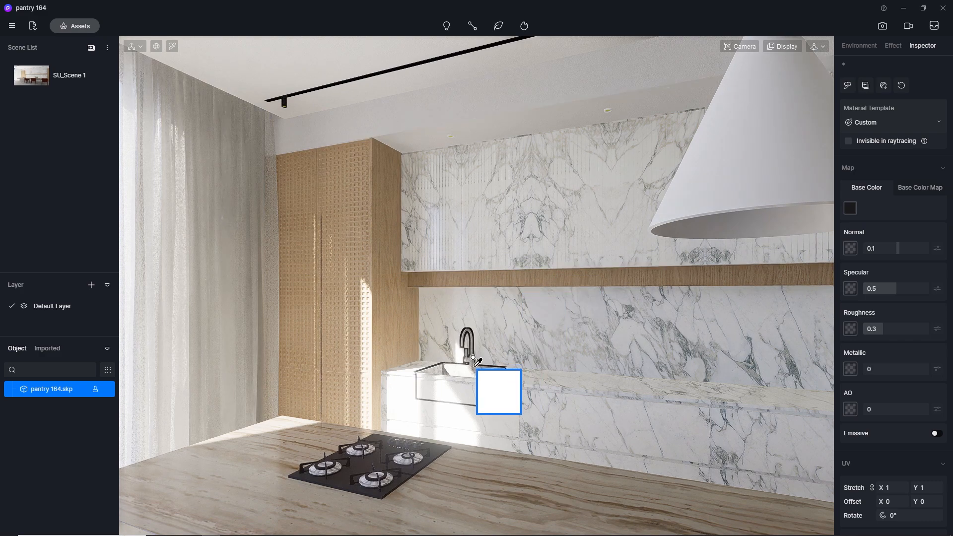
key(Escape)
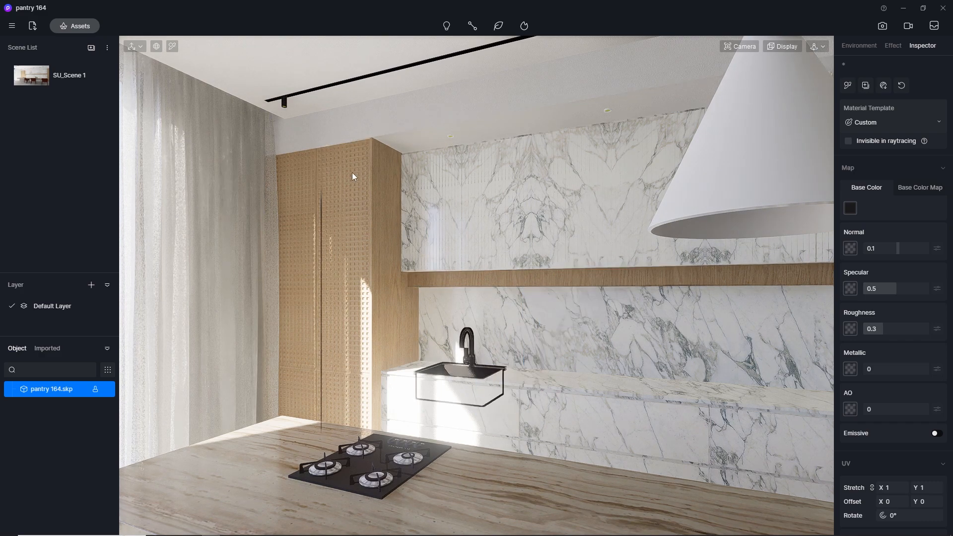
click(33, 76)
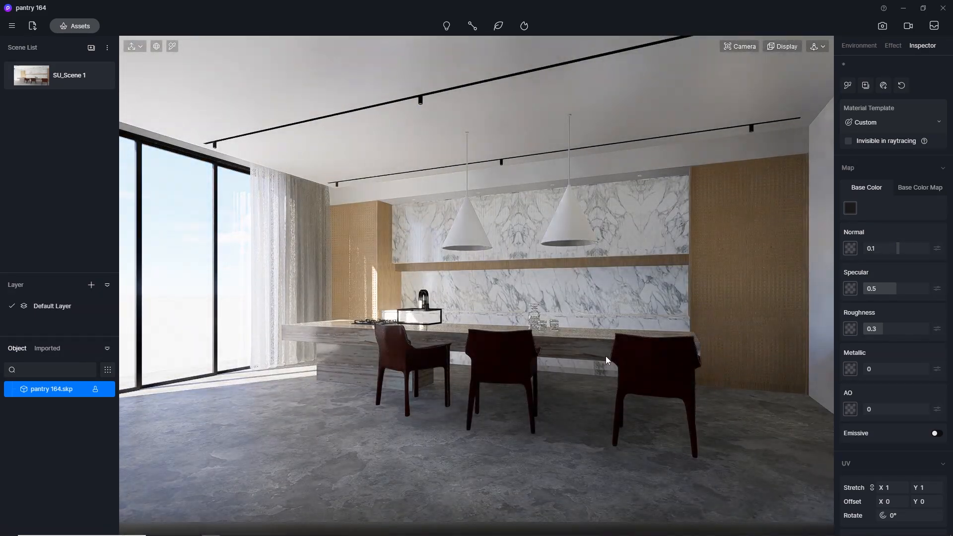
- Pick the Ice_Tea liquid material inside the island's drinking glasses and change its material template to Water
scroll(528, 315, up, 3)
click(740, 46)
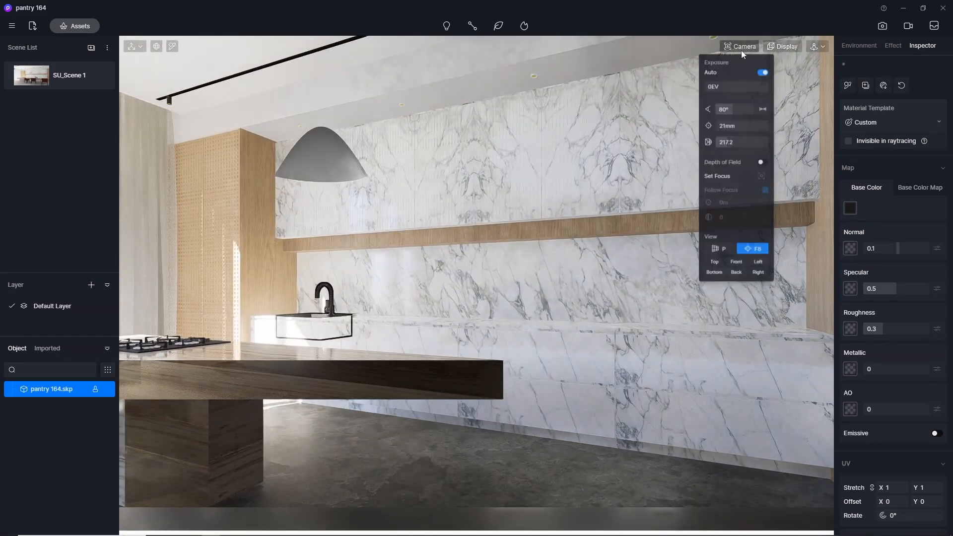
scroll(475, 352, up, 2)
middle_drag(475, 352, 467, 451)
scroll(477, 395, up, 1)
middle_drag(478, 394, 474, 526)
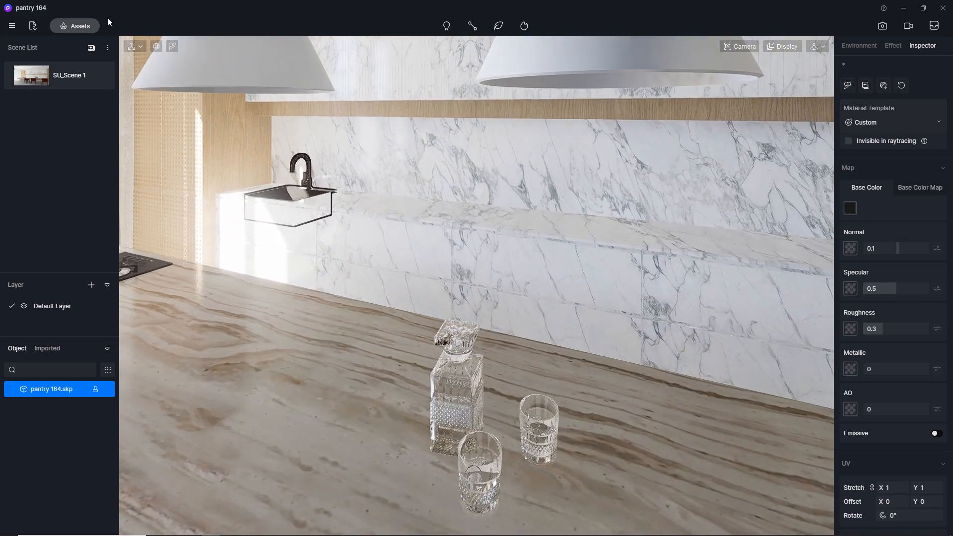
click(172, 47)
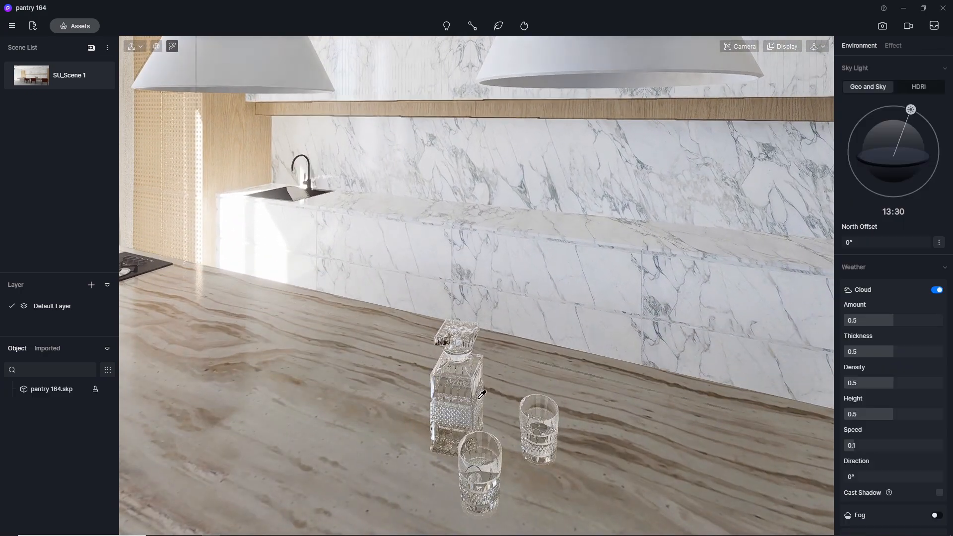
click(488, 453)
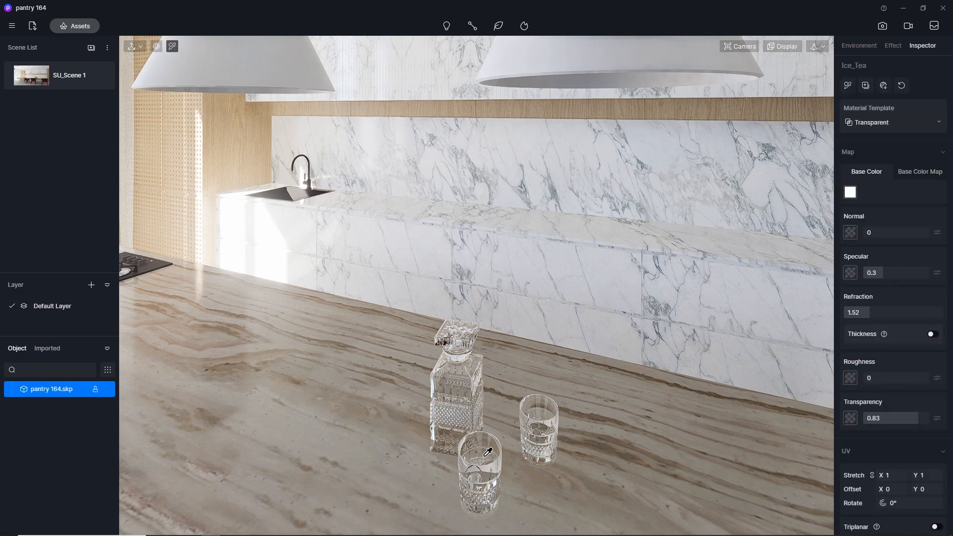
click(876, 123)
click(874, 227)
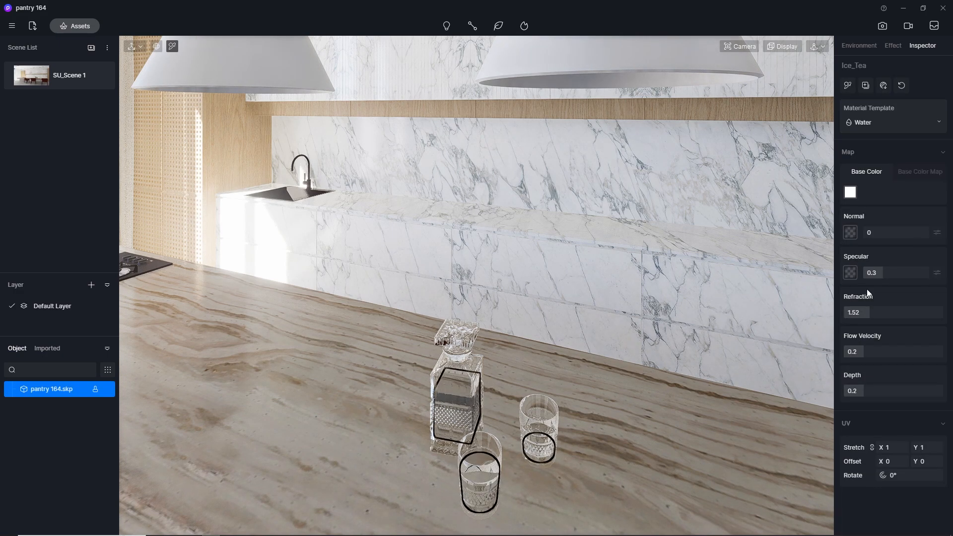
- Set the Ice_Tea liquid's base color to an orange-brown with HSV values 30, 71, 78
click(850, 192)
click(905, 253)
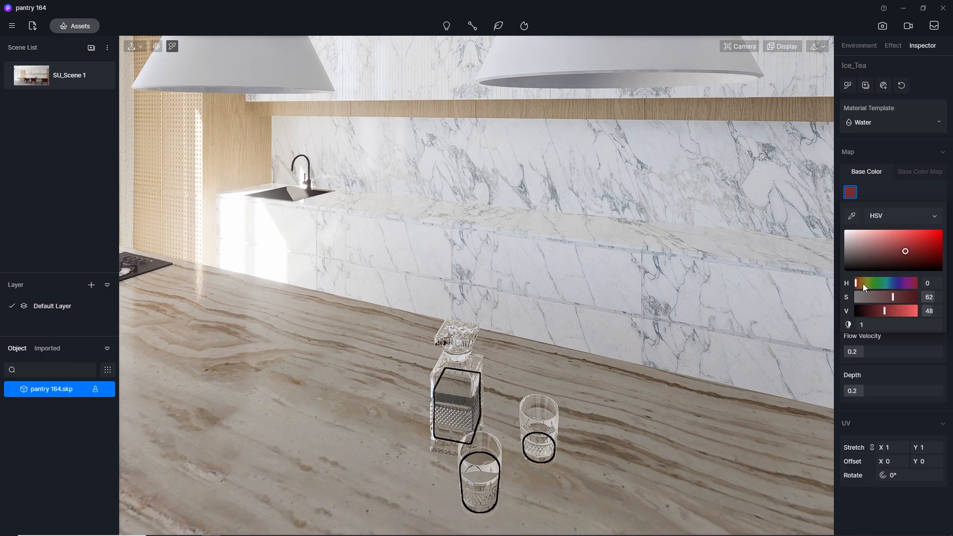
drag(859, 284, 861, 283)
click(913, 241)
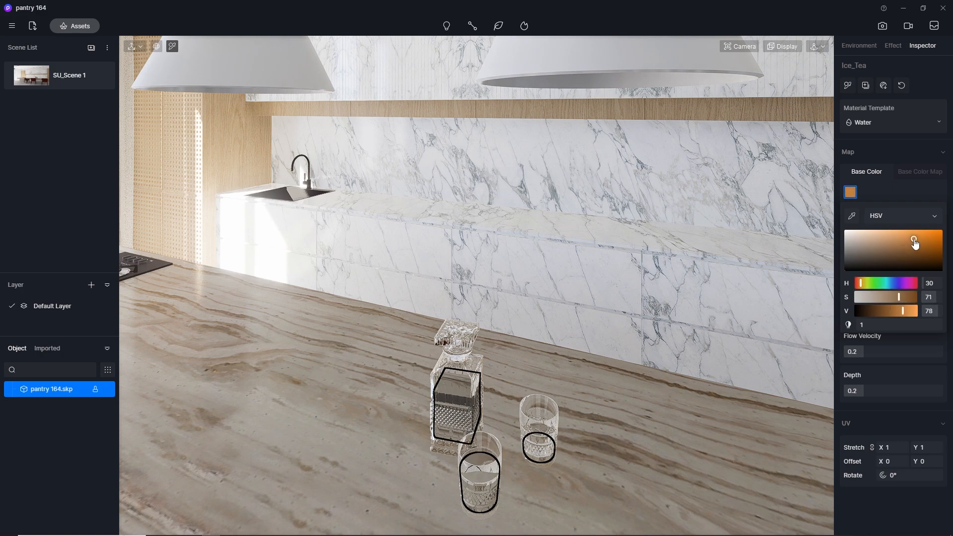
- Set the Ice_Tea water material's depth to 0.84 and finish editing the material
mouse_move(892, 390)
mouse_down()
mouse_move(933, 391)
mouse_move(904, 391)
mouse_up()
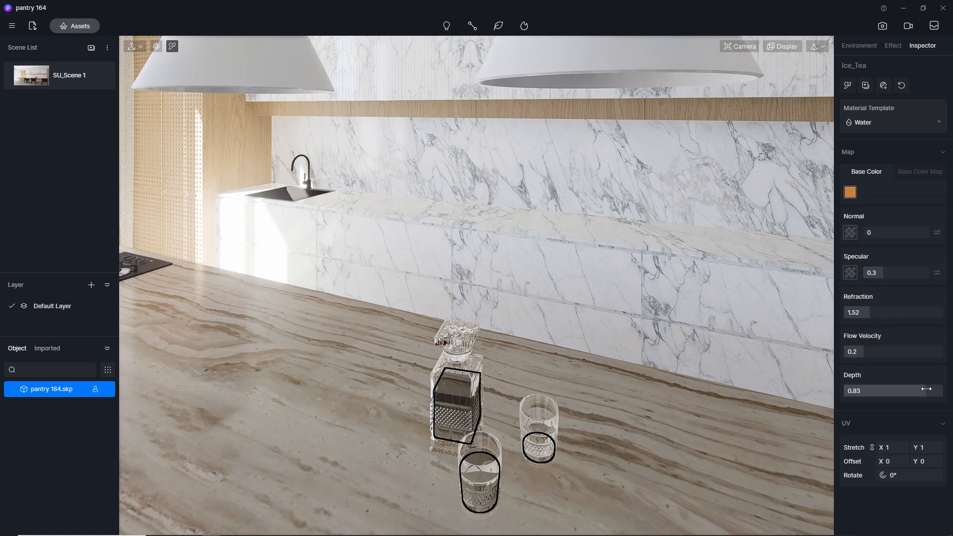
scroll(149, 79, down, 10)
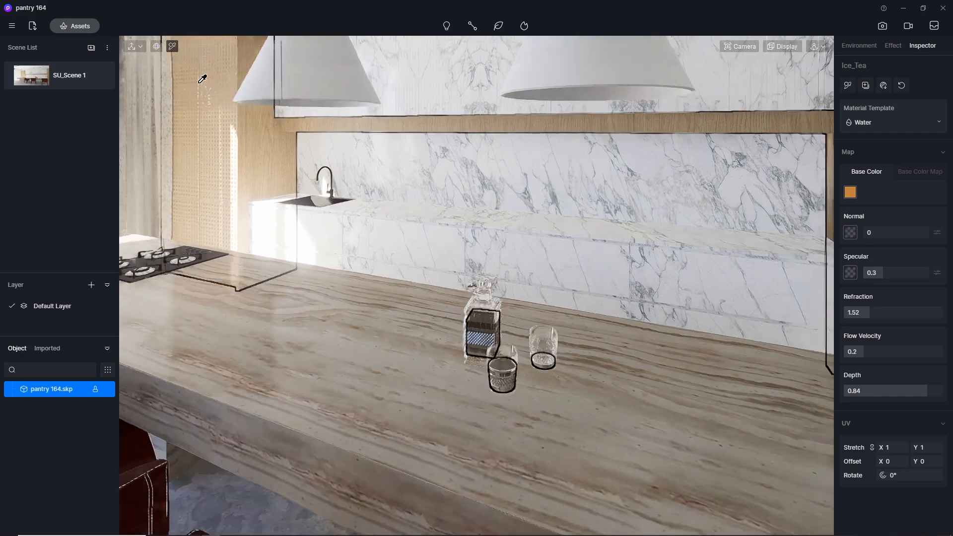
key(Escape)
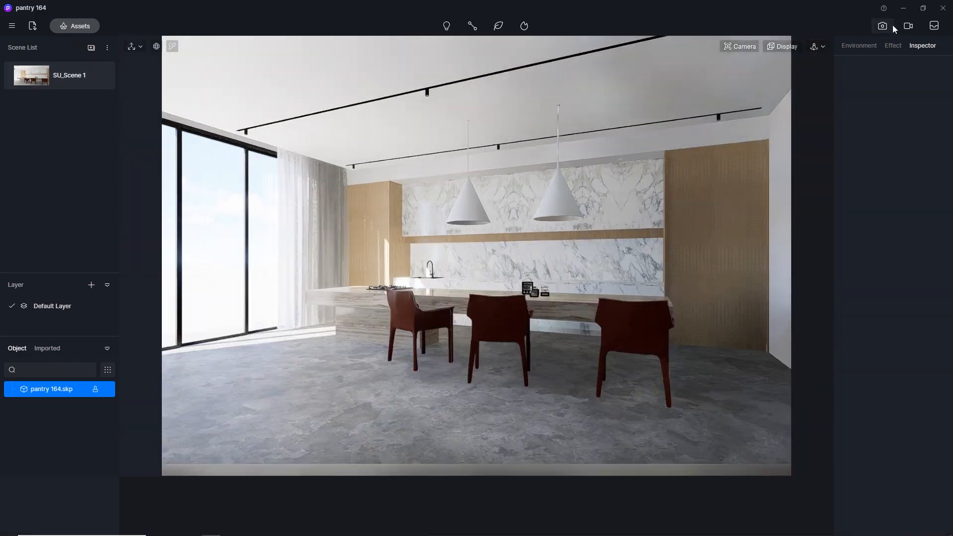
- Enter image render mode and switch the sky light to the custom HDRI HDR_029_Sky_Cloudy_Ref
click(883, 25)
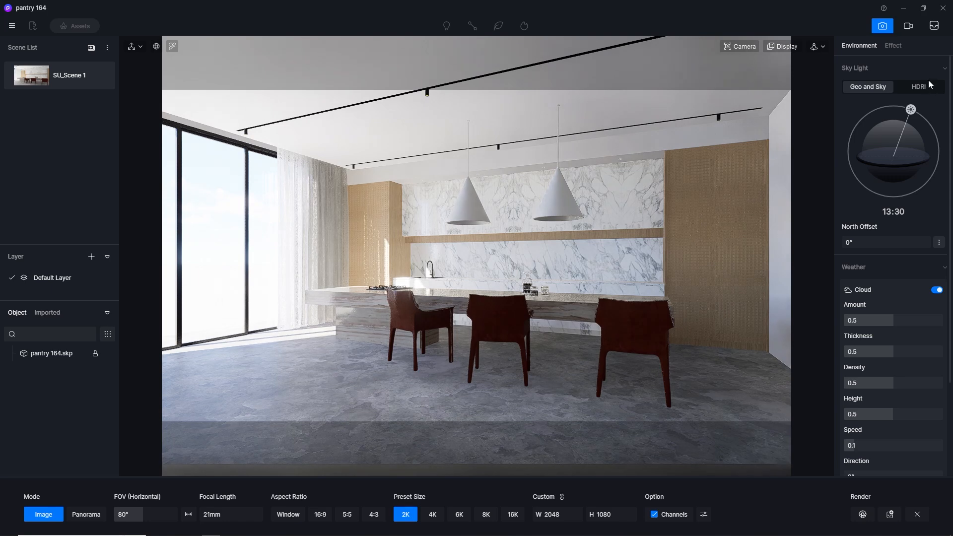
click(908, 89)
click(868, 107)
click(867, 190)
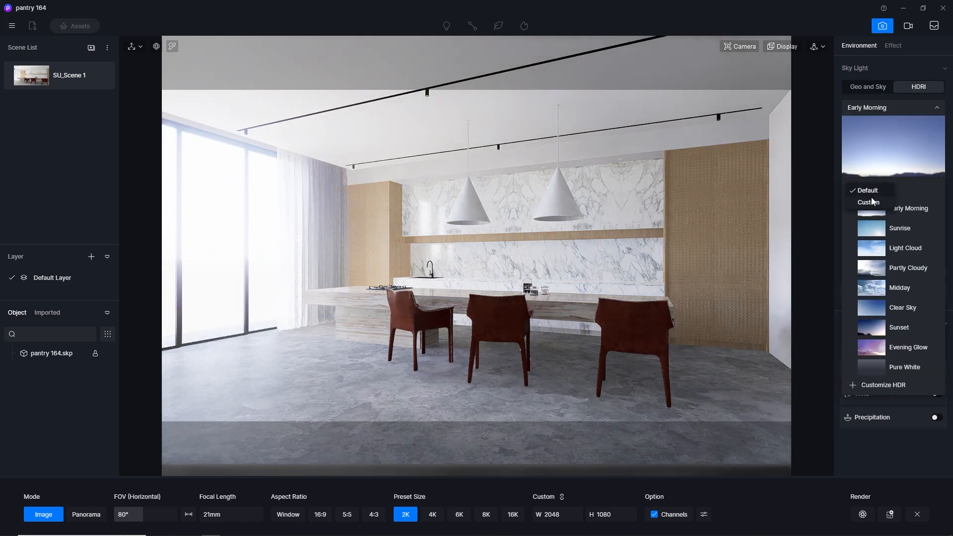
click(868, 203)
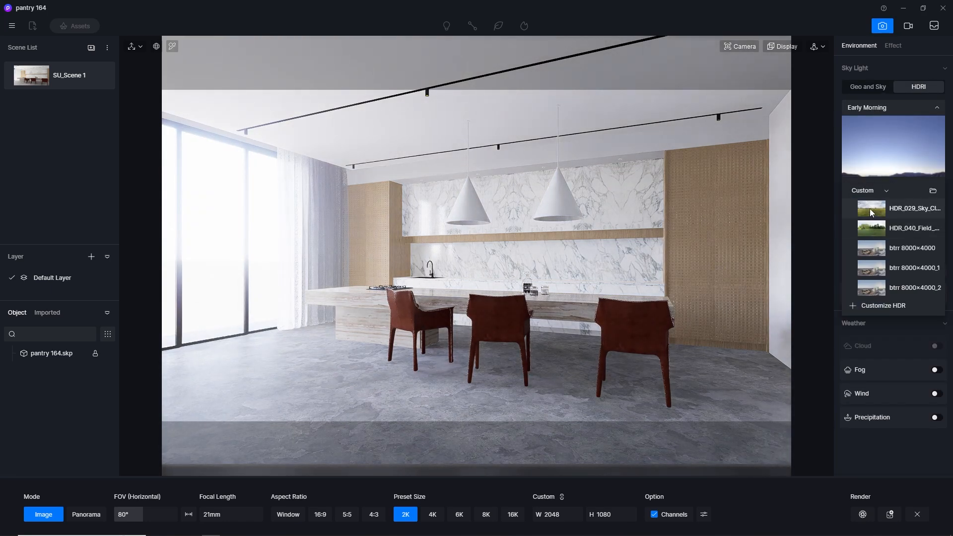
click(870, 209)
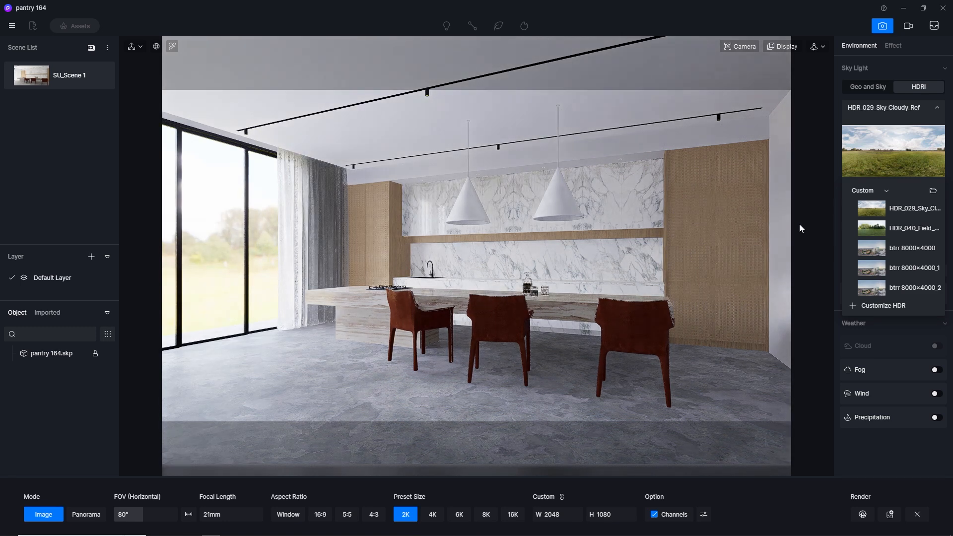
- Set the HDR sky's light intensity to 0.1
click(938, 109)
click(872, 190)
key(Return)
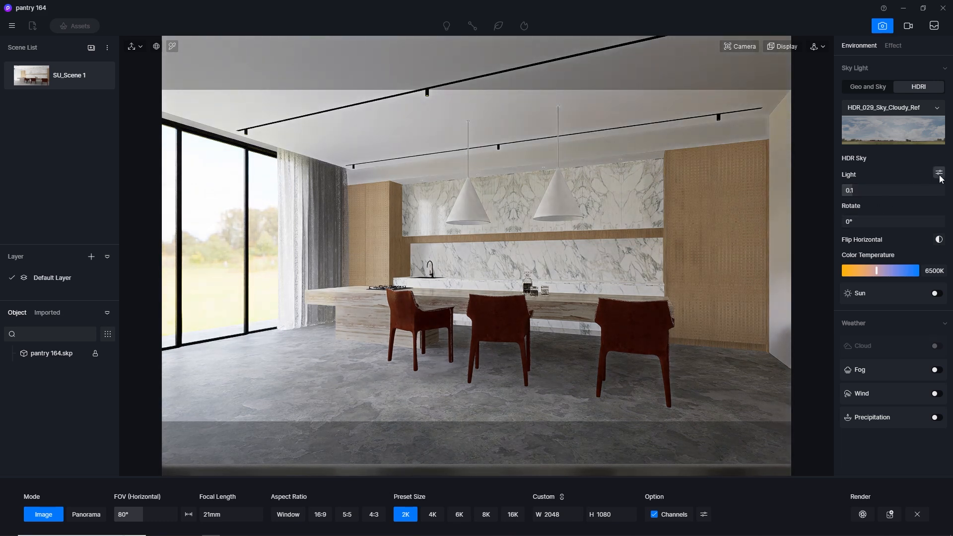
- Split the HDR sky light into separate skylight and background values and try a background of 0.2
click(938, 172)
click(868, 242)
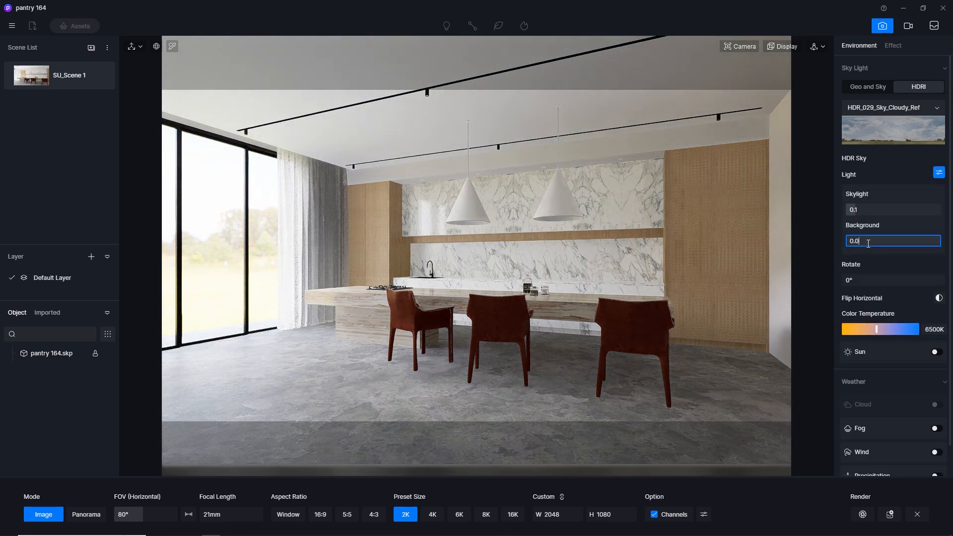
key(Return)
click(866, 243)
text(0.2)
key(Return)
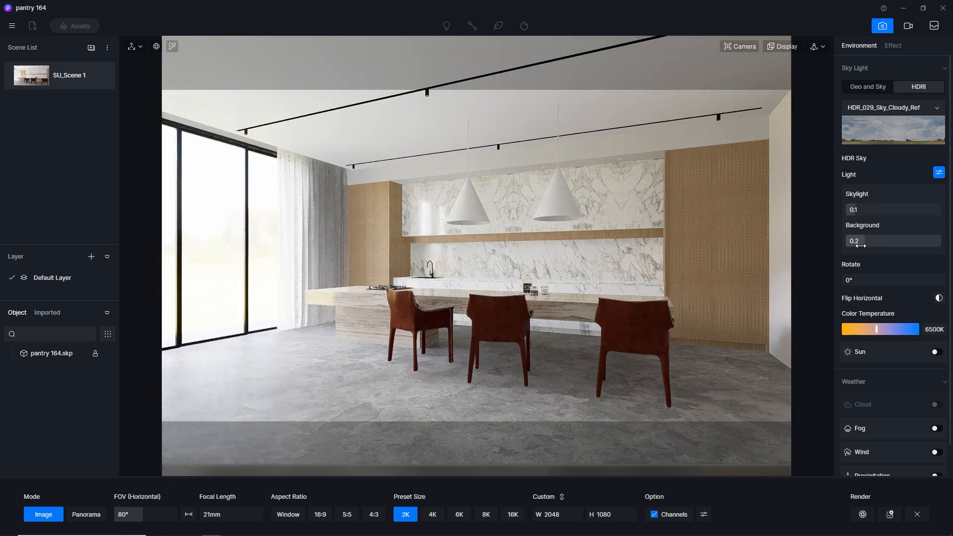
- Test HDR background values of 0.03, 0.02 and 0.01, and settle on 0.02
click(861, 246)
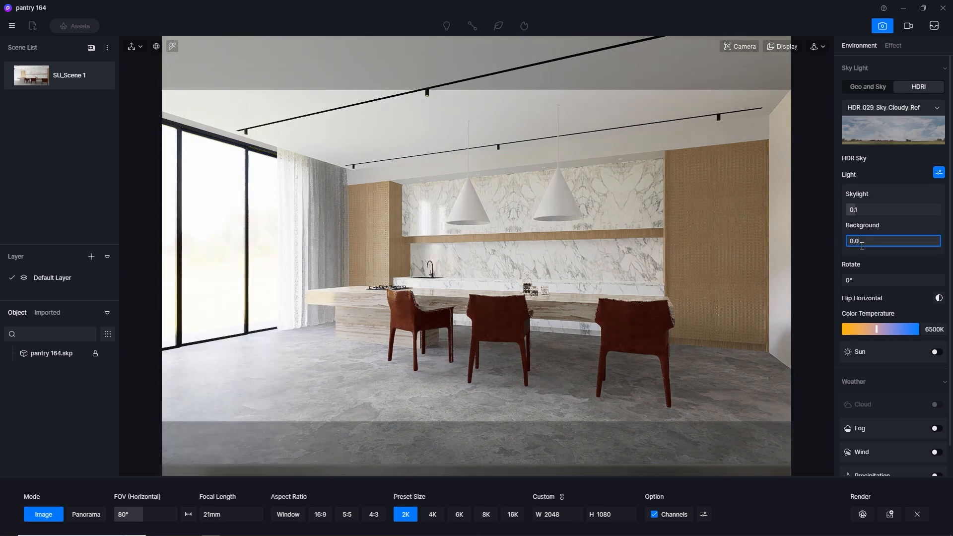
text(0.03)
key(Return)
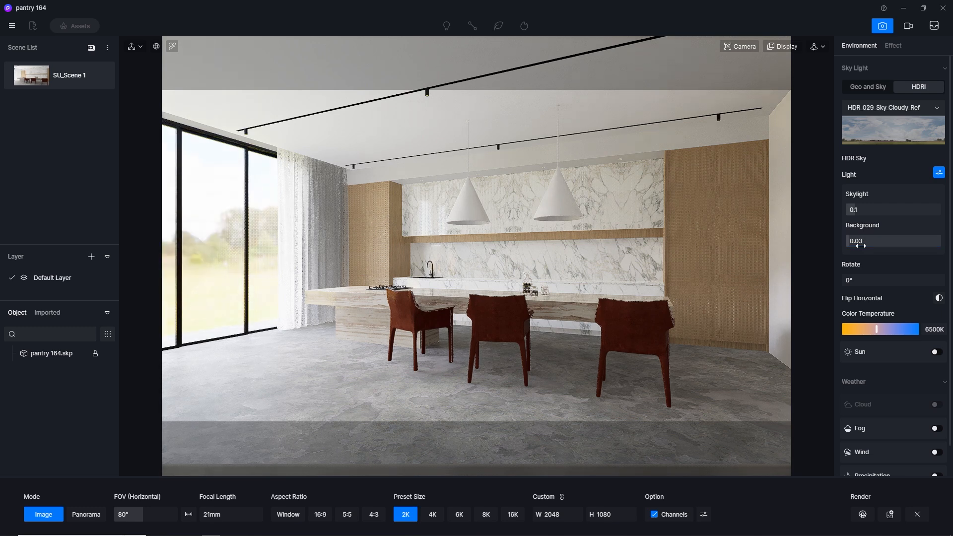
click(866, 239)
text(0.02)
key(Return)
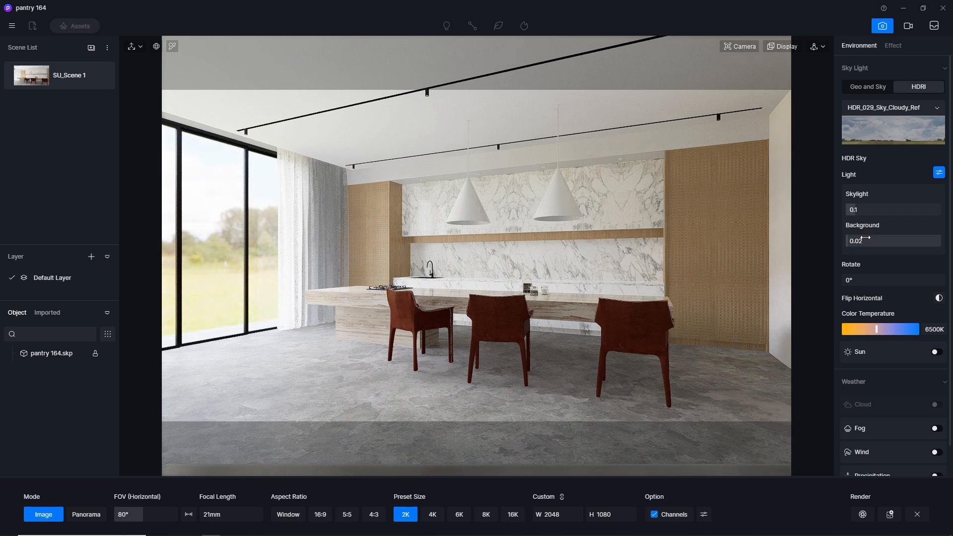
click(866, 238)
key(Return)
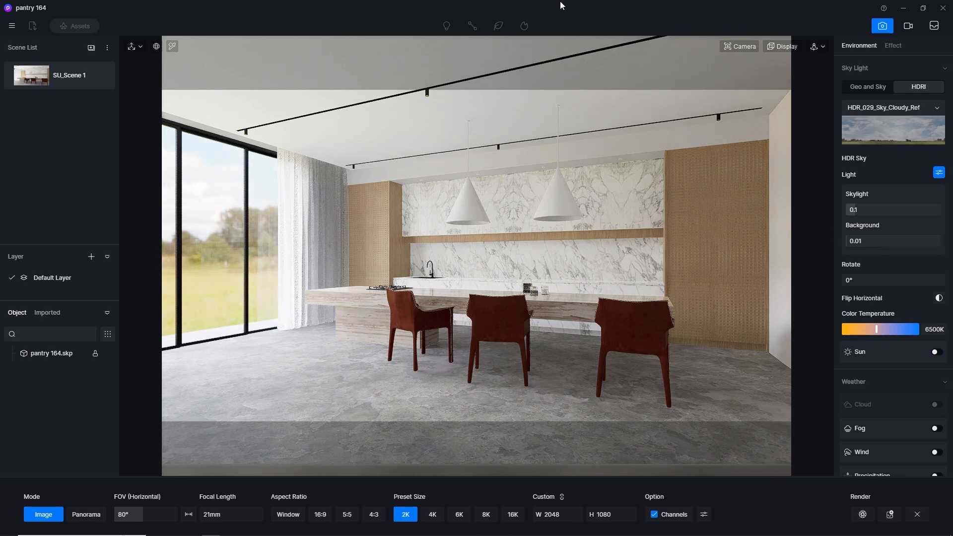
click(908, 244)
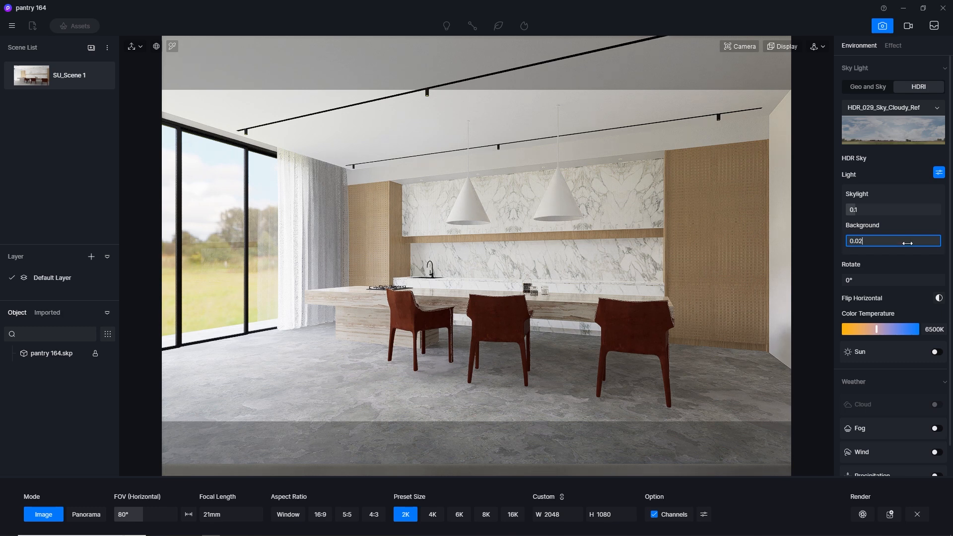
key(Return)
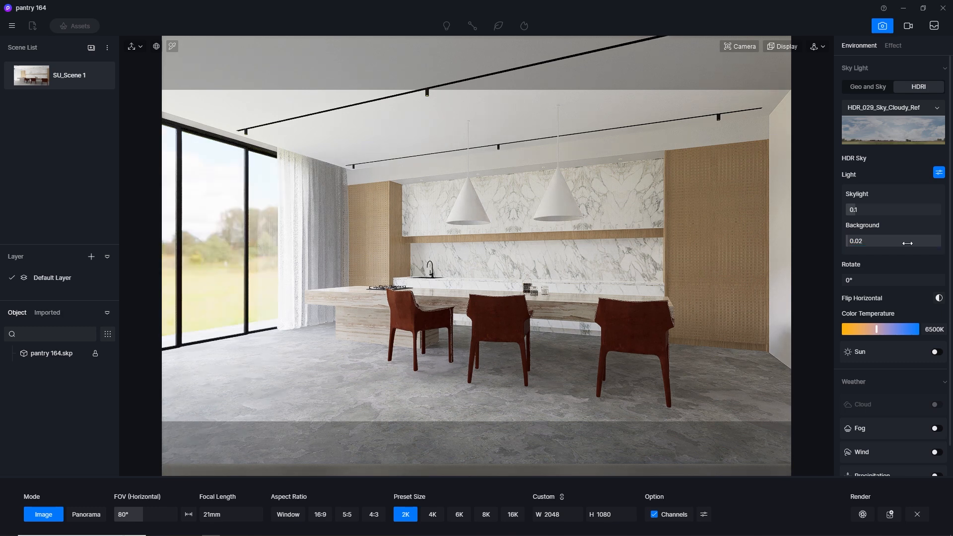
- Try a skylight value of 0.2 and set it back to 0.1
click(873, 209)
text(0.2)
key(Return)
click(874, 208)
text(0.1)
key(Return)
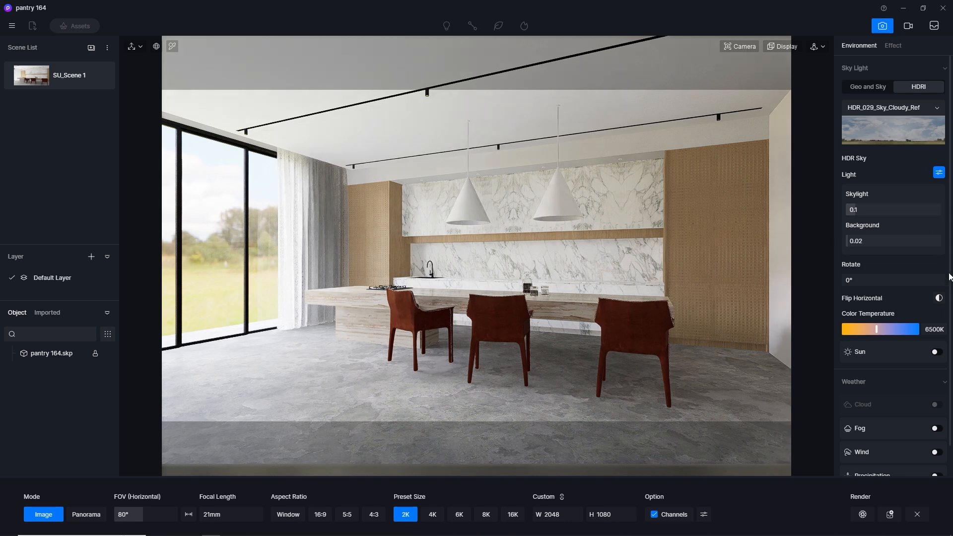
- Enable the sun with a custom direction, setting its altitude to 28.9 and azimuth to 283.7
click(938, 352)
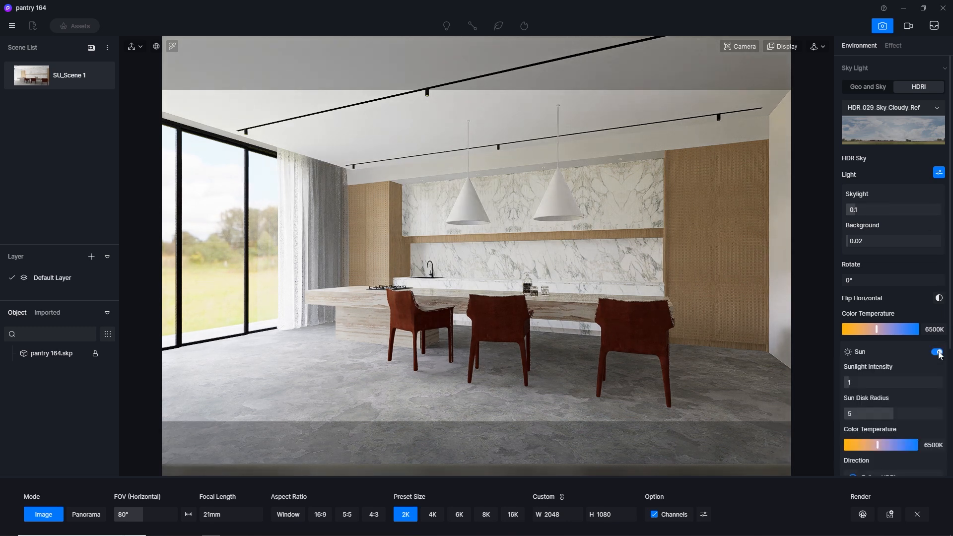
scroll(948, 283, down, 2)
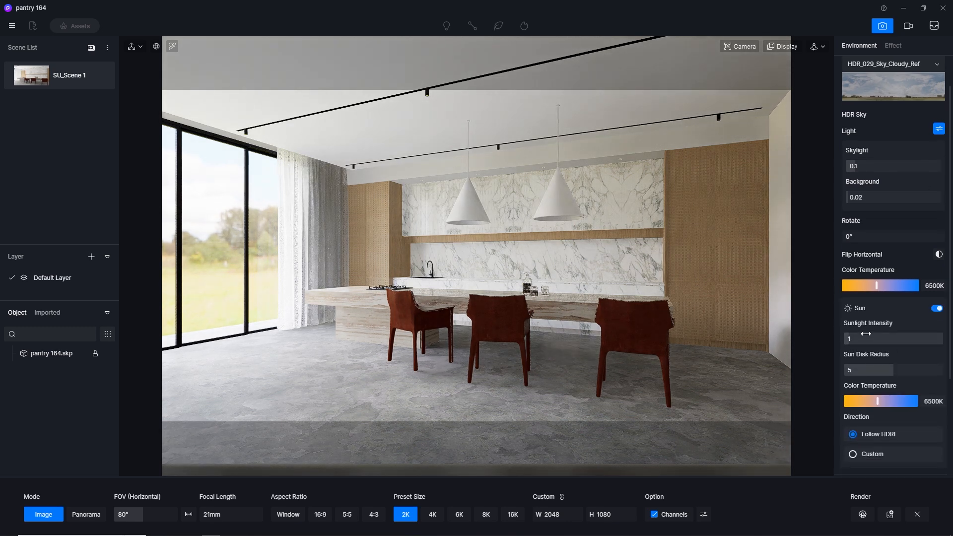
click(853, 454)
scroll(894, 445, down, 2)
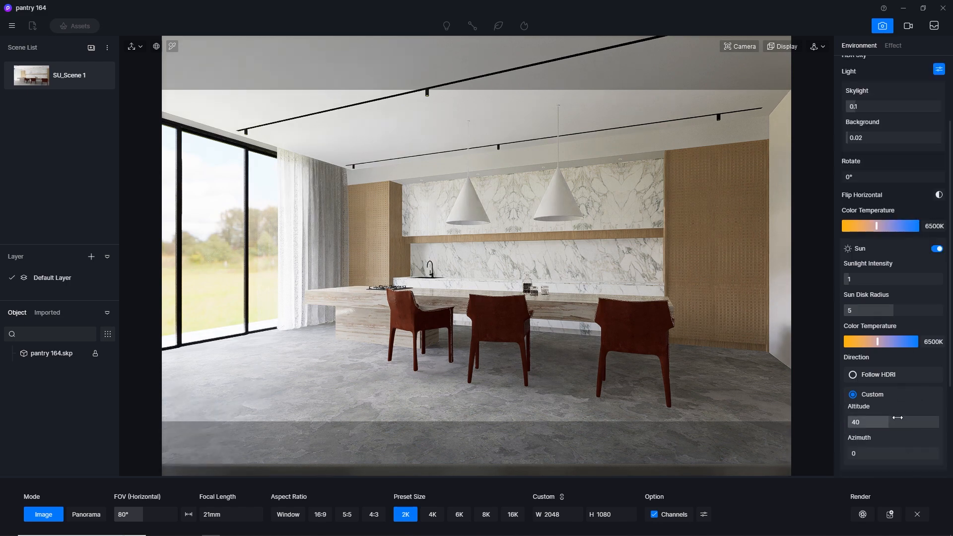
drag(872, 426, 919, 453)
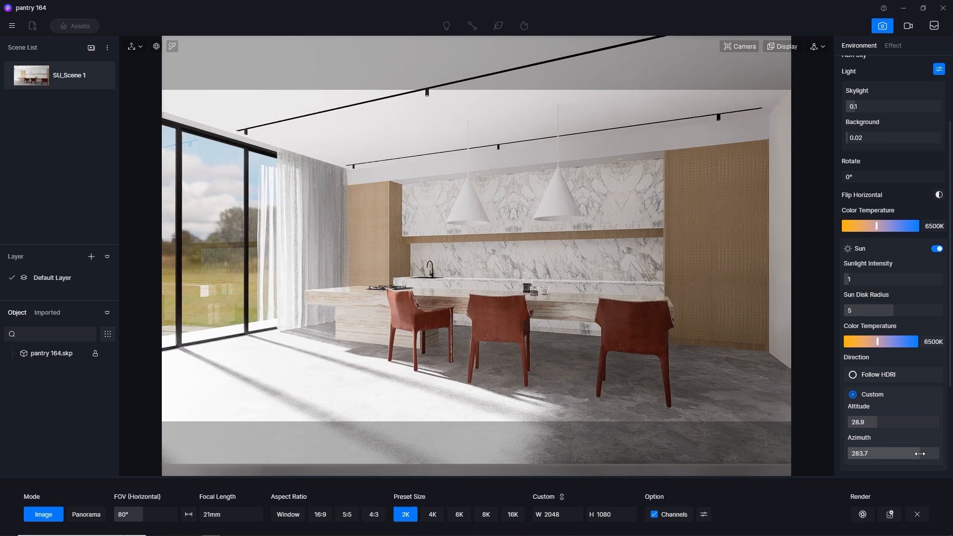
- Test sunlight intensities of 0.01, 0.1 and 0.05, and settle on 0.02
click(865, 278)
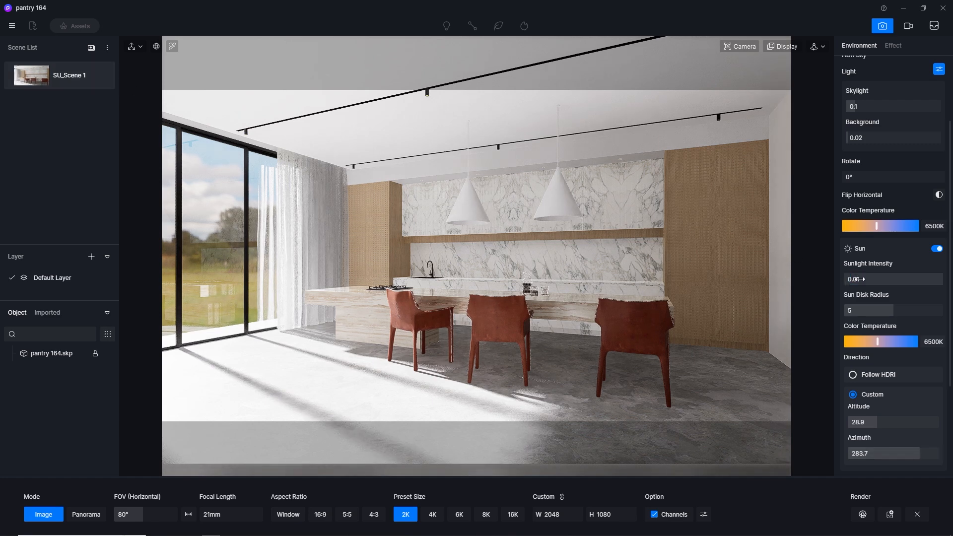
text(0.01)
key(Return)
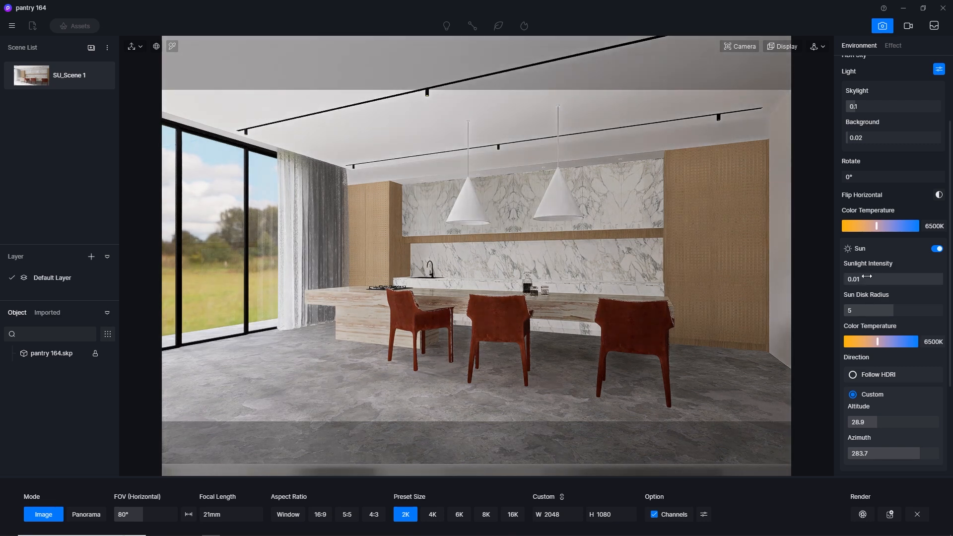
click(866, 277)
text(0.1)
key(Return)
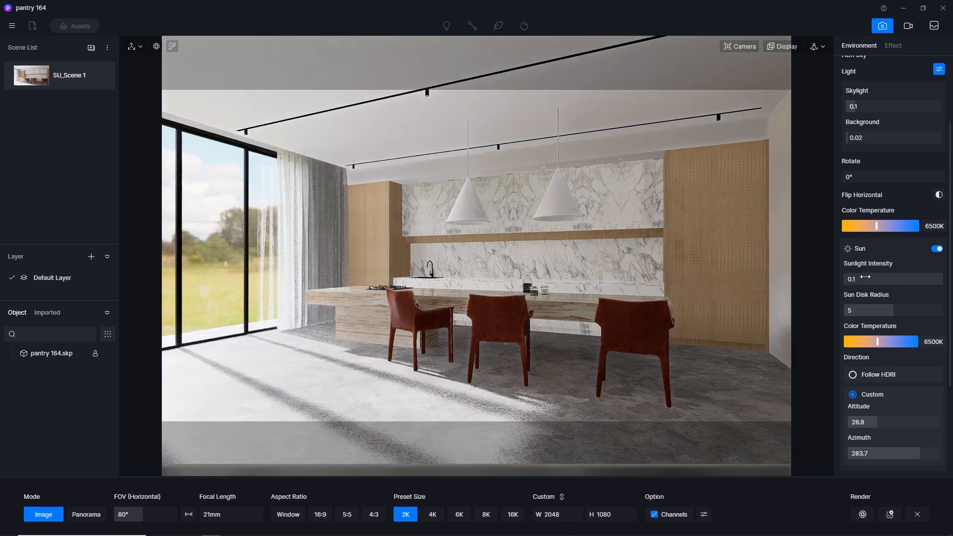
click(866, 278)
text(0.0)
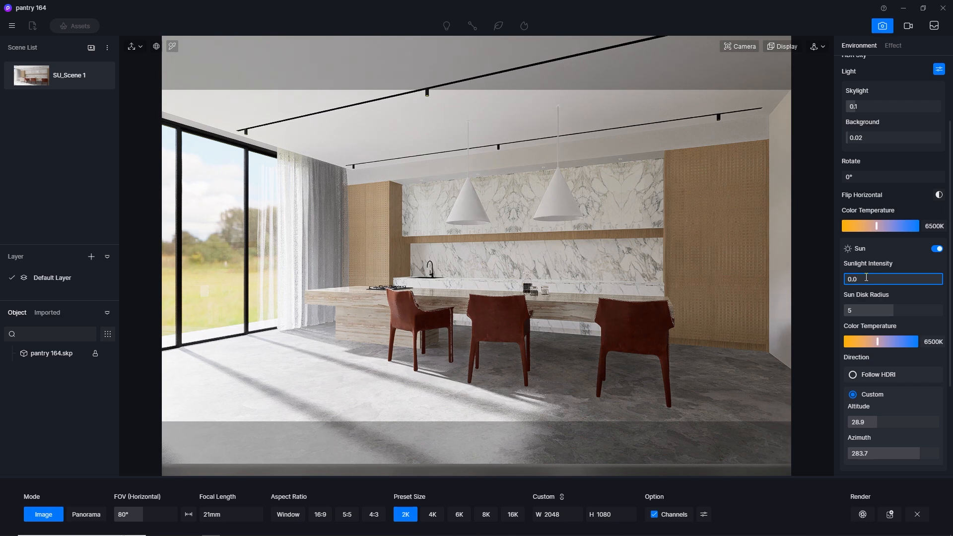
text(5)
key(Return)
click(865, 277)
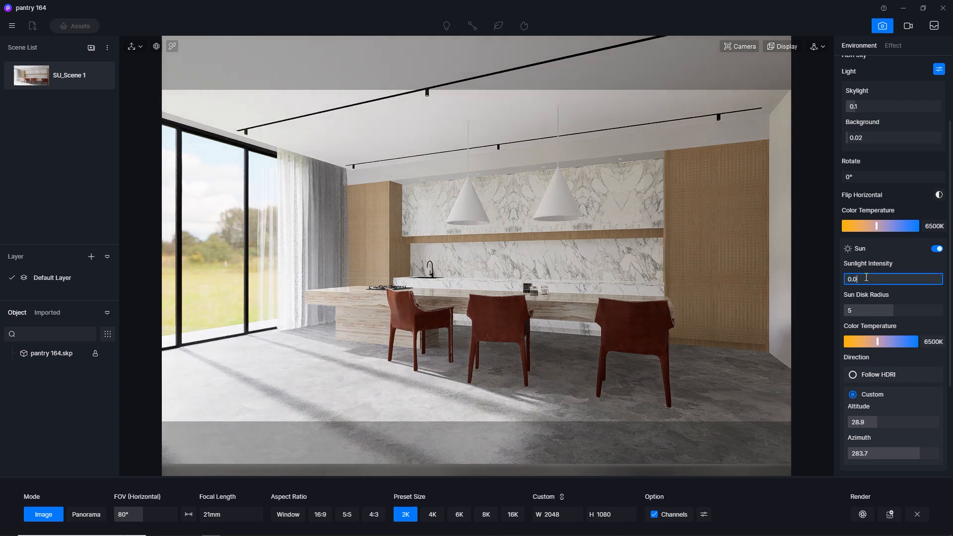
key(Return)
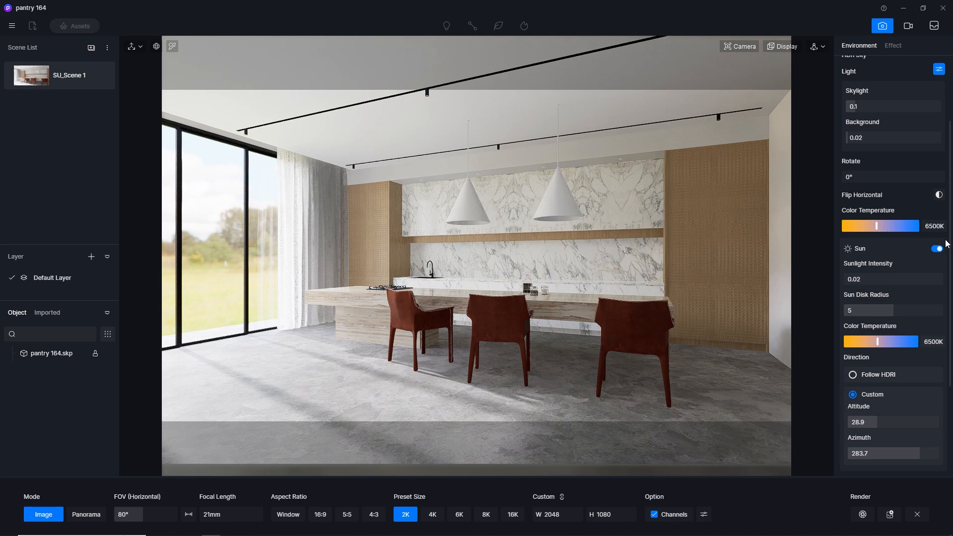
- Compare skylight values of 0.15 and 0.2, and return the skylight to 0.1
scroll(945, 243, up, 3)
click(880, 209)
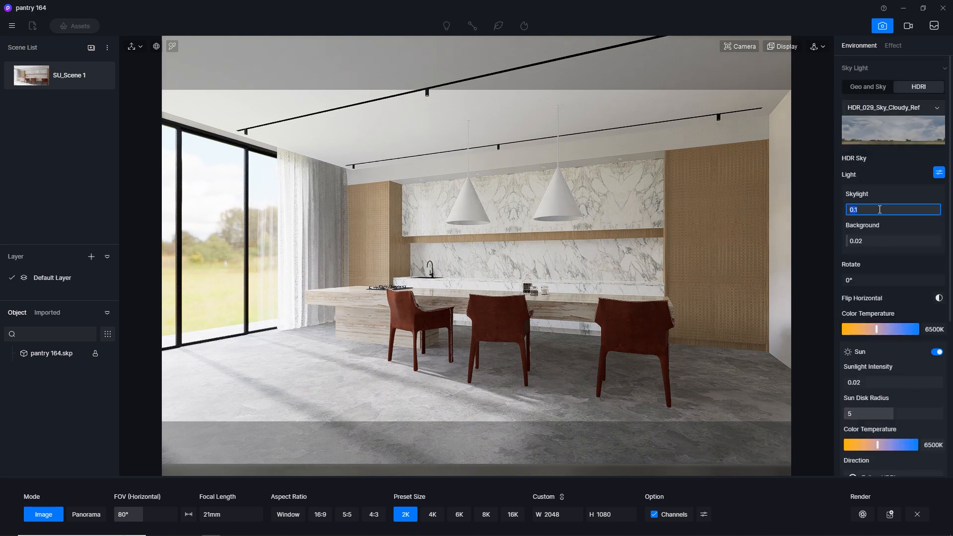
key(Return)
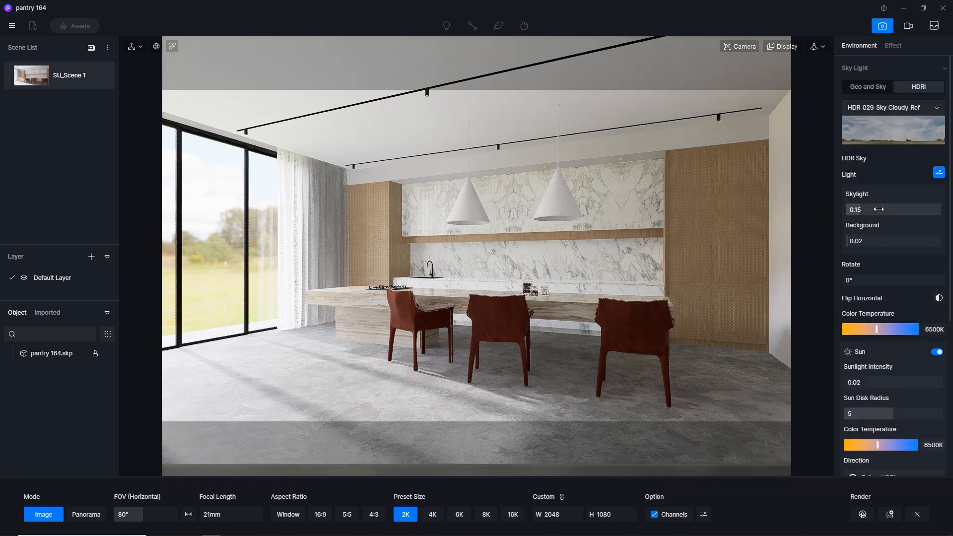
click(879, 209)
text(0.2)
key(Return)
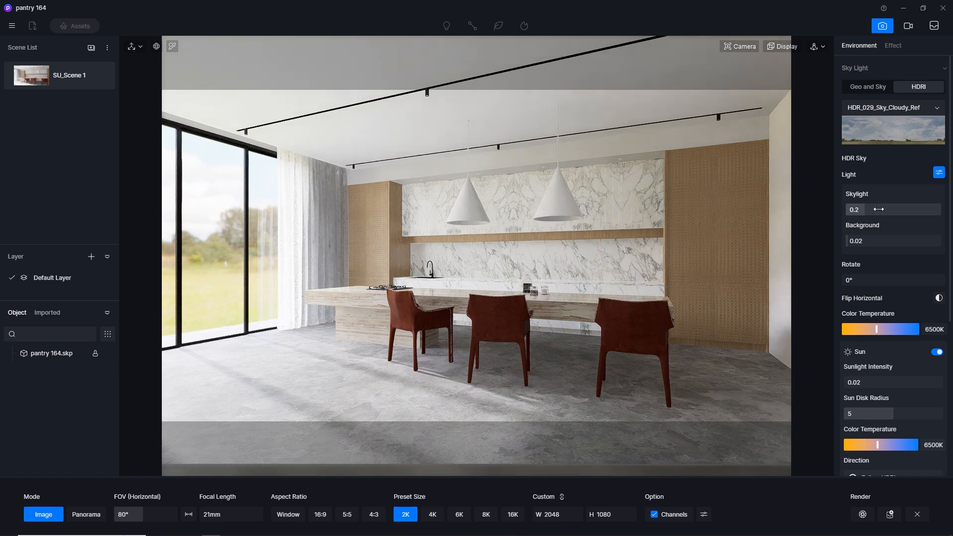
click(879, 209)
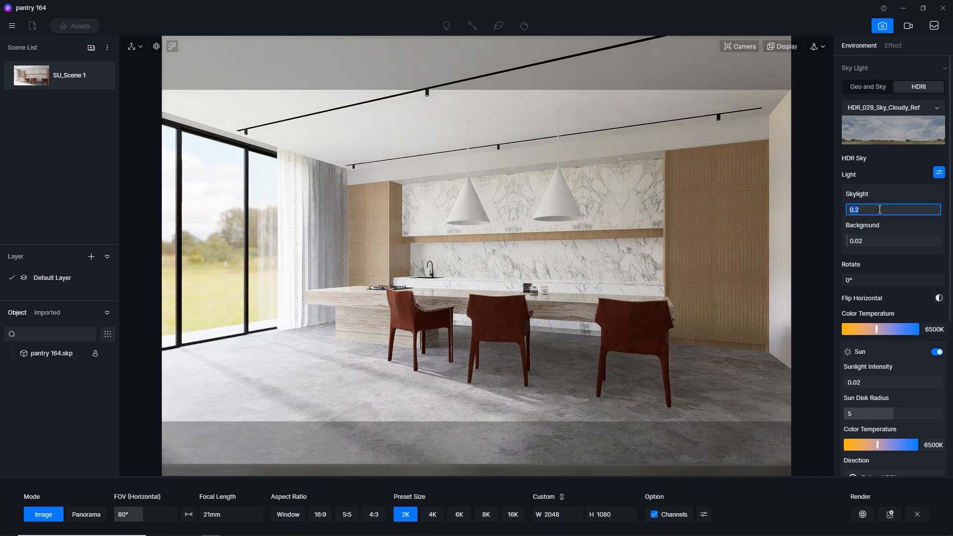
text(0.15)
key(Return)
click(879, 210)
text(0)
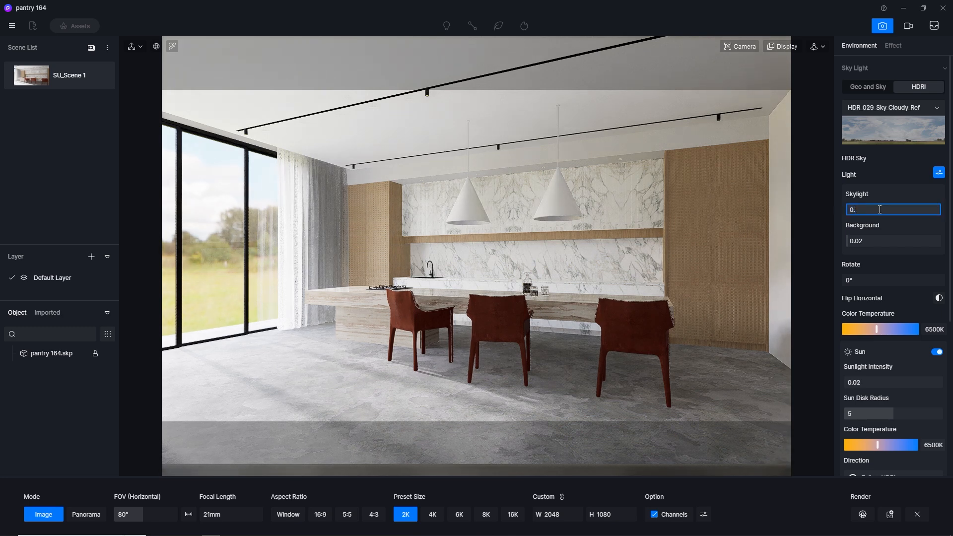
text(.1)
key(Return)
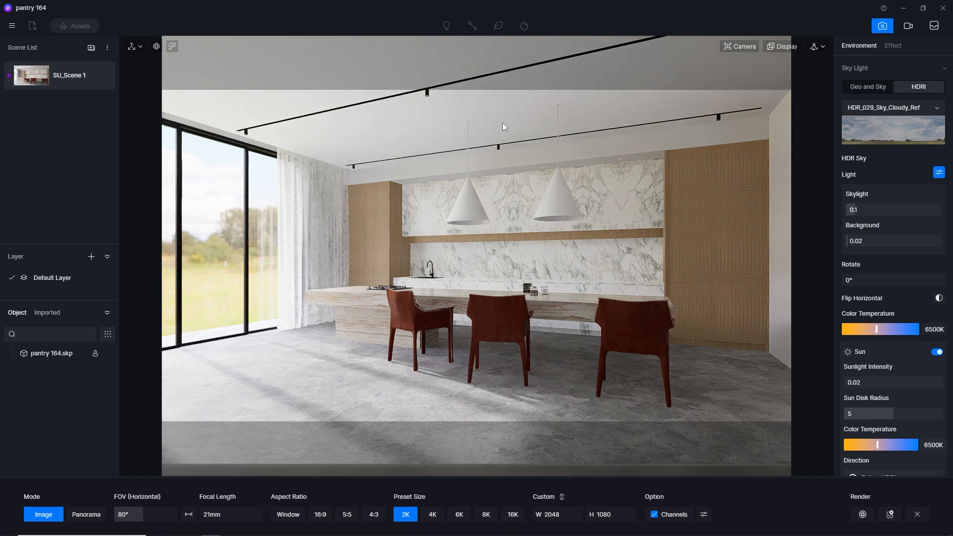
- Leave image render mode and make the green LED strip under the wooden shelf emissive
scroll(435, 233, up, 5)
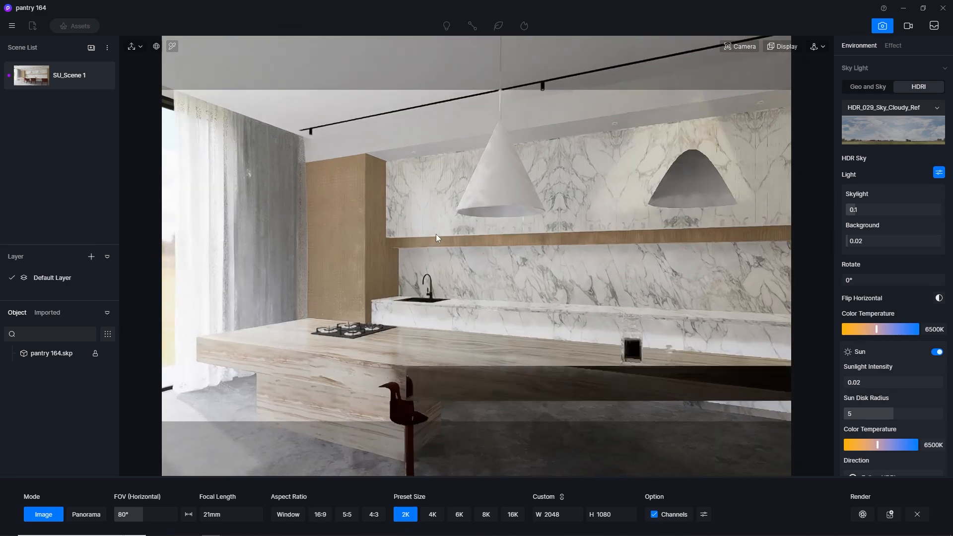
click(740, 47)
drag(738, 149, 493, 217)
scroll(455, 276, up, 3)
middle_drag(466, 272, 285, 270)
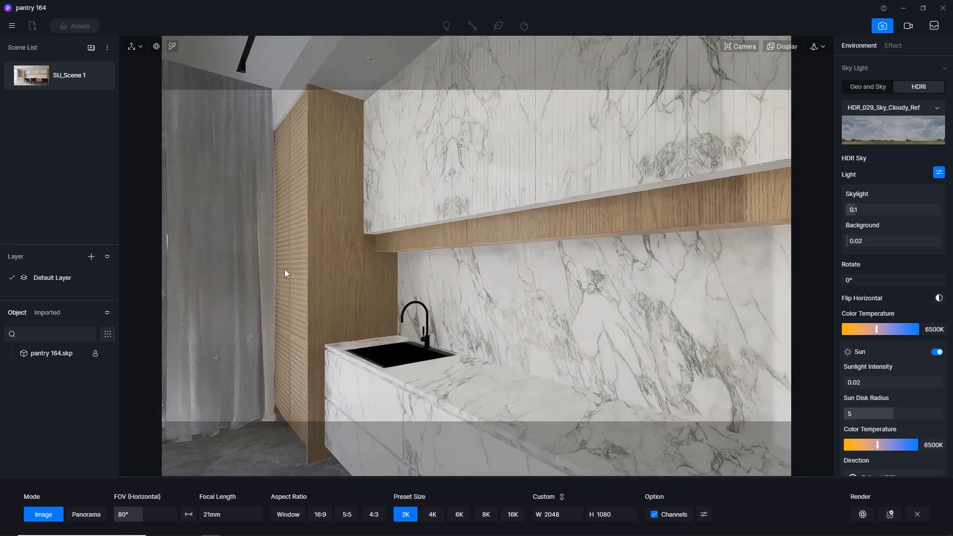
click(885, 27)
middle_drag(455, 321, 153, 81)
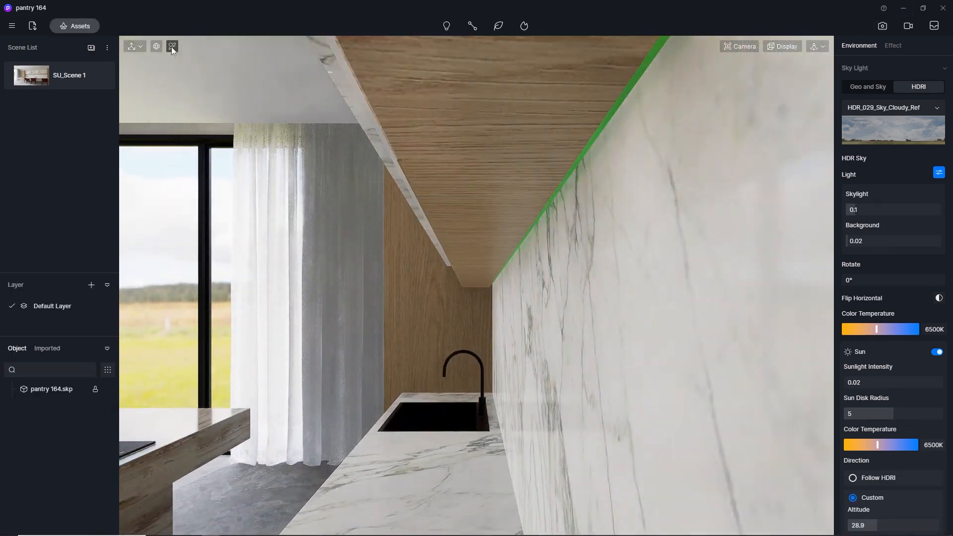
click(616, 111)
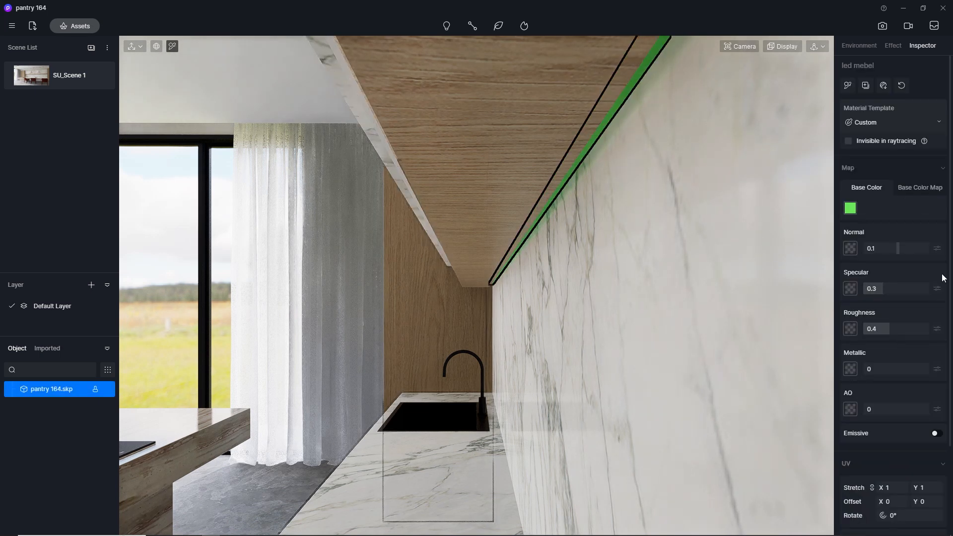
scroll(936, 297, down, 3)
click(938, 326)
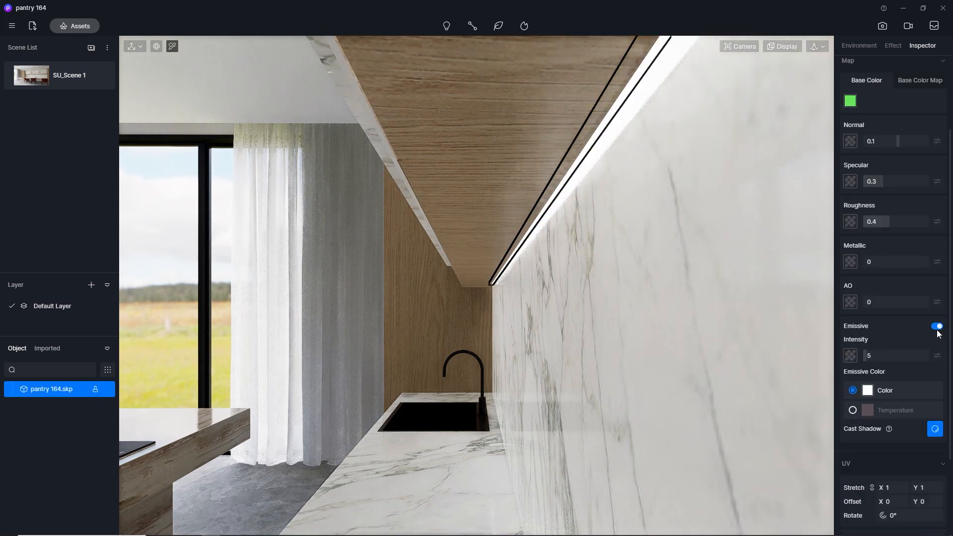
- Set the LED strip's emissive color to a temperature of 3500 and its emissive intensity to 10
click(851, 410)
click(932, 427)
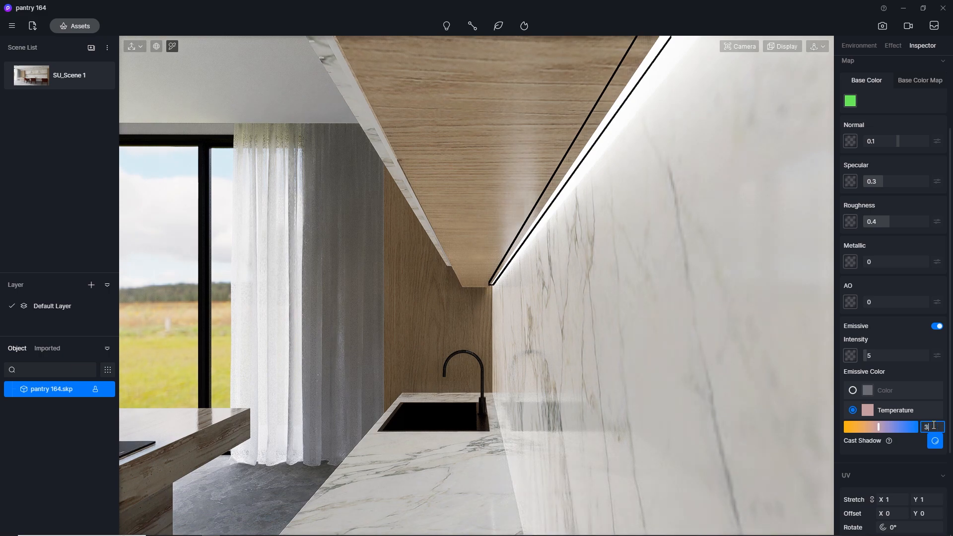
text(3500)
key(Return)
click(892, 356)
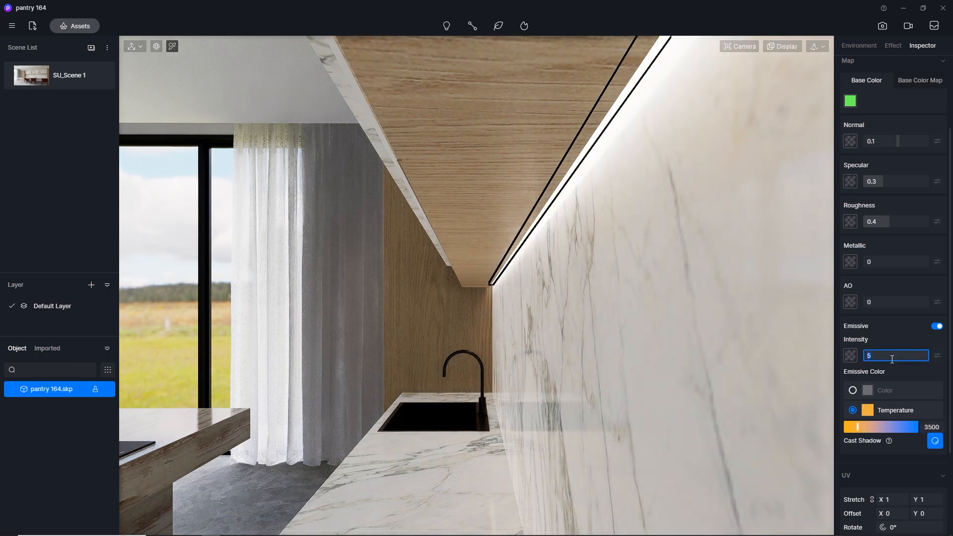
key(Return)
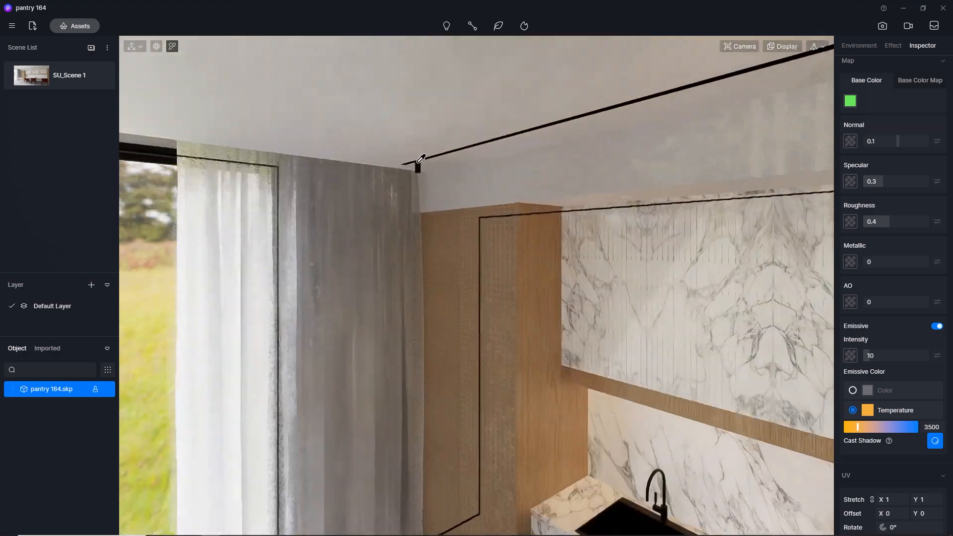
- Make the yellow-green lens material of the black track spotlight emissive, with intensity 10 and temperature 3500
scroll(421, 159, up, 10)
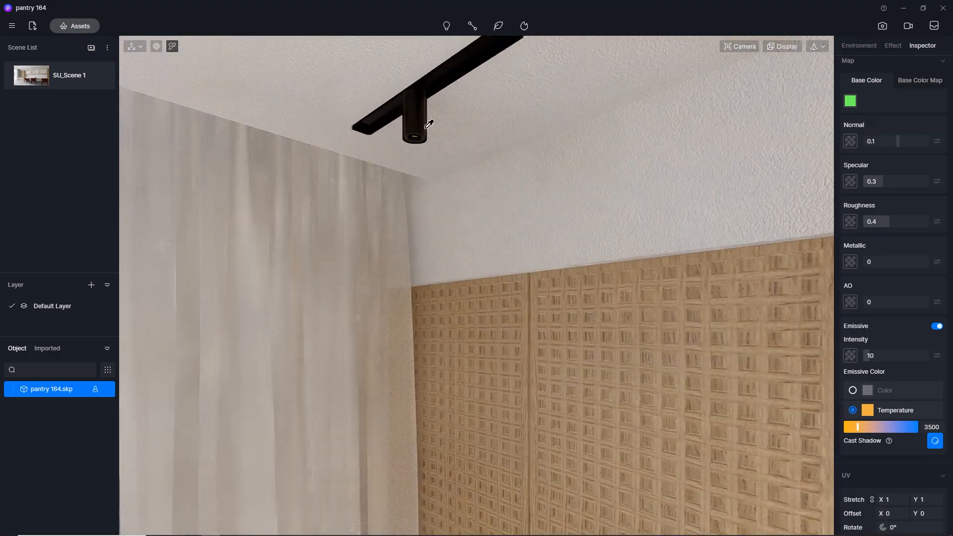
click(937, 326)
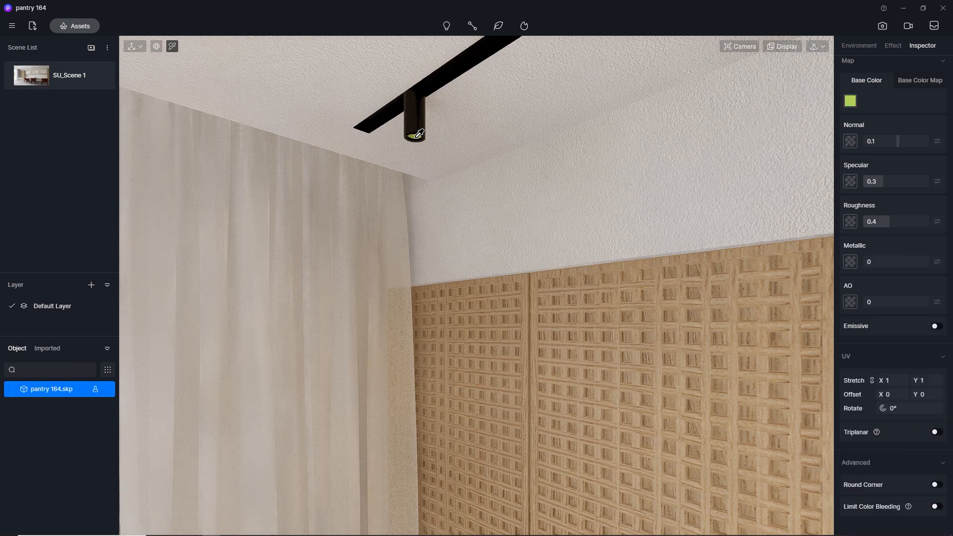
click(937, 326)
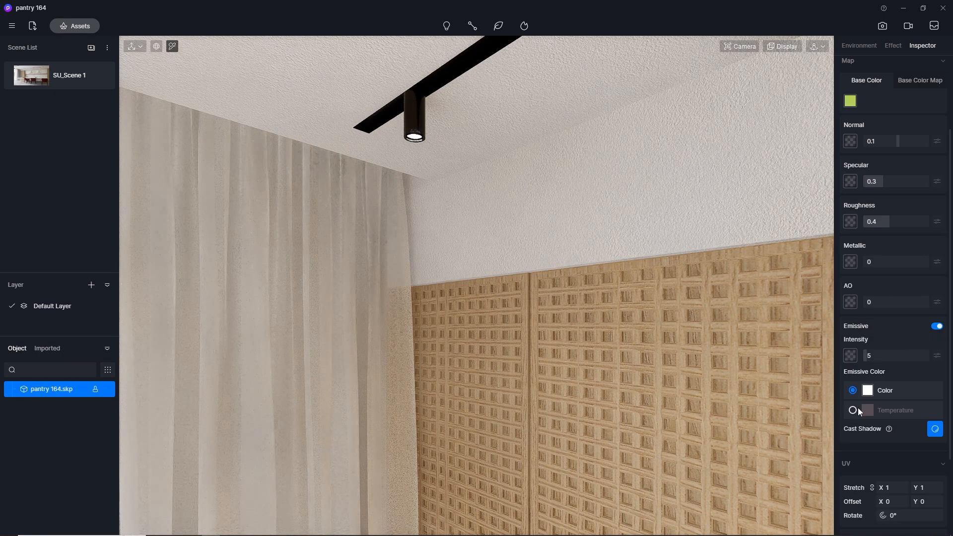
click(888, 356)
text(10)
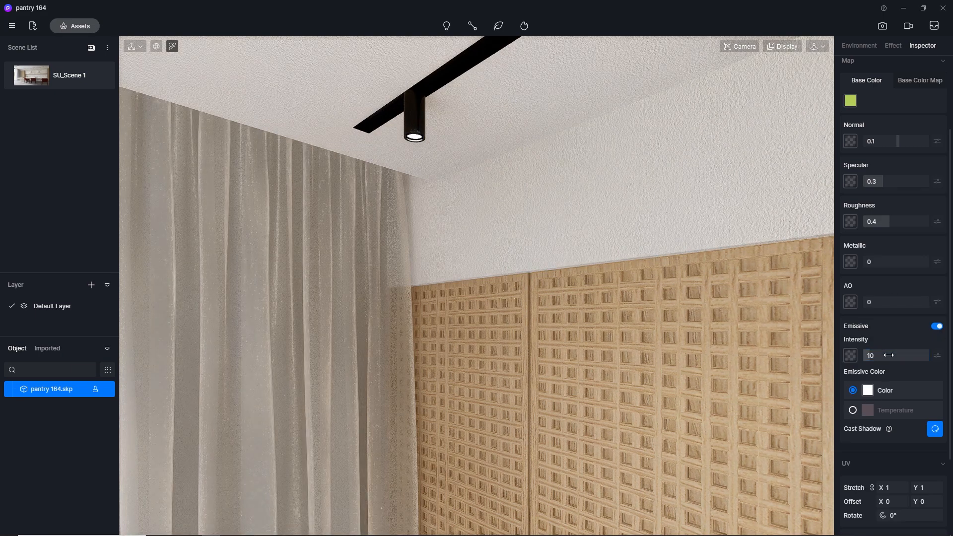
click(853, 410)
click(927, 424)
text(3500)
key(Return)
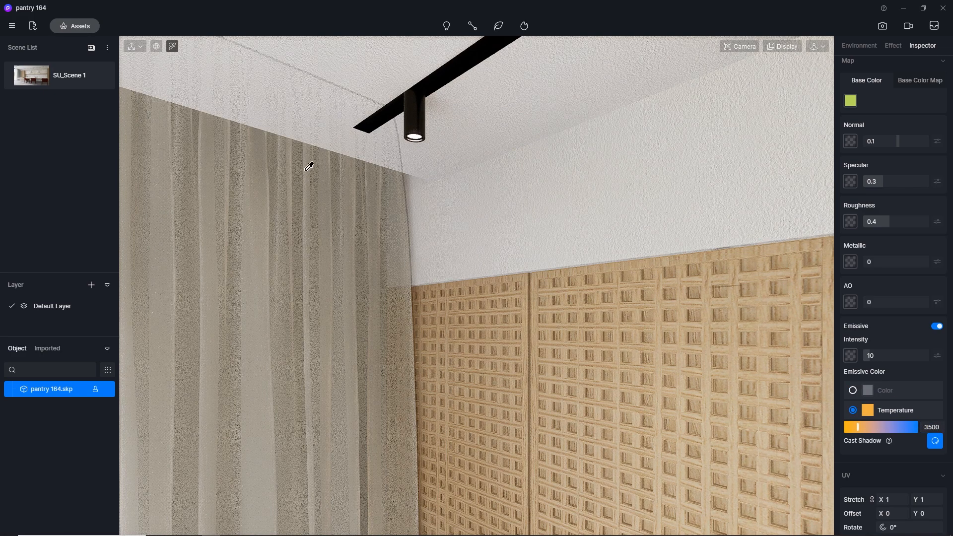
- Switch the camera from two-point perspective to the regular perspective view
scroll(308, 166, down, 10)
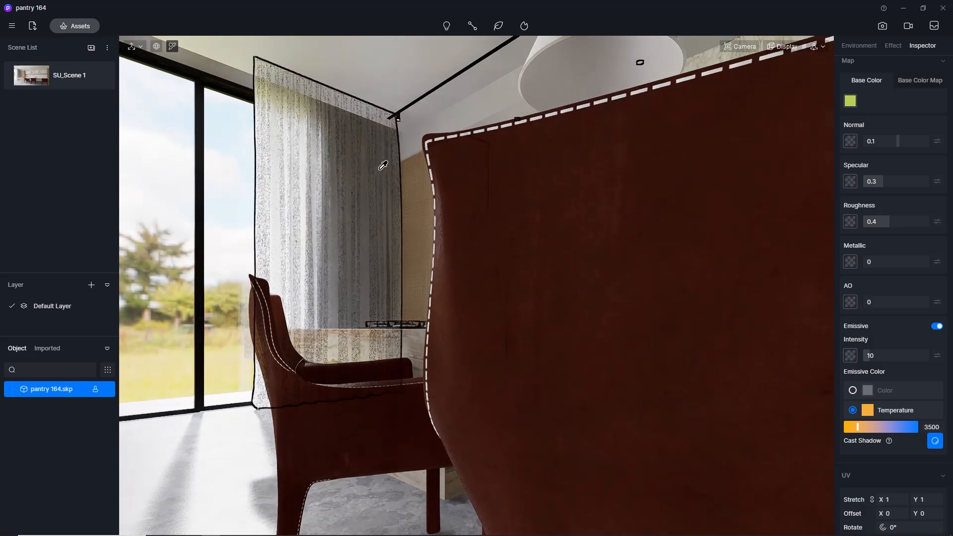
scroll(376, 169, up, 5)
middle_drag(477, 223, 243, 489)
middle_drag(414, 352, 433, 307)
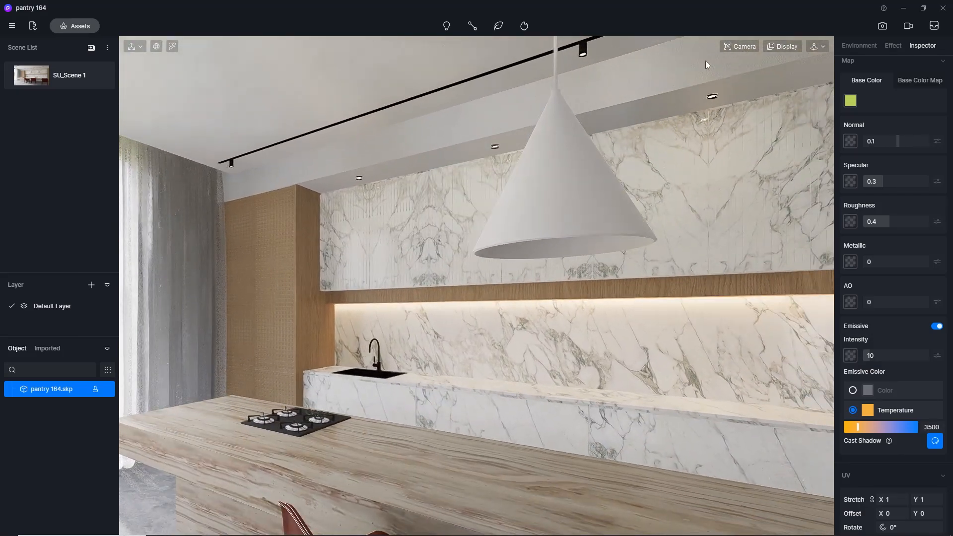
click(733, 48)
click(779, 45)
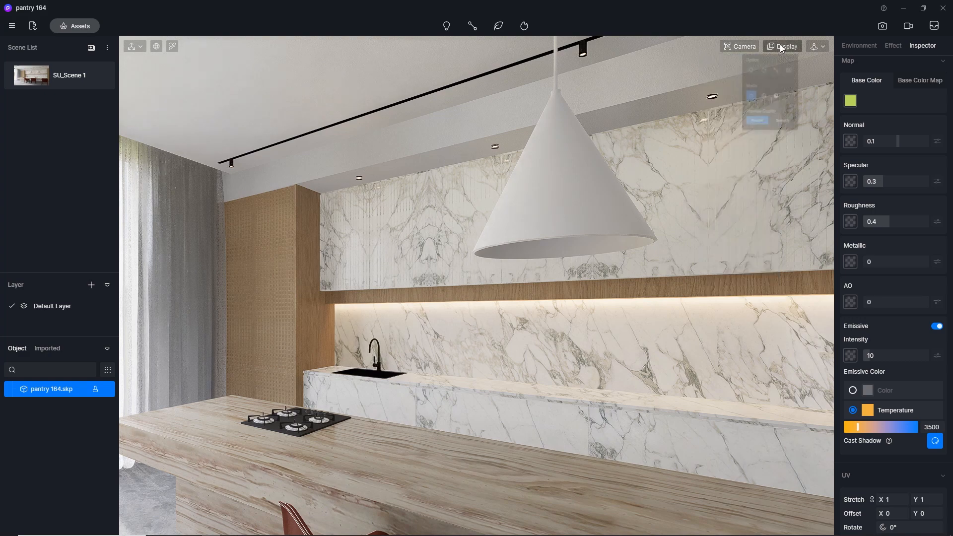
click(743, 47)
click(723, 266)
- Place a spot light at the recessed ceiling downlight above the marble wall, nearest the tall wooden cabinet
scroll(472, 138, up, 2)
middle_drag(472, 138, 727, 159)
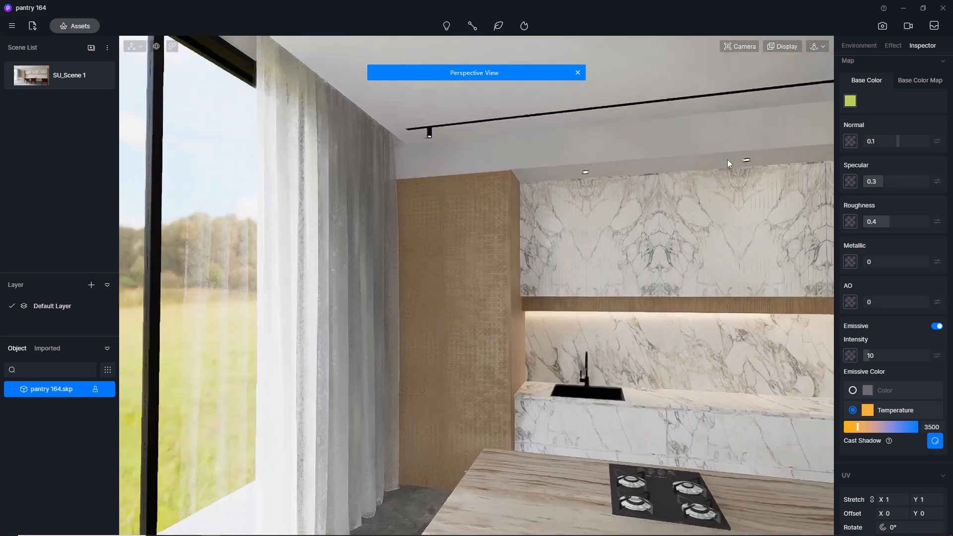
click(448, 26)
click(449, 69)
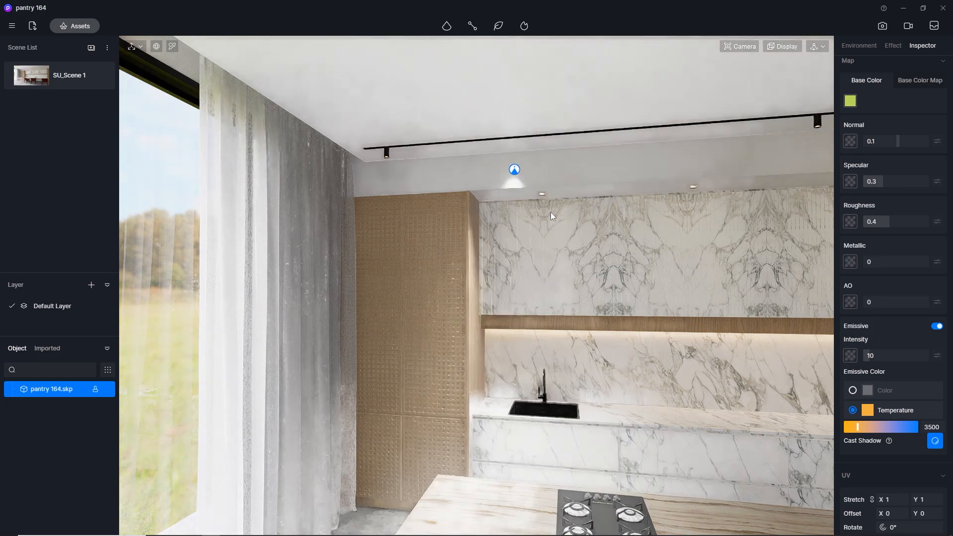
scroll(549, 198, up, 3)
right_drag(549, 198, 677, 166)
click(530, 181)
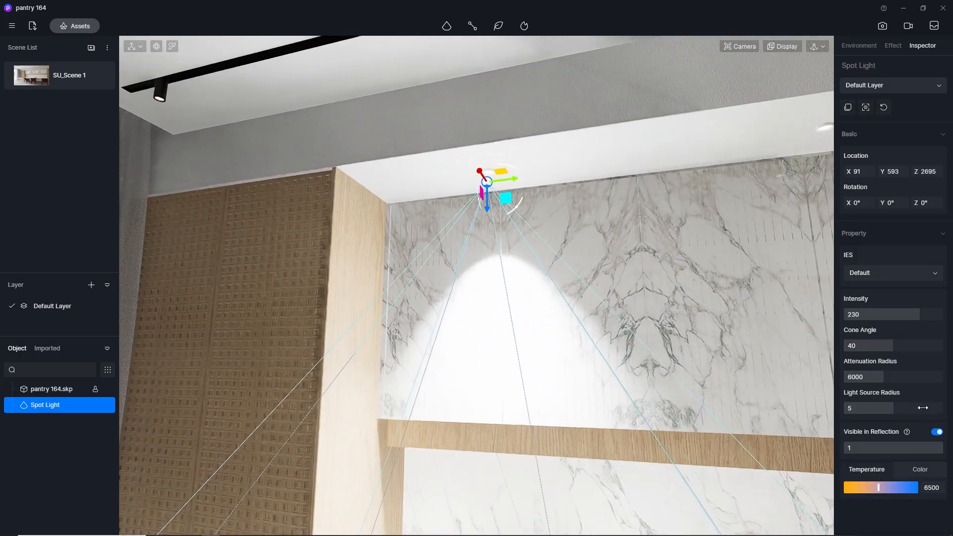
- Set the spot light's attenuation radius to about 3083, its intensity to 1 and its temperature to 3500
drag(848, 377, 866, 377)
click(876, 313)
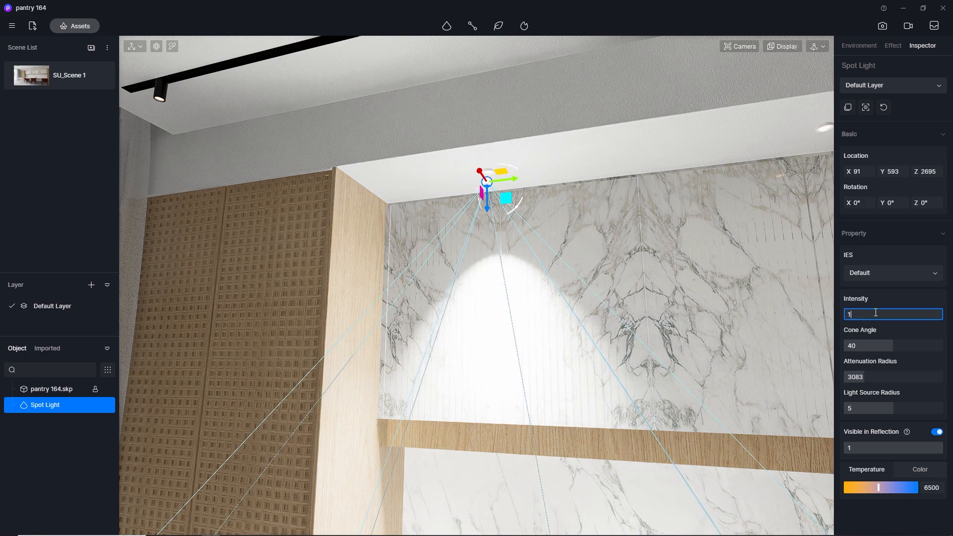
text(1)
key(Return)
click(939, 488)
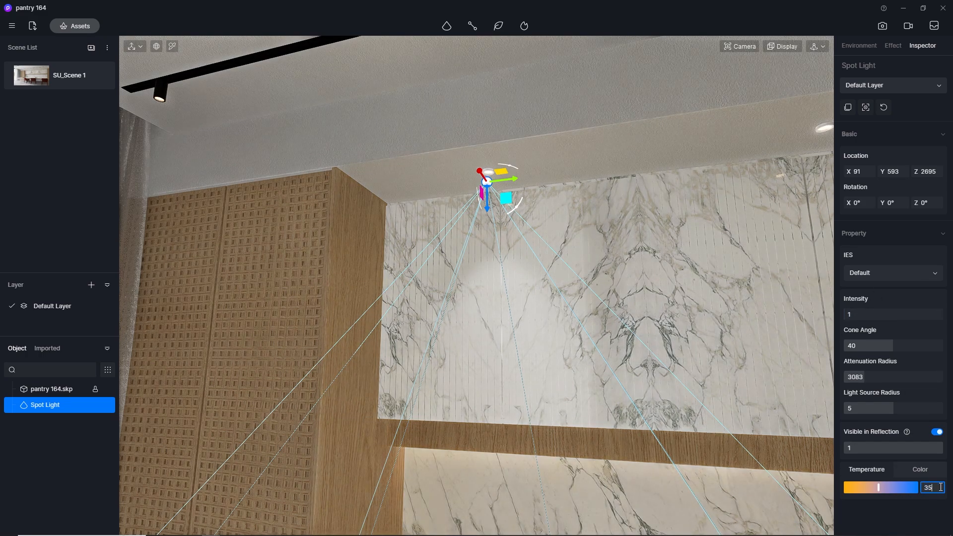
key(Return)
- Return to SU_Scene 1 to review the spot light's effect from the saved camera
scroll(318, 193, down, 4)
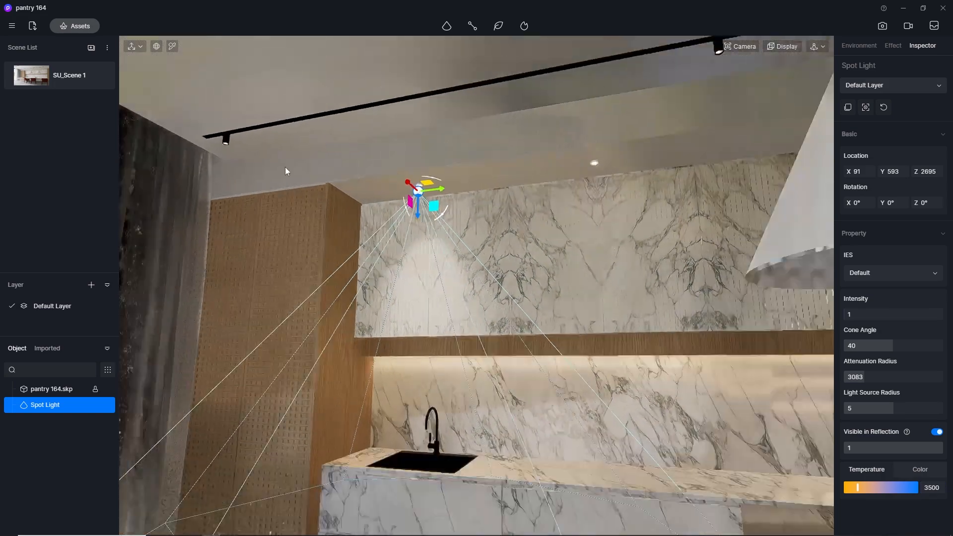
click(35, 76)
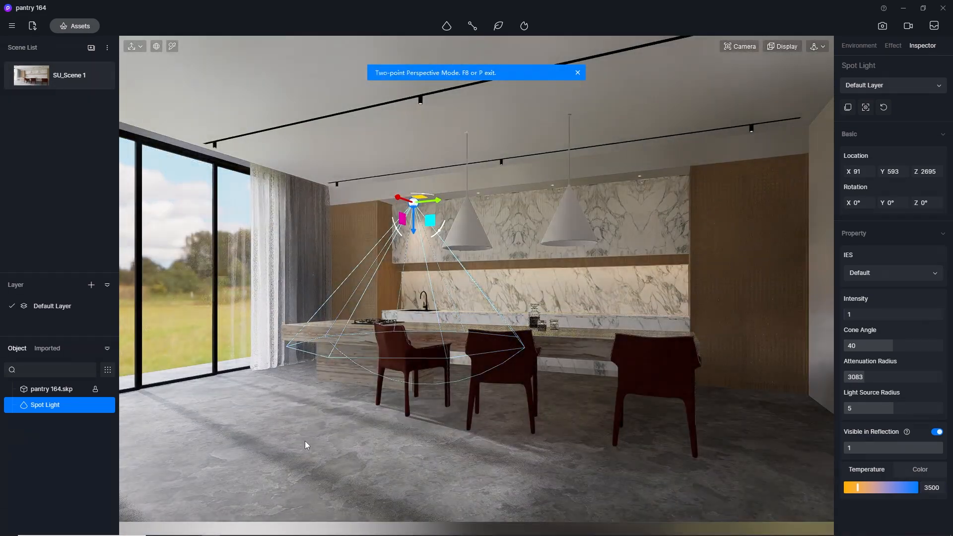
click(446, 121)
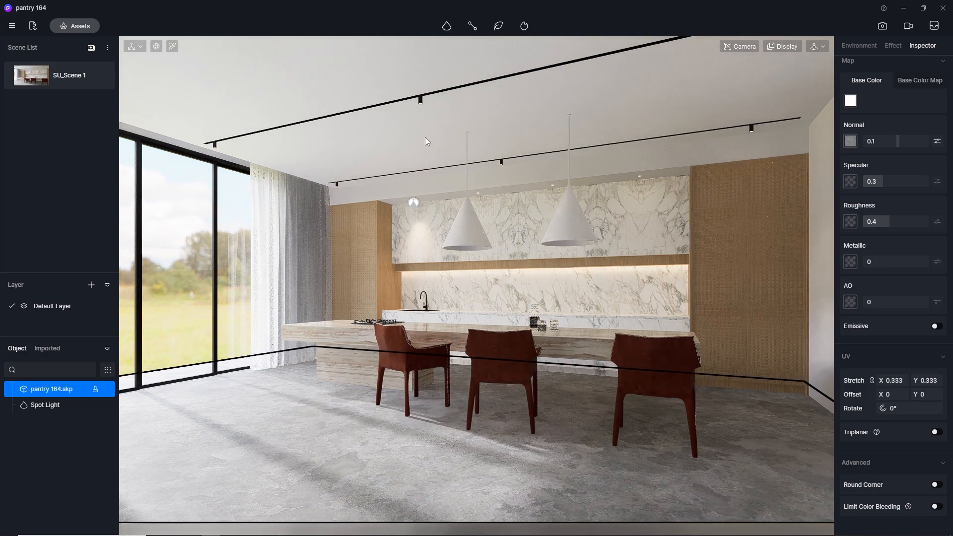
- Copy the spot light along the Y axis to the second and third downlights, at about Y 1801 and Y 2989
scroll(425, 137, up, 2)
scroll(425, 137, up, 5)
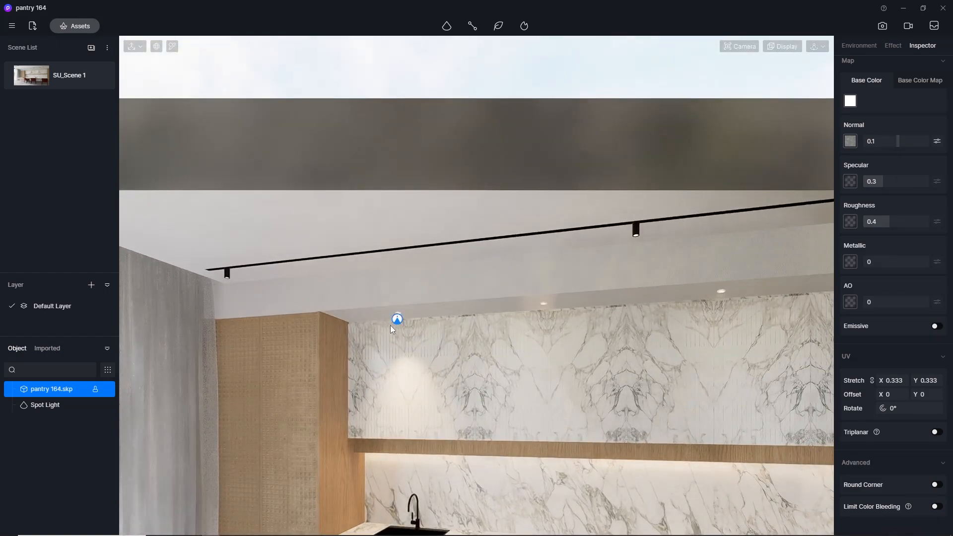
click(397, 319)
mouse_move(422, 318)
mouse_down()
mouse_move(570, 316)
mouse_move(422, 320)
mouse_move(430, 321)
mouse_up()
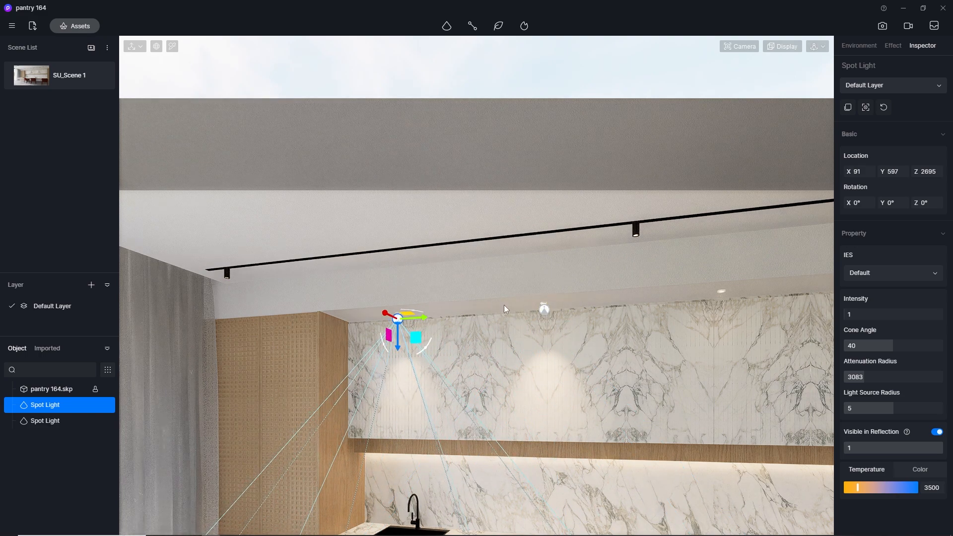
click(545, 312)
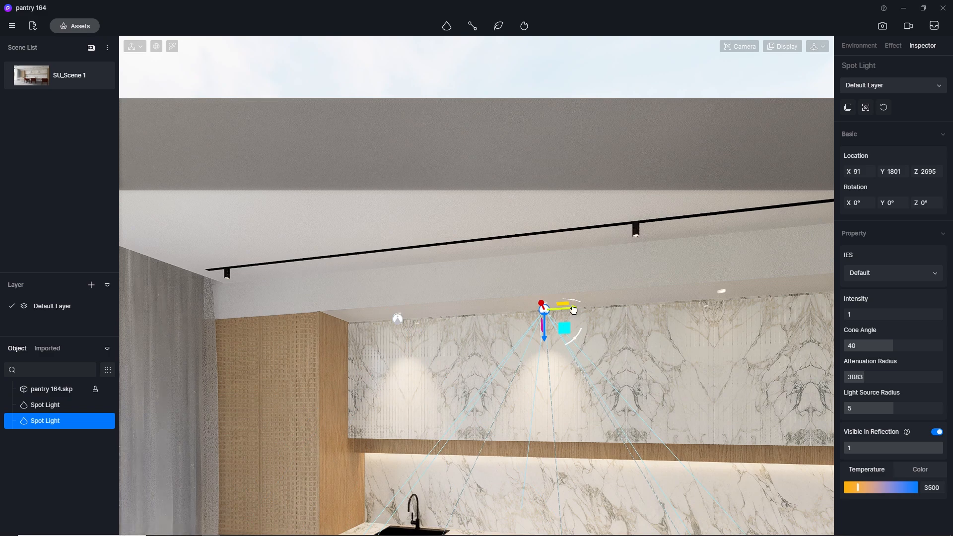
alt+drag(582, 310, 759, 308)
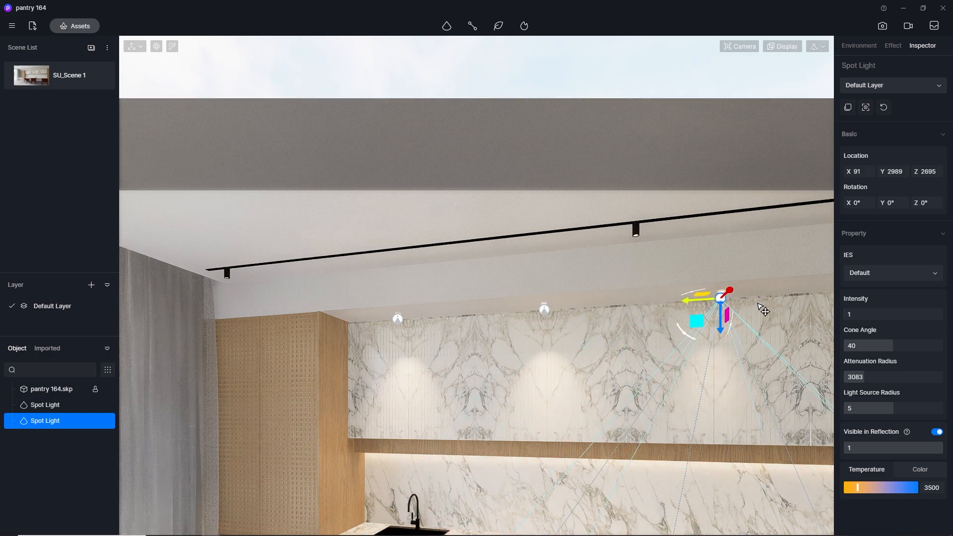
- Copy the third spot light along the Y axis to the fourth downlight, at about Y 4222
scroll(295, 277, down, 6)
scroll(558, 290, up, 4)
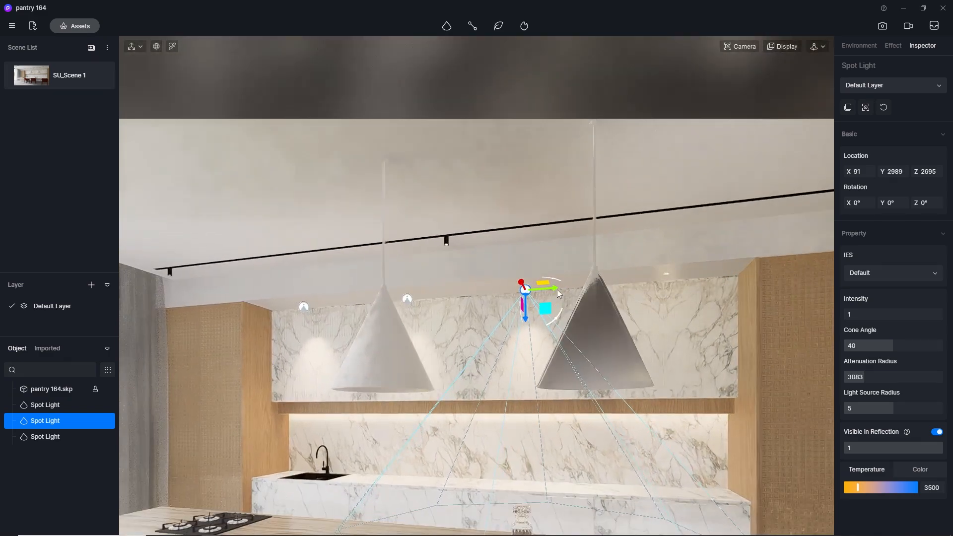
drag(554, 291, 695, 291)
alt+drag(630, 289, 669, 287)
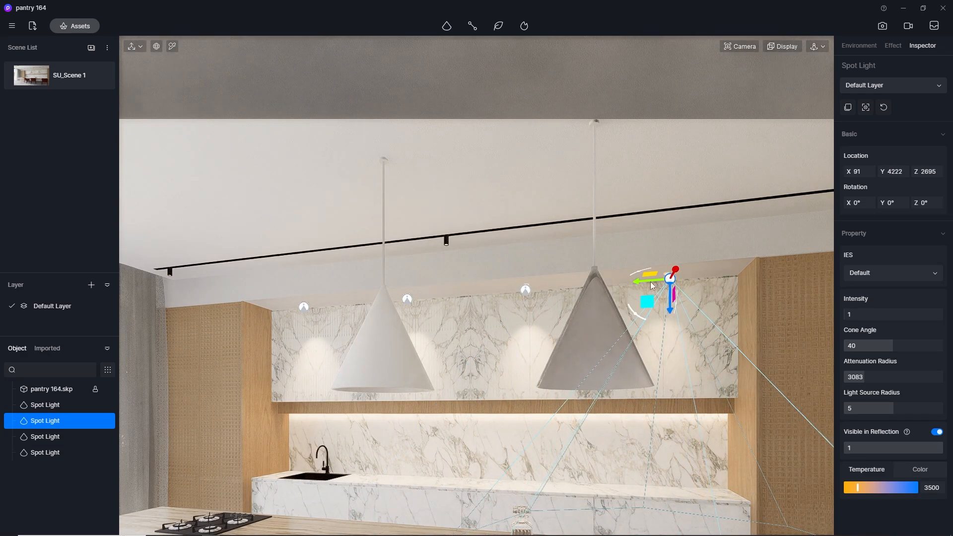
- Copy the first spot light to the front of the tall wooden cabinet by the curtain, at about X -400, Y -445
click(303, 308)
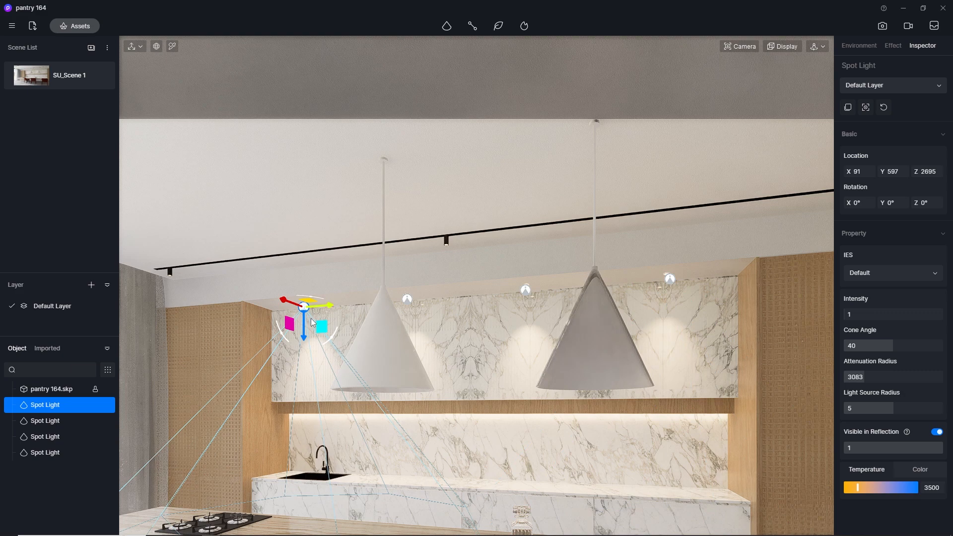
alt+drag(285, 300, 174, 256)
right_drag(174, 256, 172, 354)
drag(171, 354, 199, 390)
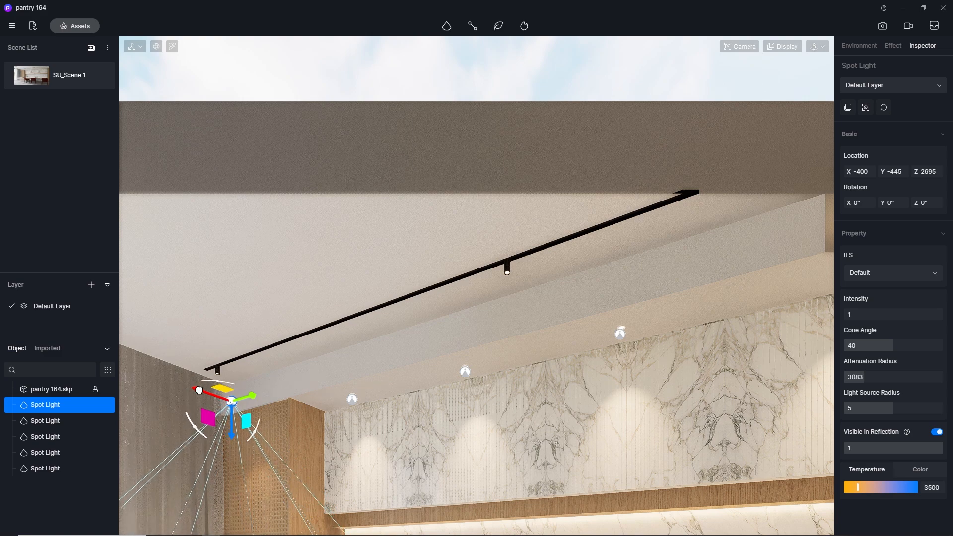
- Set the cabinet spot light's intensity to 5 and return to SU_Scene 1
right_drag(271, 348, 440, 403)
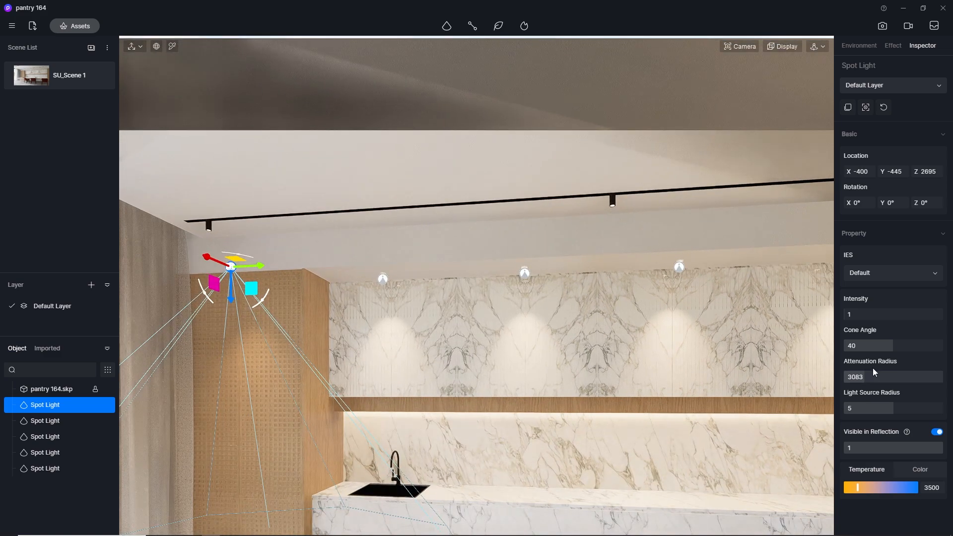
key(Return)
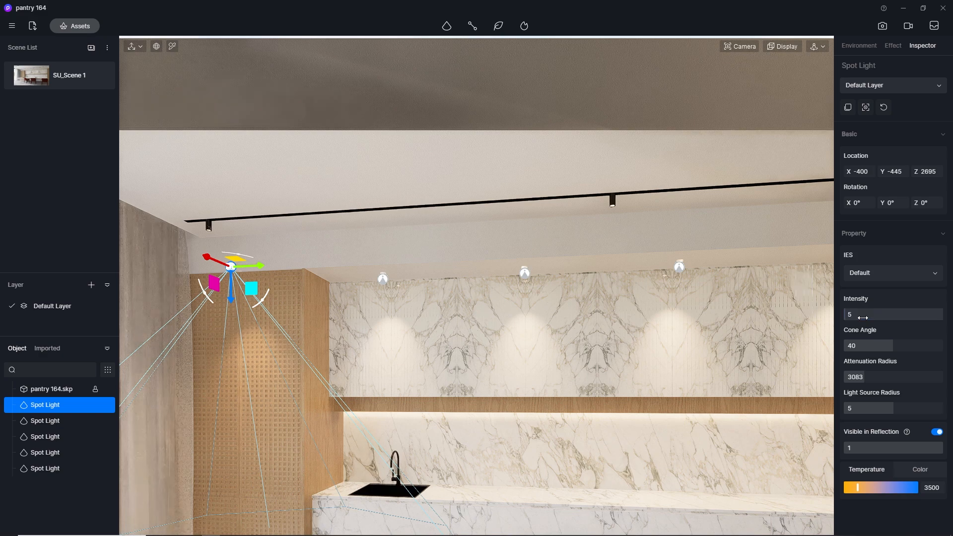
click(22, 69)
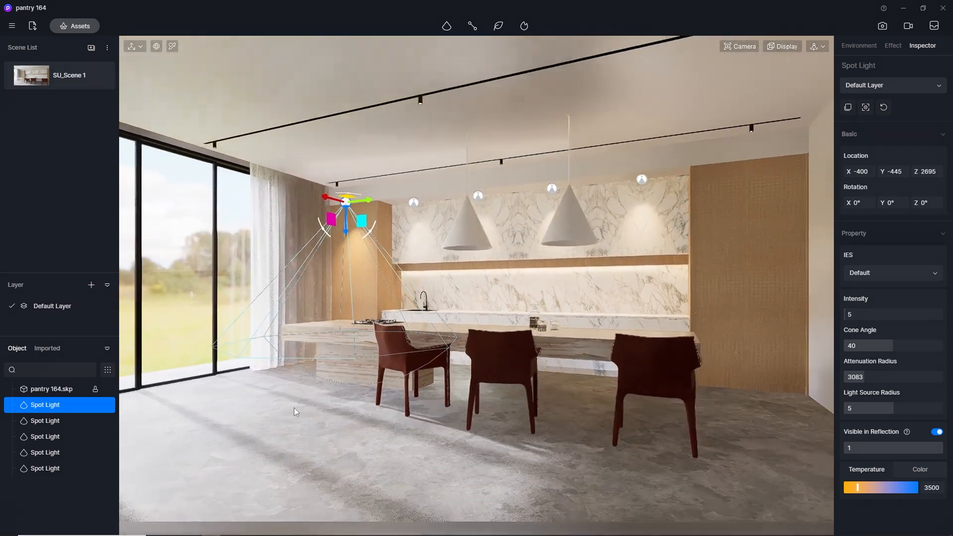
- Reduce the intensity of the spot light in front of the wooden cabinet by the curtain to 2
click(288, 412)
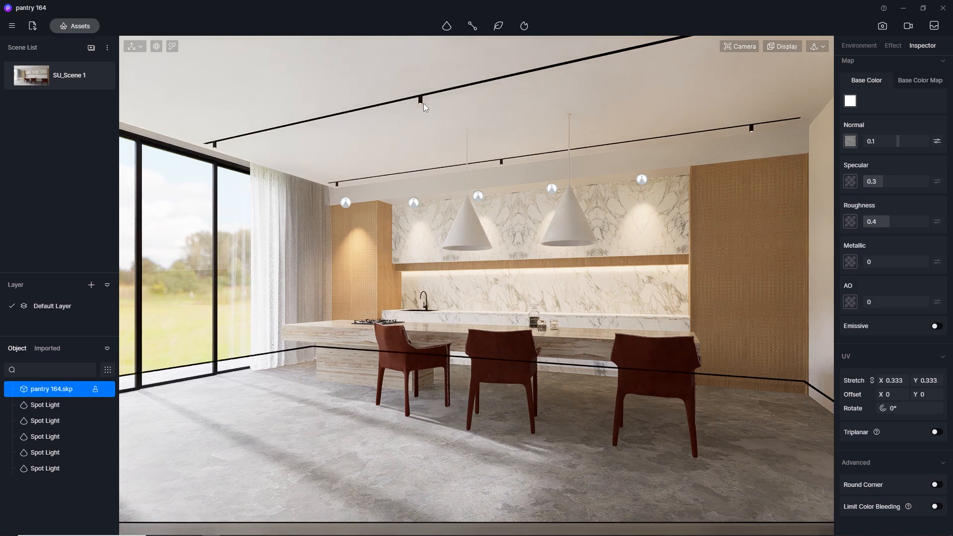
click(346, 203)
text(2)
key(Return)
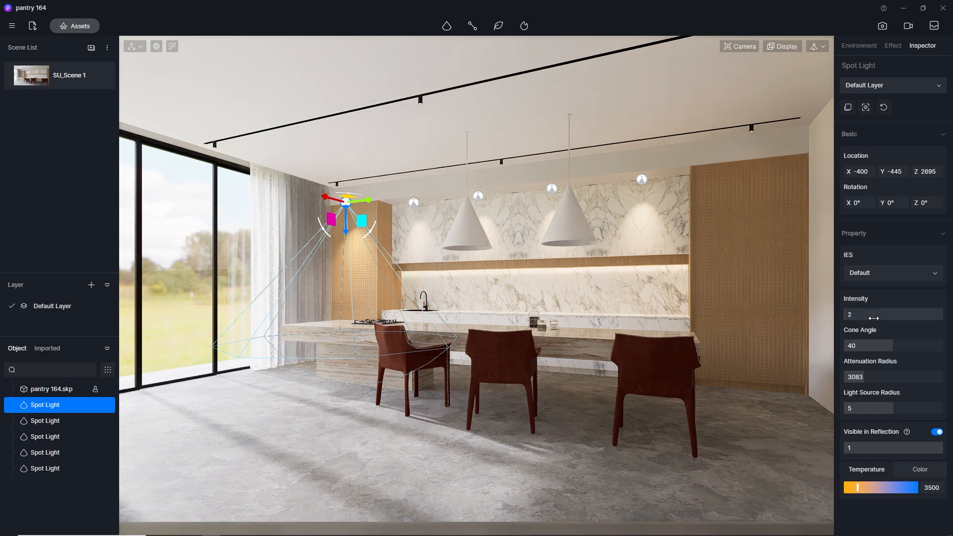
click(338, 456)
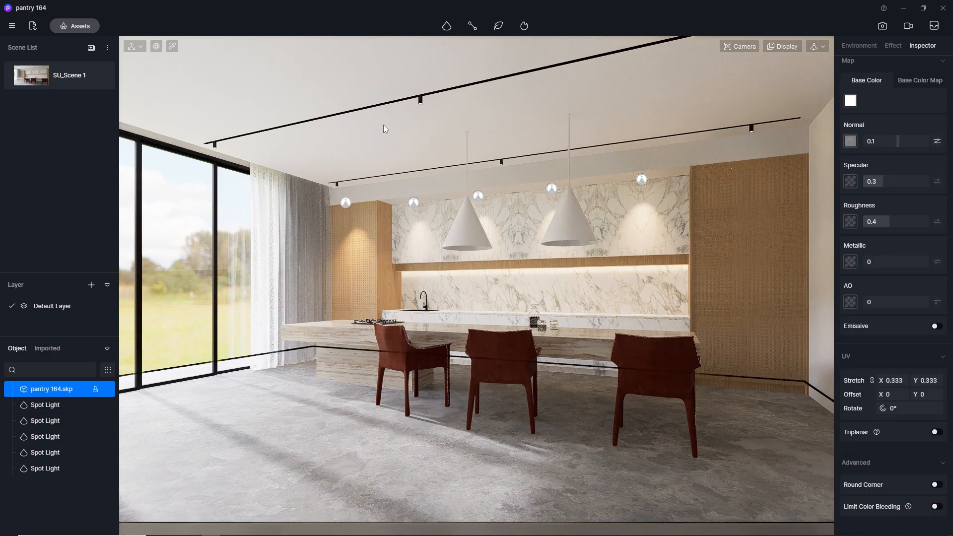
click(345, 202)
drag(371, 202, 657, 193)
key(ctrl+z)
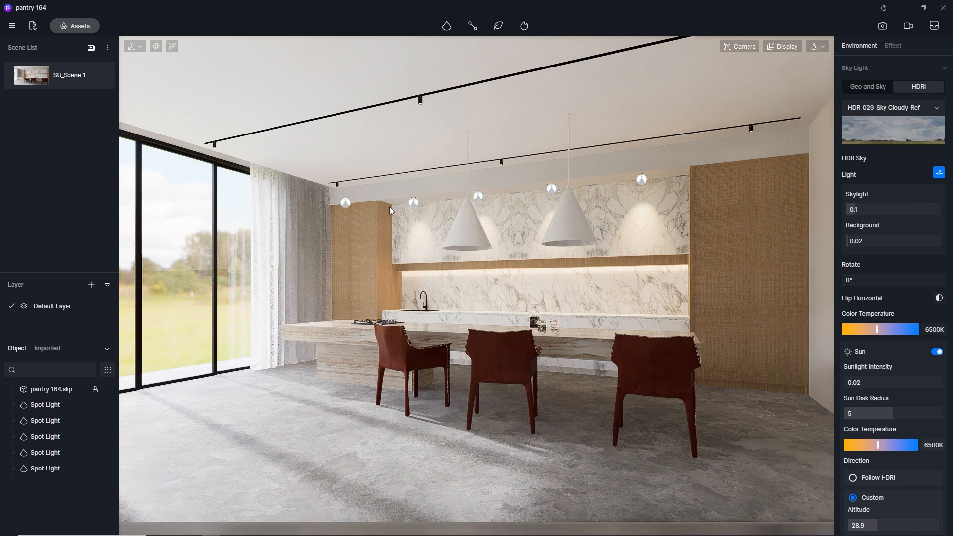
- Copy the cabinet spot light along the Y axis to the wide wooden cabinet at the far end, at about Y 5453
click(346, 203)
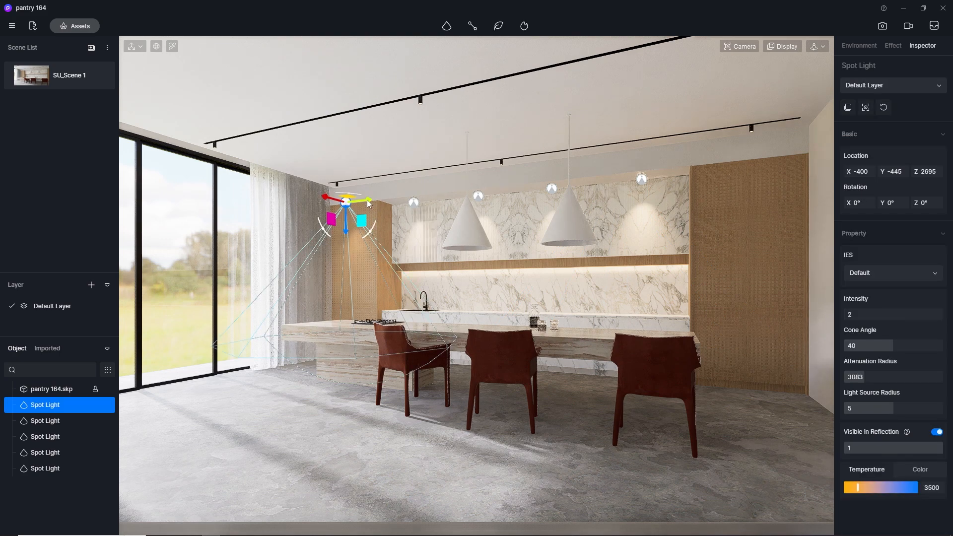
drag(367, 201, 812, 191)
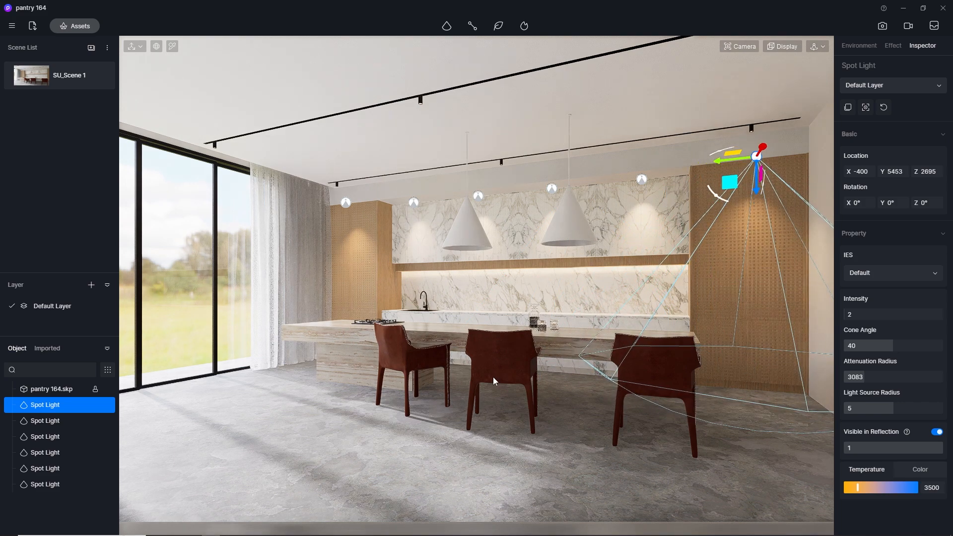
click(343, 456)
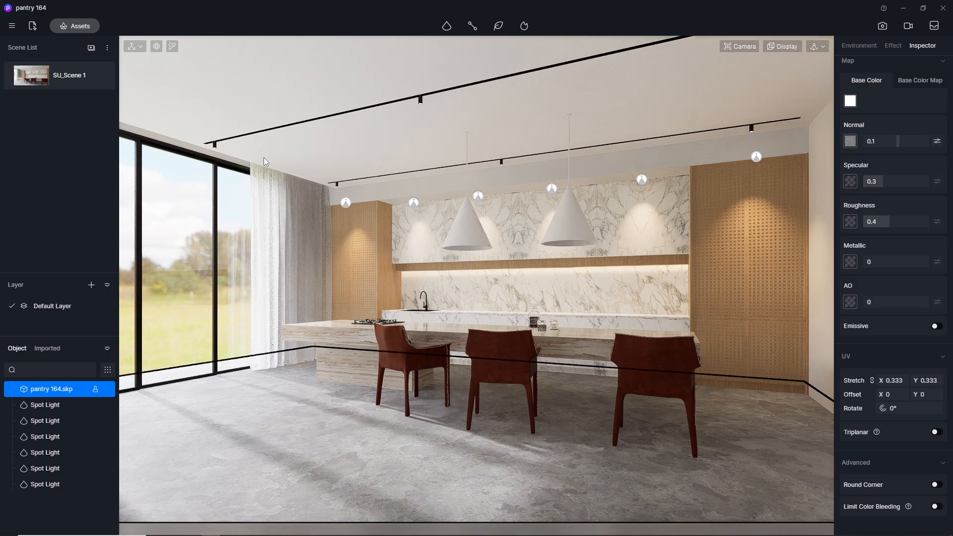
- Set the intensity of the four downlight spot lights in front of the marble wall to 0.5 together
click(414, 203)
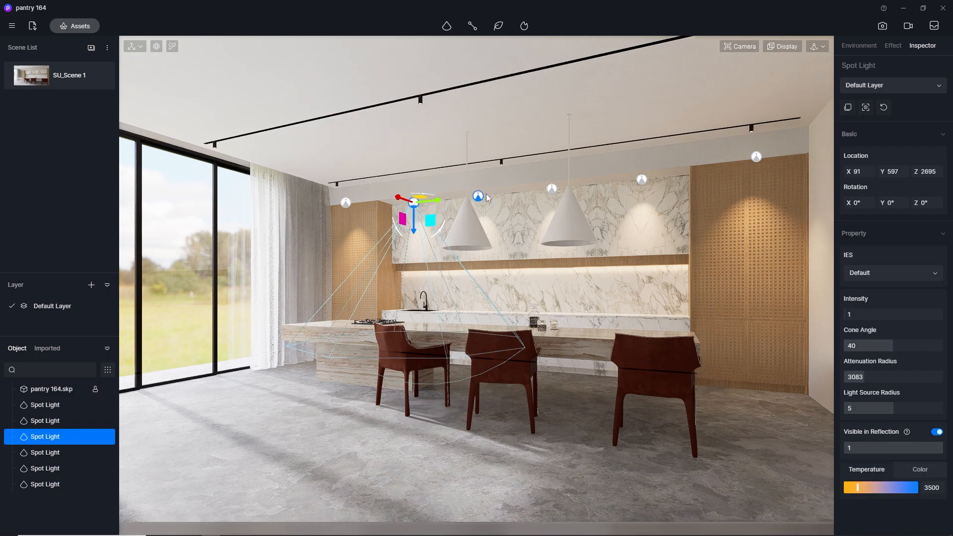
shift+click(478, 196)
shift+click(552, 188)
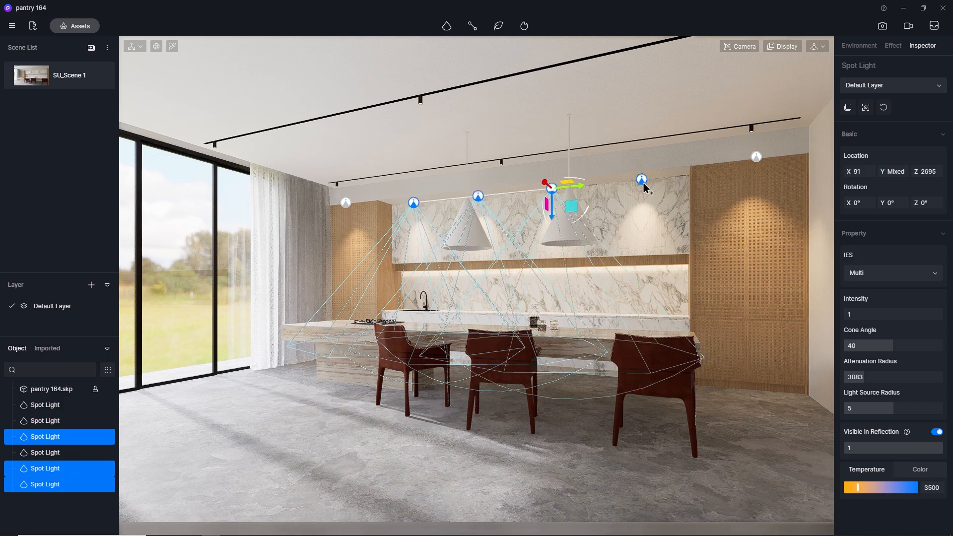
shift+click(642, 181)
click(868, 313)
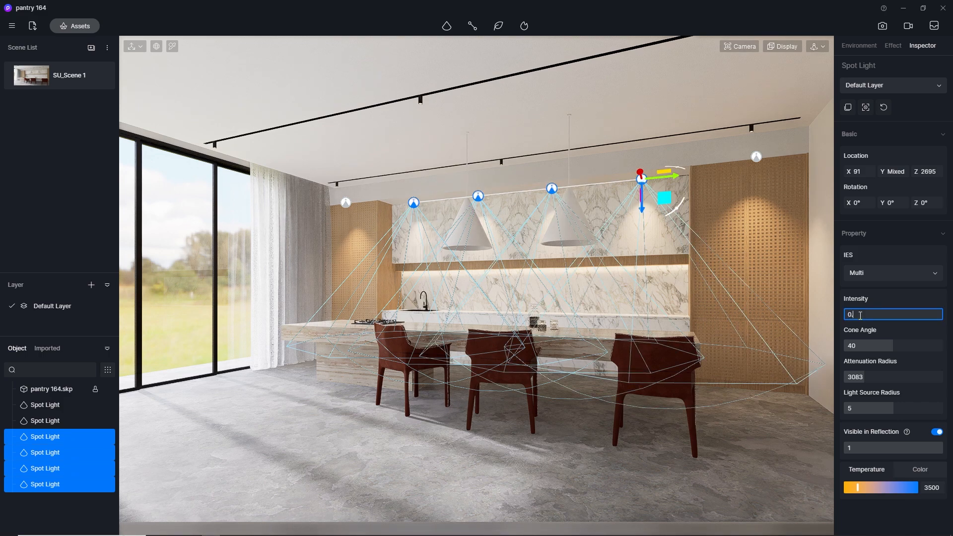
text(0.5)
key(Return)
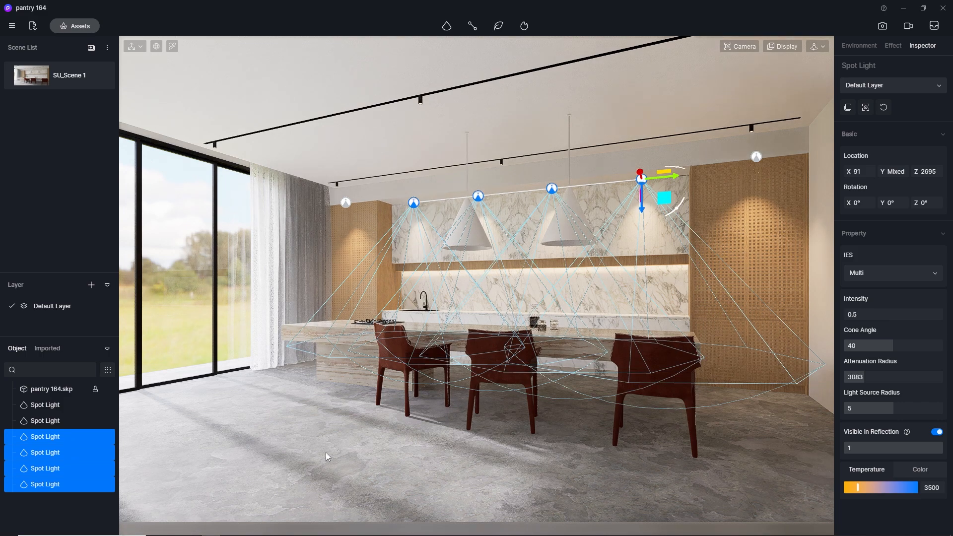
click(324, 452)
- Set the intensity of both wooden-cabinet spot lights to 1.5 together
click(346, 204)
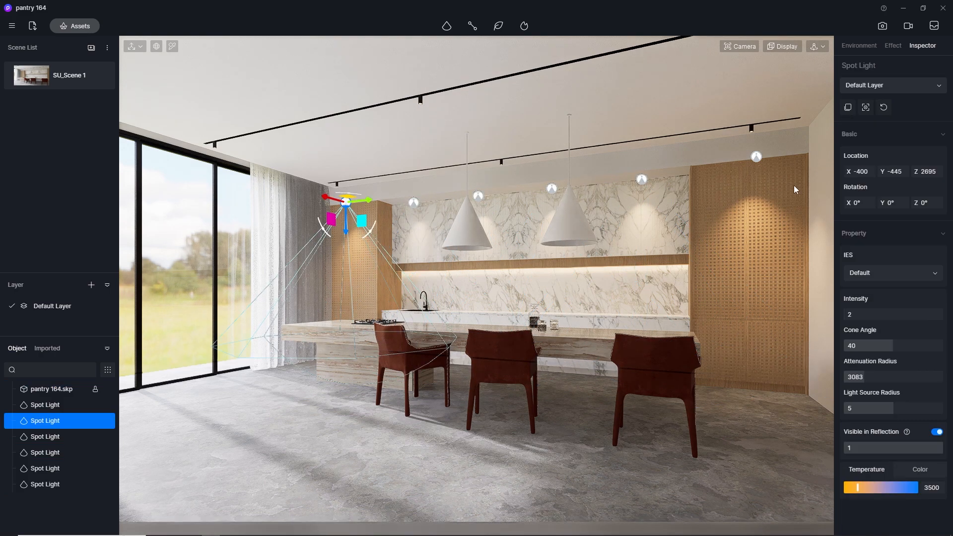
ctrl+click(756, 156)
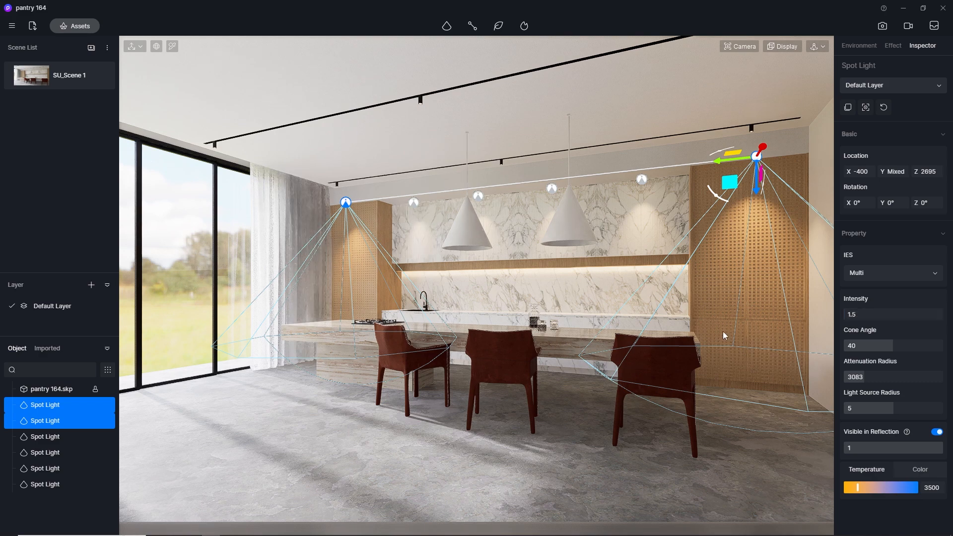
click(348, 467)
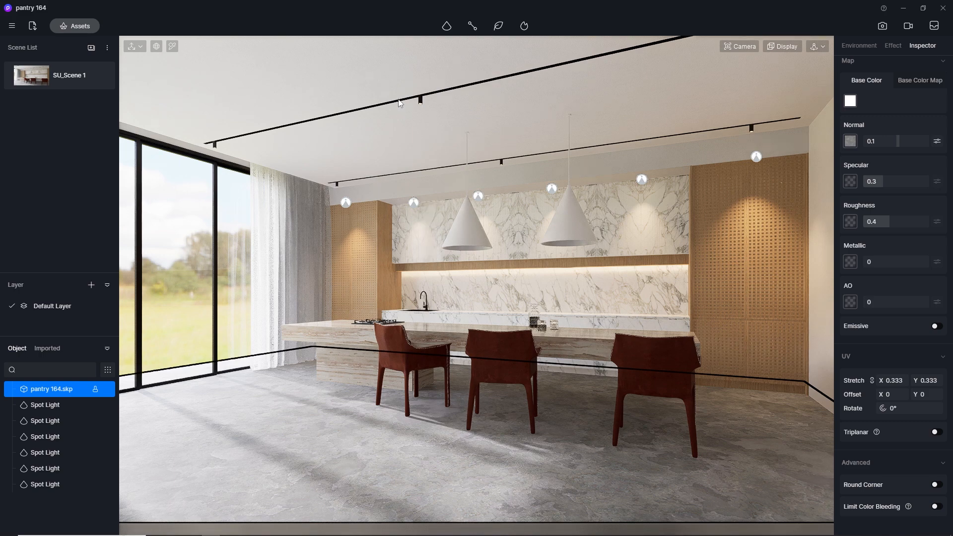
- Place a new spotlight inside the first pendant lamp, at about X -1540, Y 2395, Z 2162, and return to SU_Scene 1
mouse_move(446, 29)
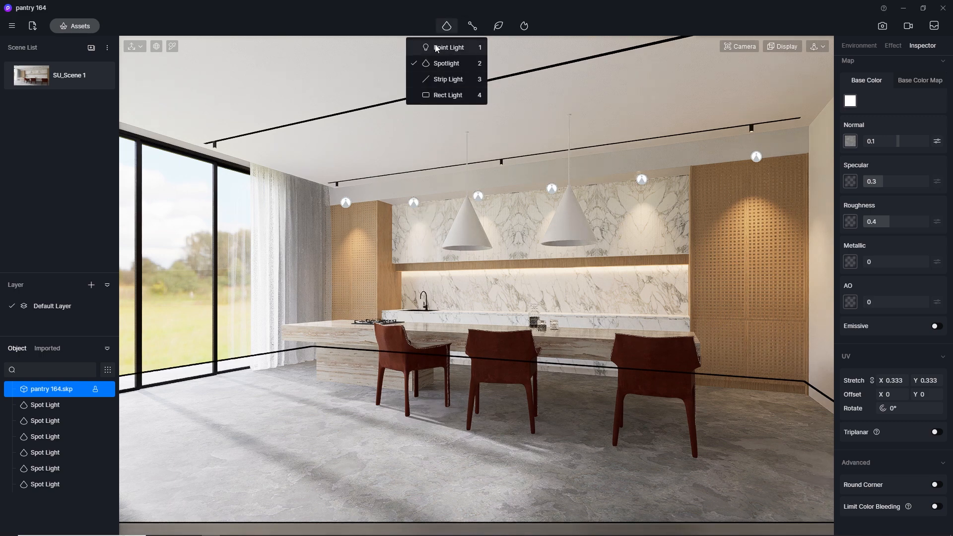
click(446, 63)
scroll(468, 250, up, 5)
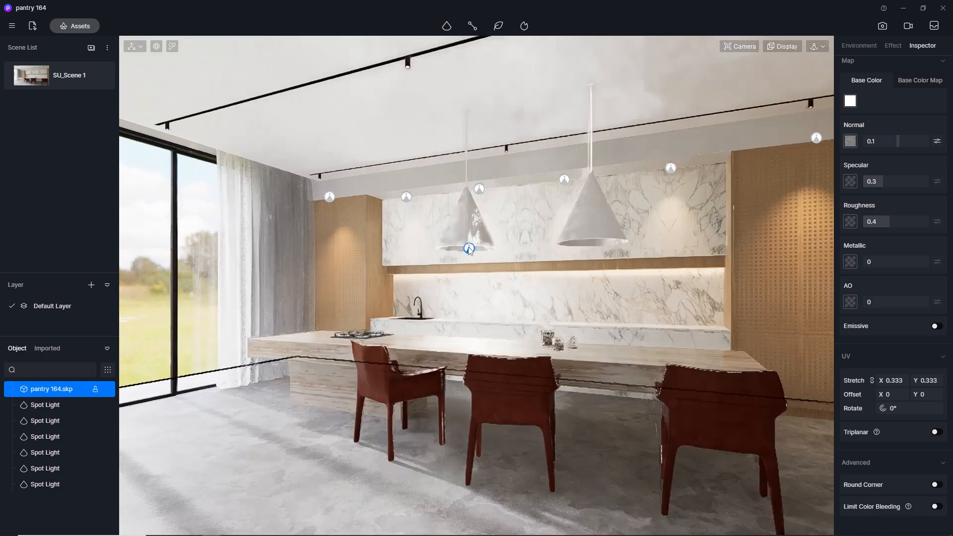
mouse_move(467, 255)
right_down()
mouse_move(484, 14)
mouse_move(493, 9)
right_up()
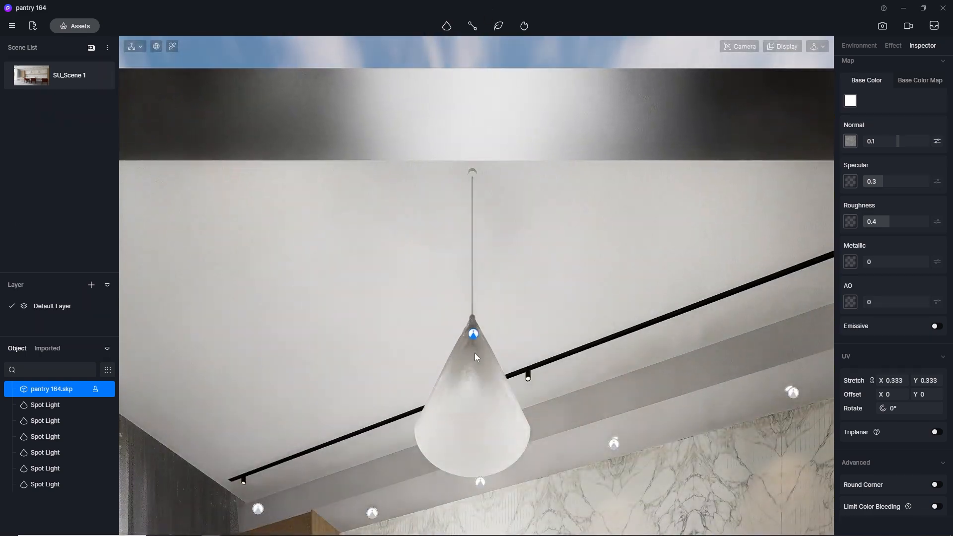
click(474, 355)
right_drag(494, 173, 432, 417)
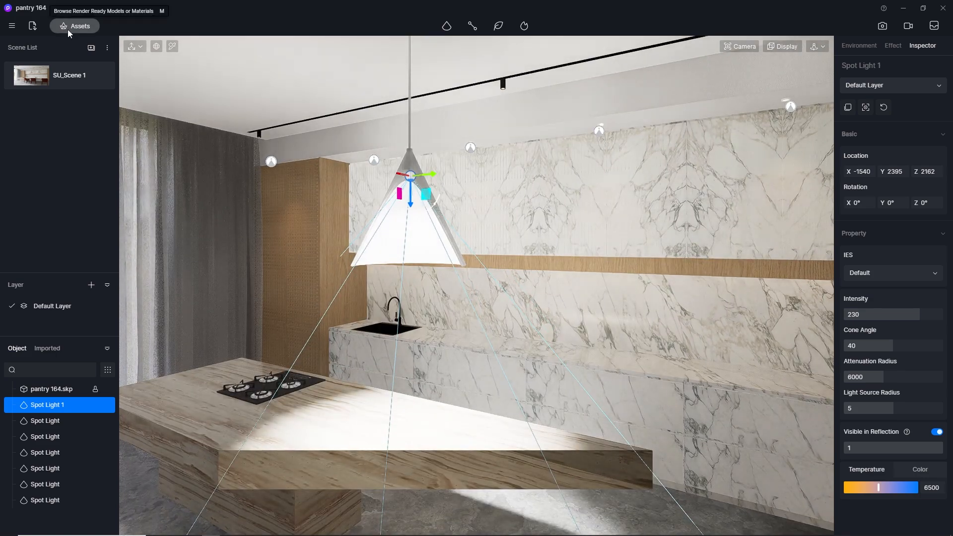
click(31, 76)
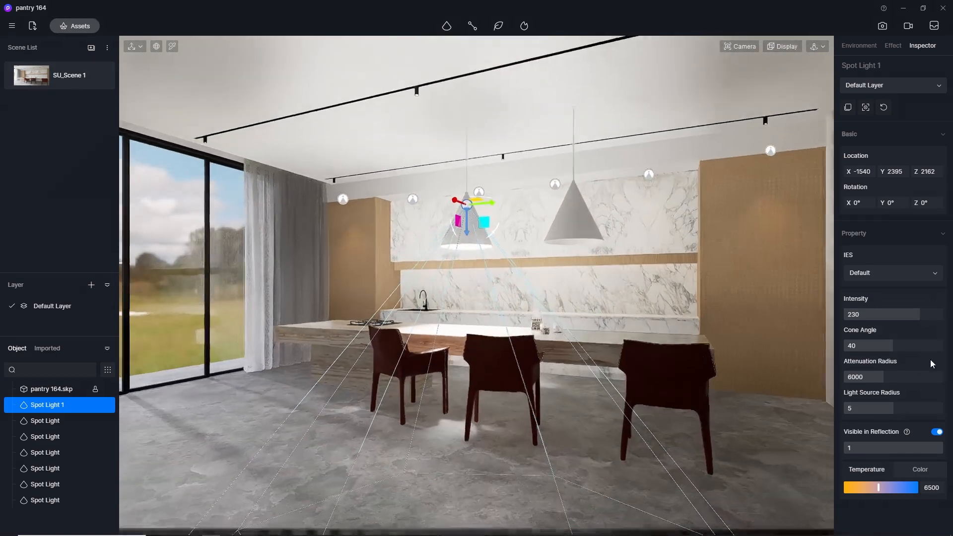
- Reduce the pendant spot light's attenuation radius to about 2109 and set its intensity to 5
drag(888, 378, 857, 378)
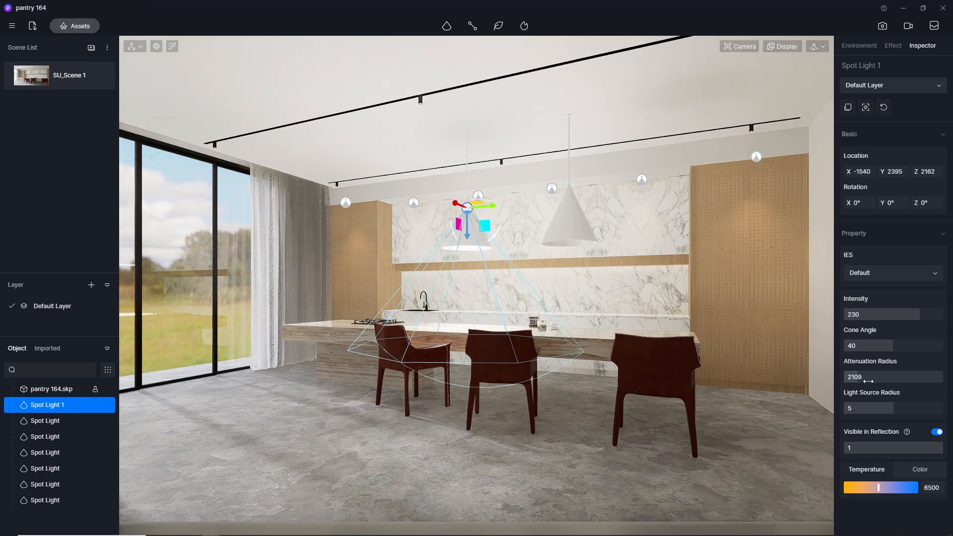
click(861, 313)
text(5)
key(Return)
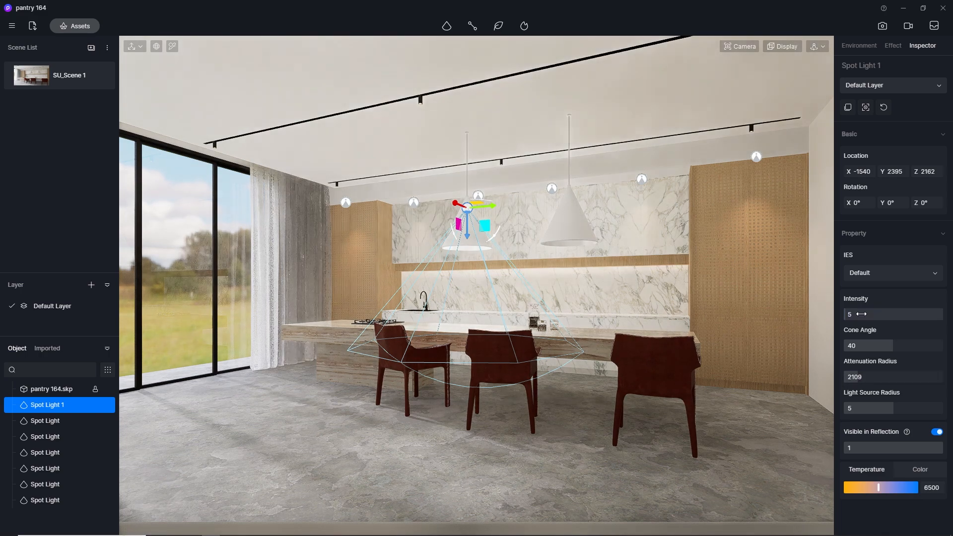
click(517, 485)
- Set the pendant spot light's attenuation radius to about 1584, lower it to about Z 2098, and set its intensity to 10
click(467, 208)
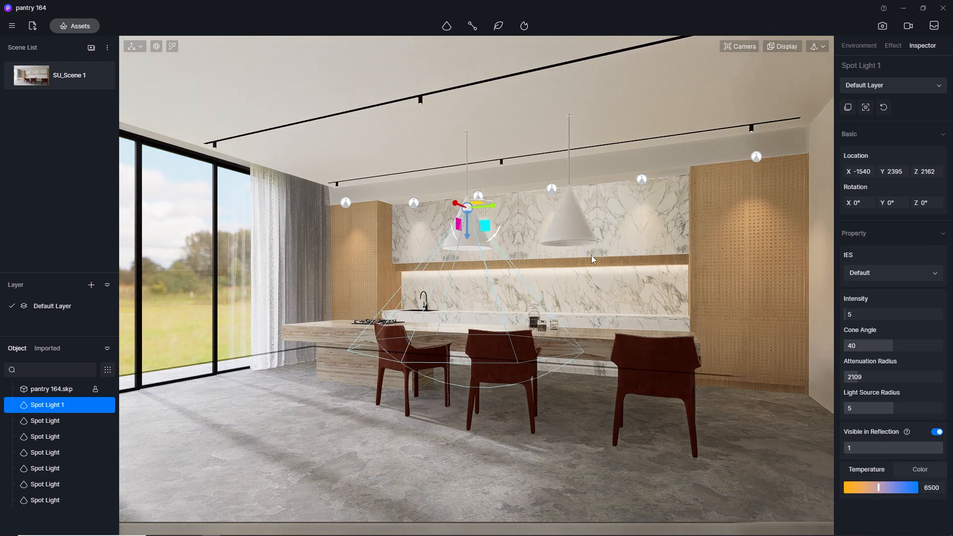
mouse_move(859, 377)
mouse_down()
mouse_move(888, 376)
mouse_move(849, 376)
mouse_up()
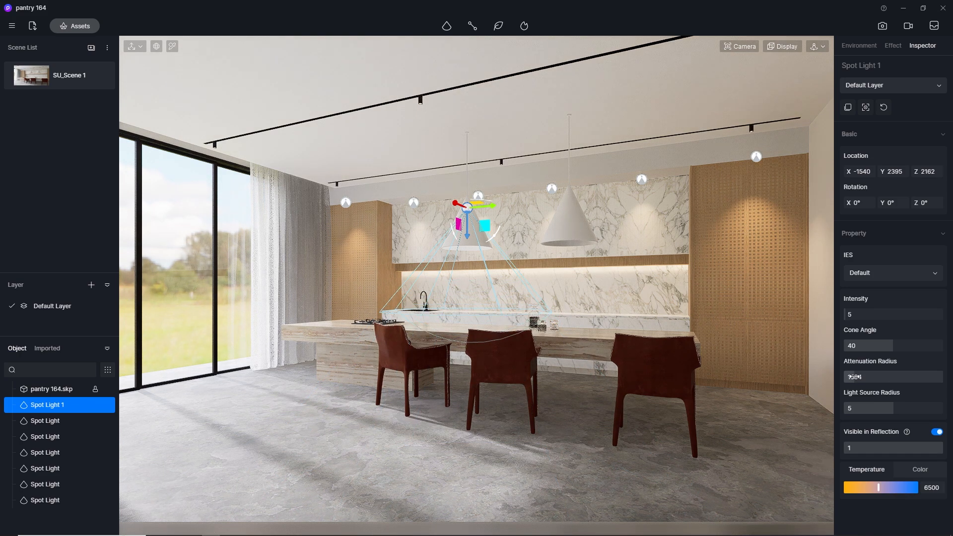
drag(468, 242, 467, 243)
click(861, 316)
key(Return)
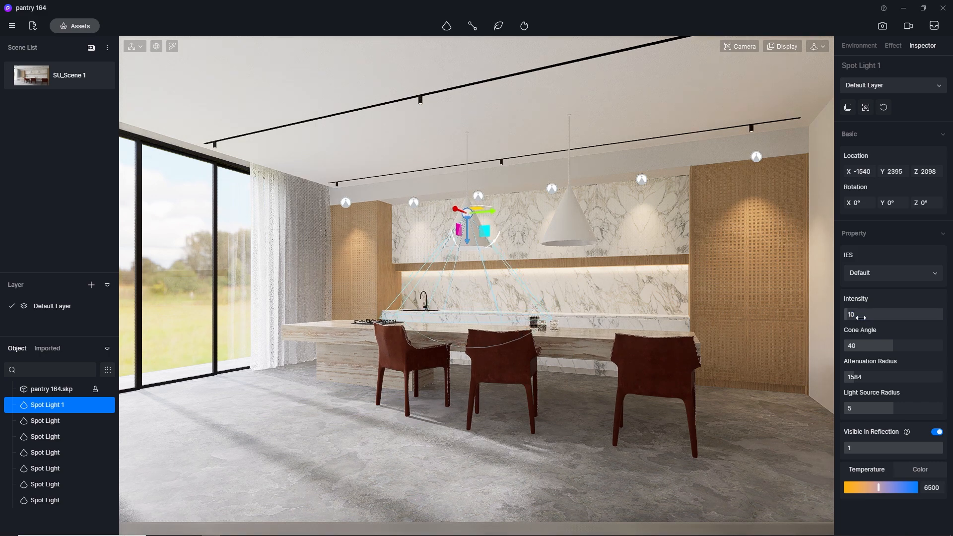
click(567, 455)
- Copy the pendant spot light along the Y axis into the second pendant lamp, at about Y 3613, and return to SU_Scene 1
scroll(465, 223, up, 3)
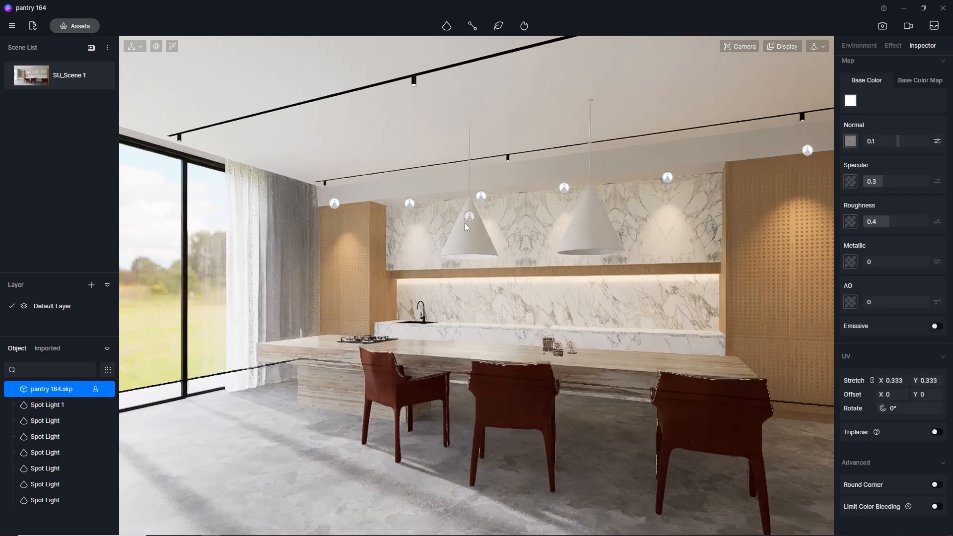
middle_drag(475, 219, 492, 174)
click(494, 169)
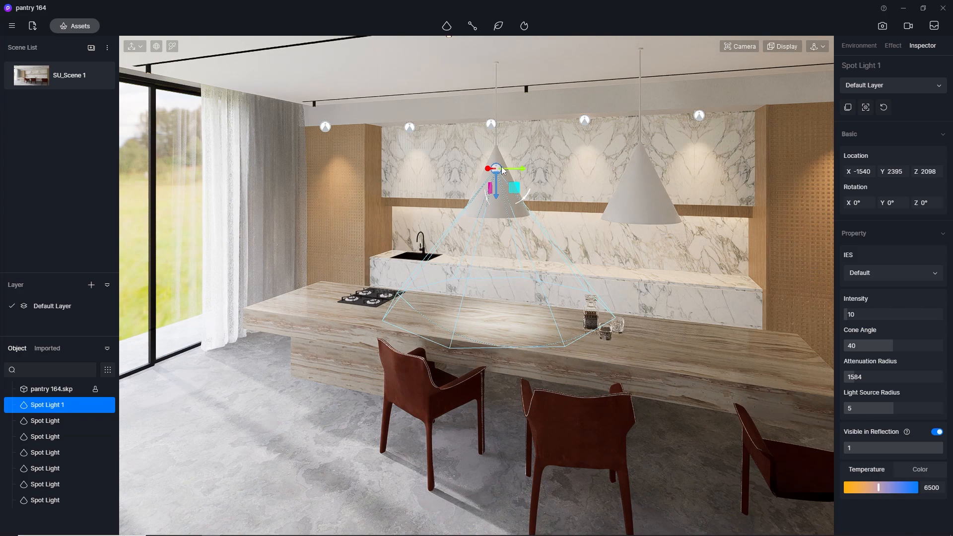
drag(512, 168, 671, 179)
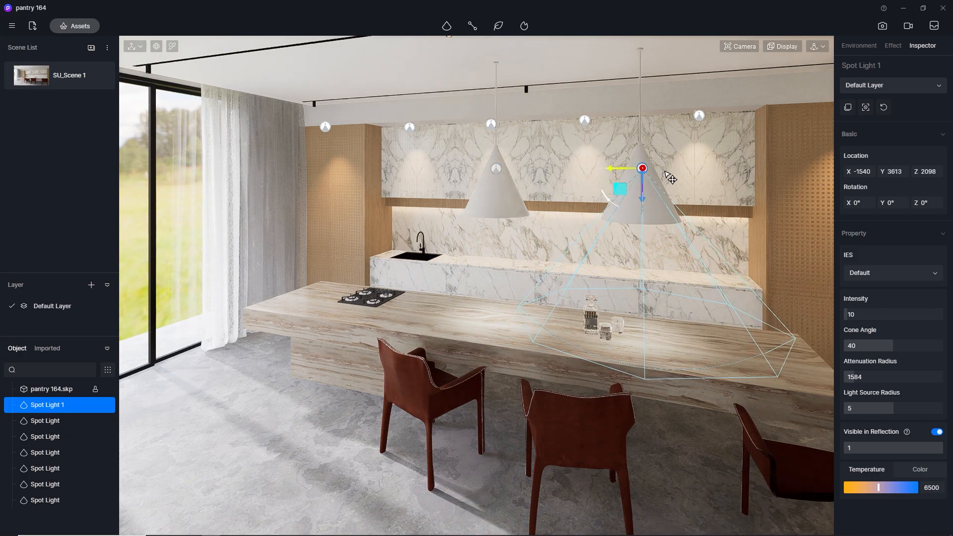
click(40, 77)
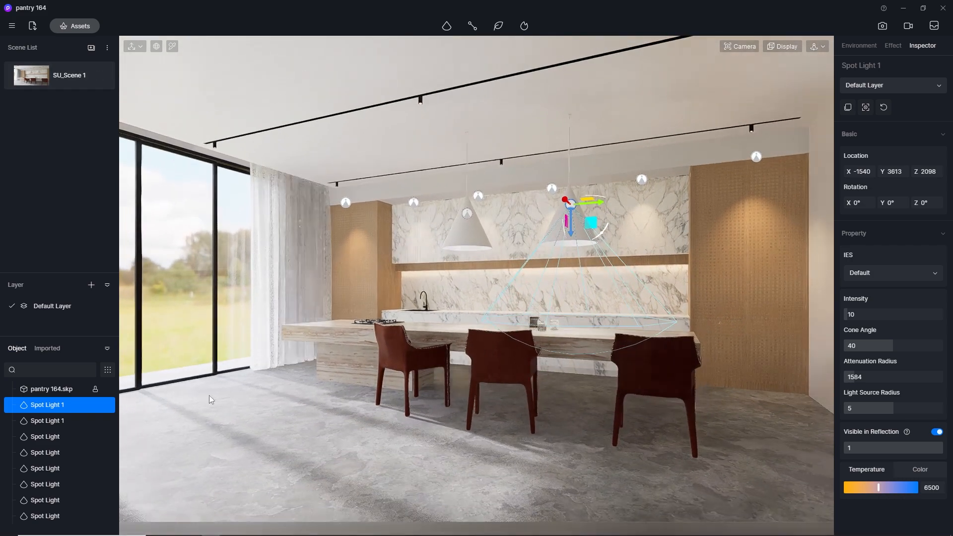
click(243, 409)
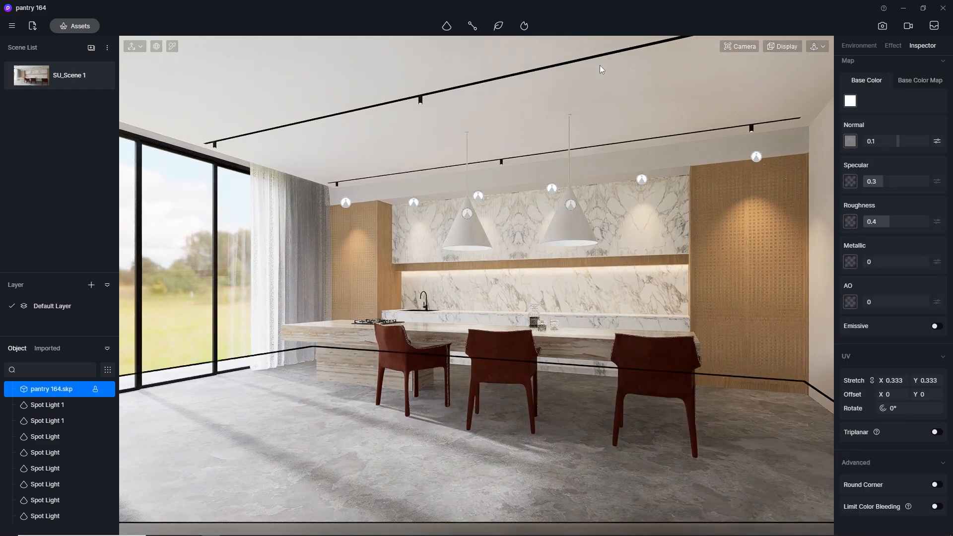
- Check the framing and settings in image render mode and return to the scene view
click(881, 27)
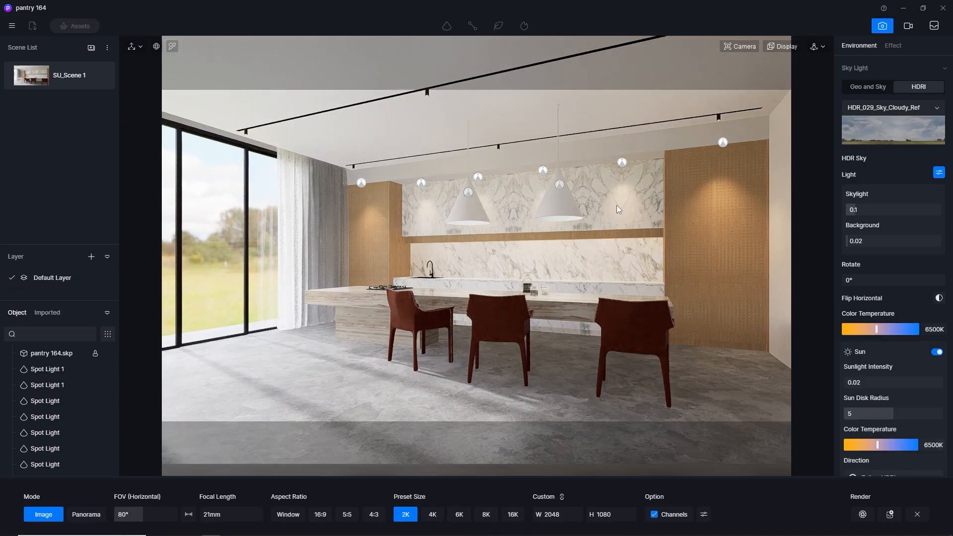
click(881, 27)
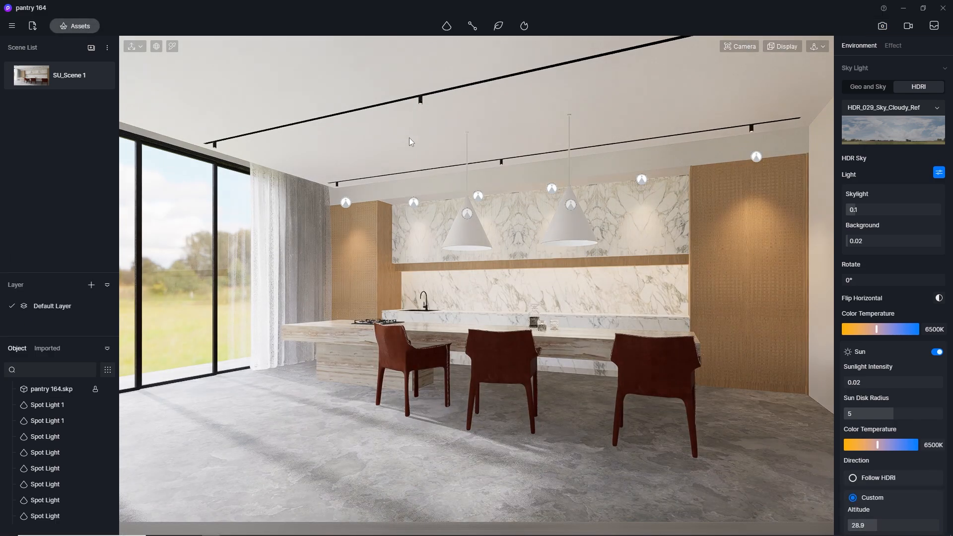
- Browse the Leather materials in the online asset library and download Tawny Small Grain Leather
click(73, 28)
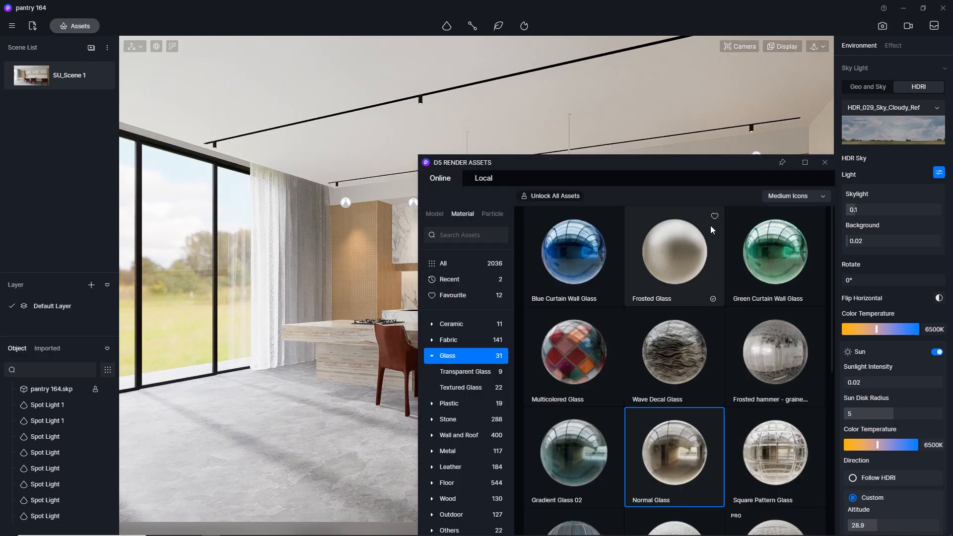
drag(639, 162, 563, 94)
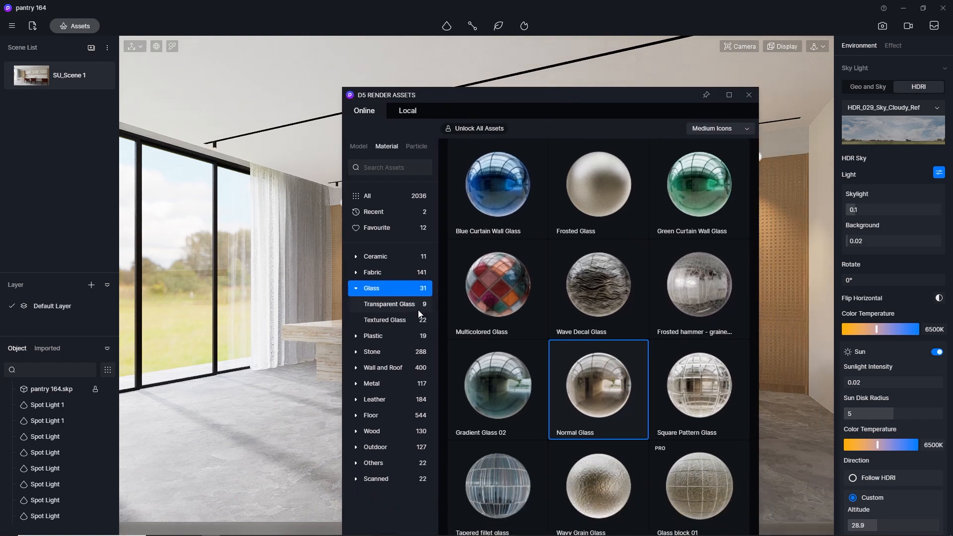
click(377, 400)
drag(542, 96, 262, 35)
scroll(375, 242, down, 5)
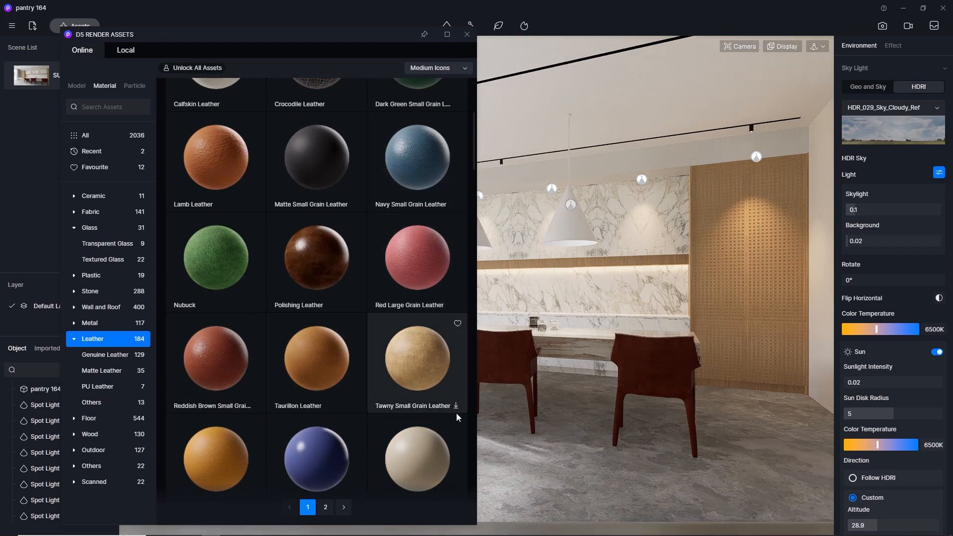
click(455, 406)
scroll(330, 350, down, 4)
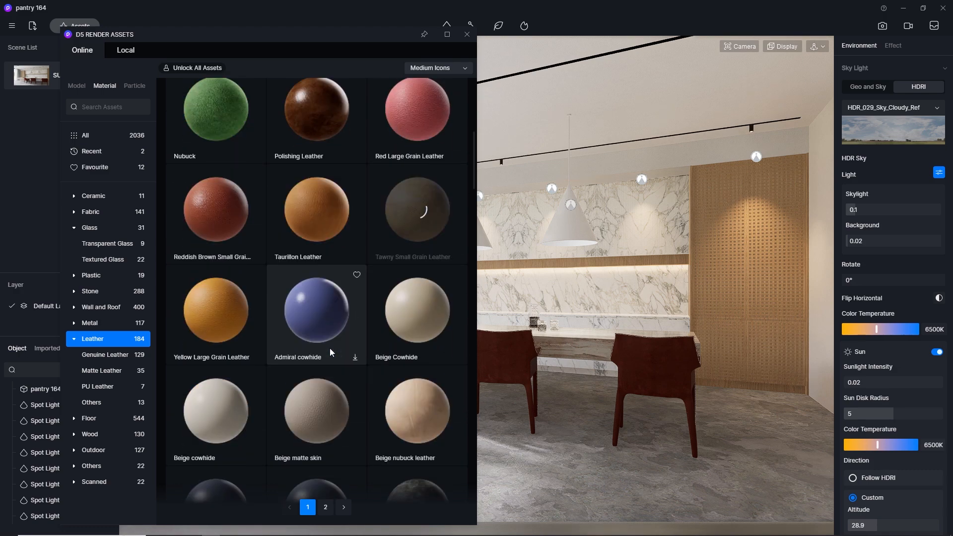
scroll(330, 348, up, 3)
scroll(330, 347, down, 7)
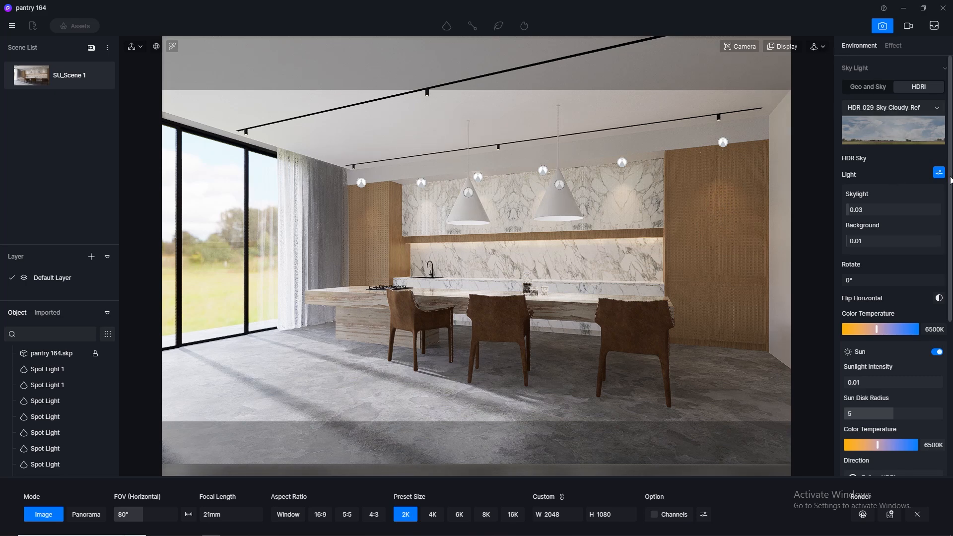
- Review the environment's HDRI sky, sun and weather settings, plus the LUT, post-processing and style effects for the image render
scroll(950, 179, down, 3)
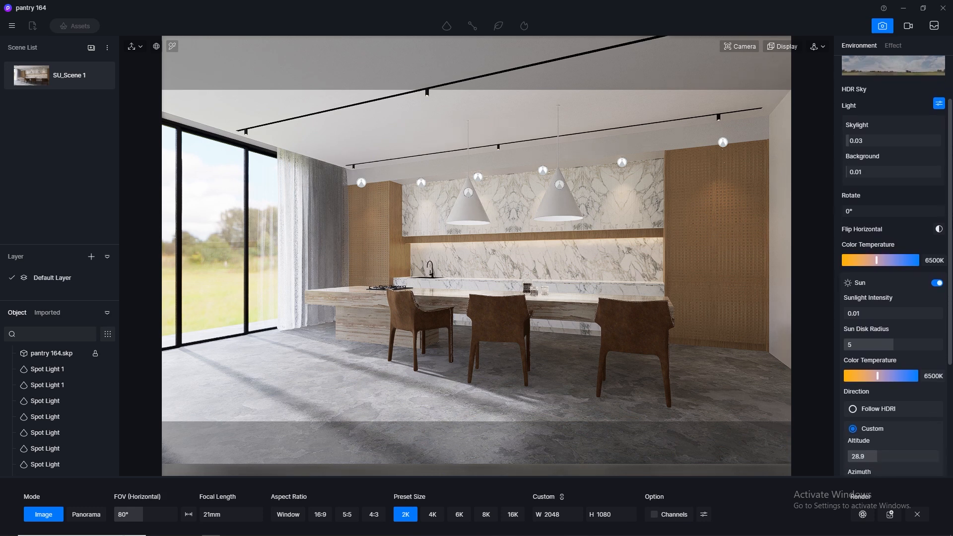
scroll(897, 265, down, 6)
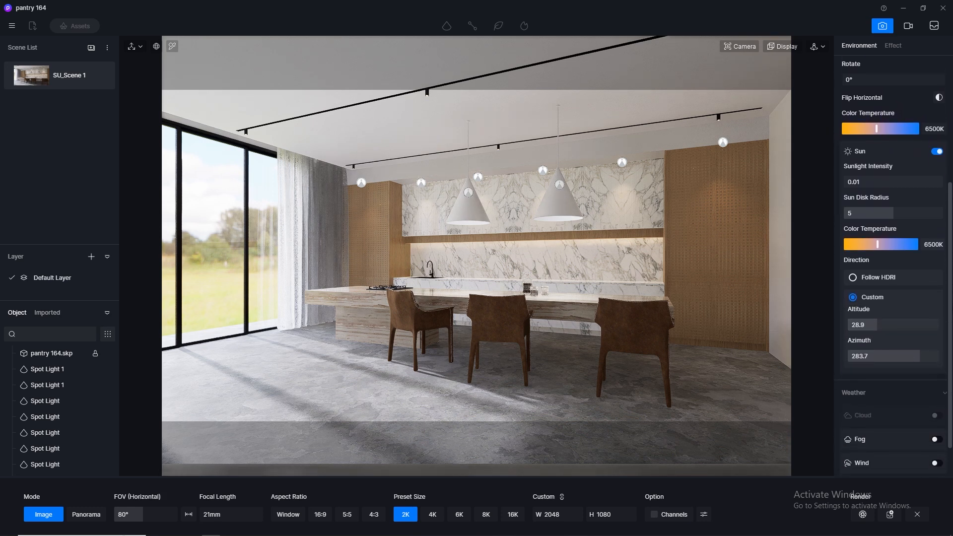
scroll(897, 265, down, 2)
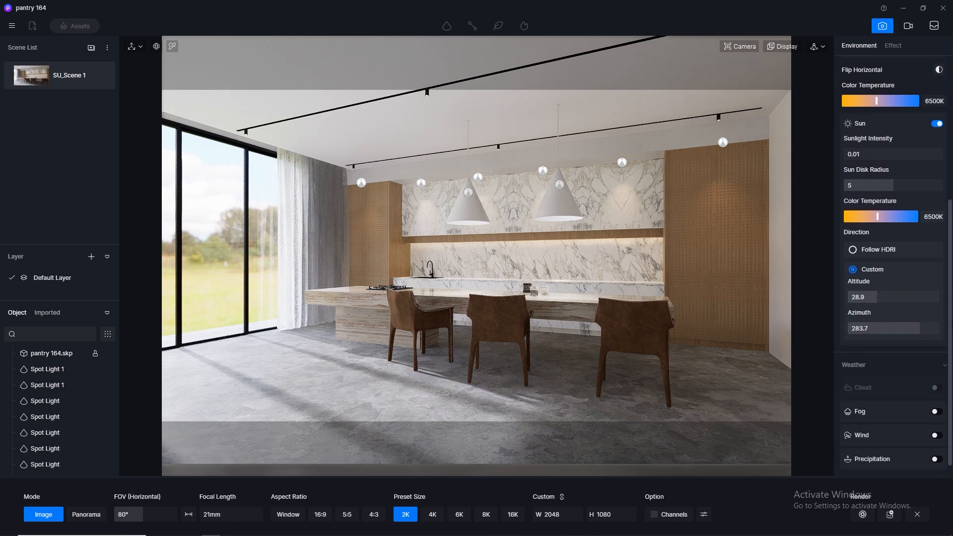
click(894, 46)
scroll(950, 213, up, 8)
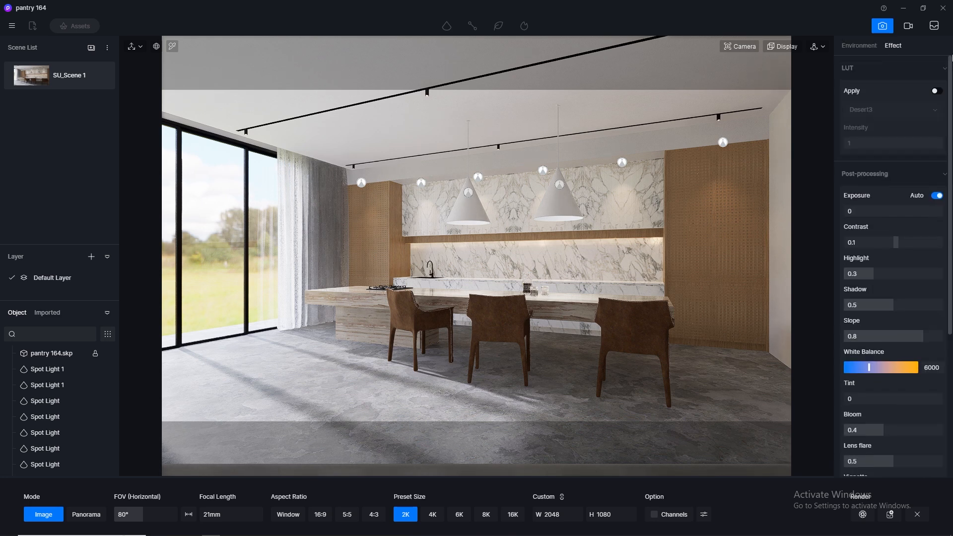
scroll(897, 263, down, 6)
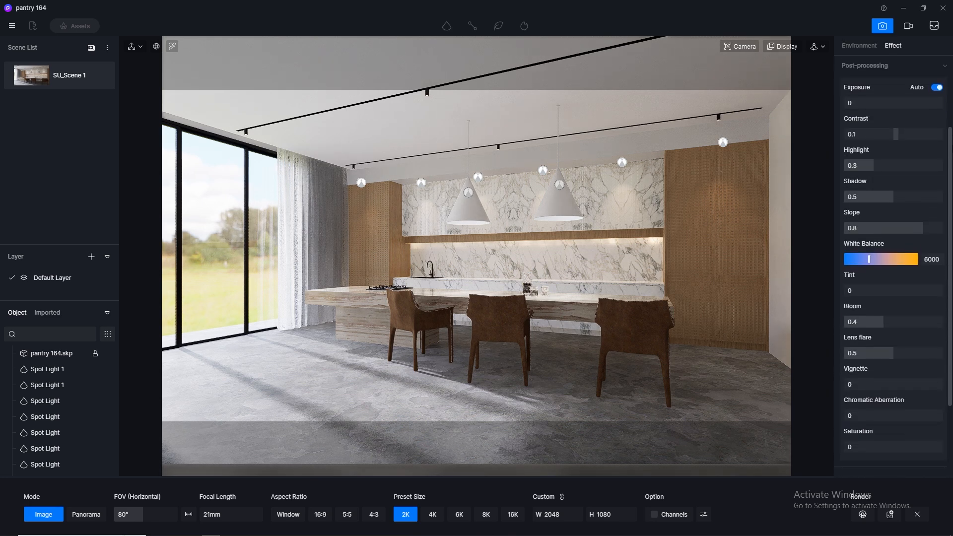
scroll(951, 243, down, 2)
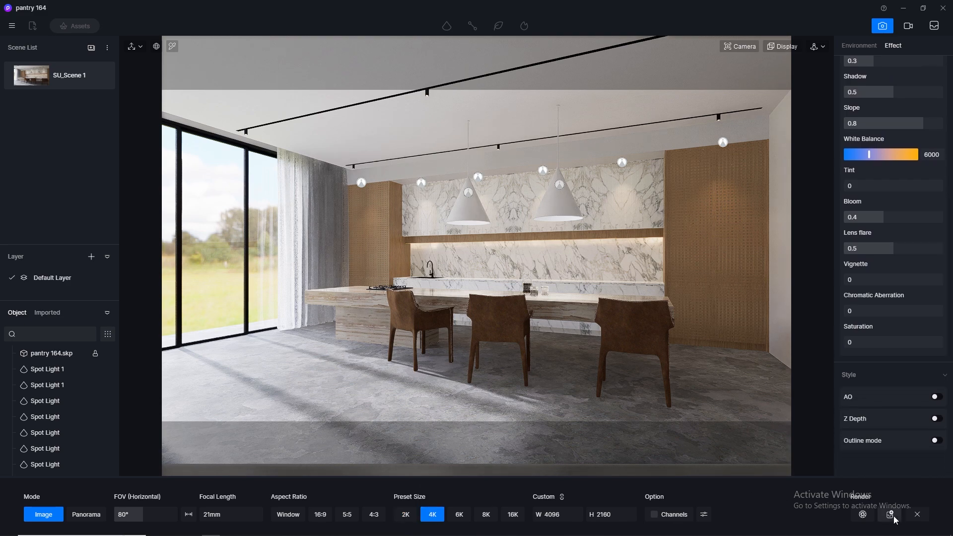
- Render the SU_Scene 1 view as a still image with the 4K preset, 4096 by 2160
click(862, 514)
key(Return)
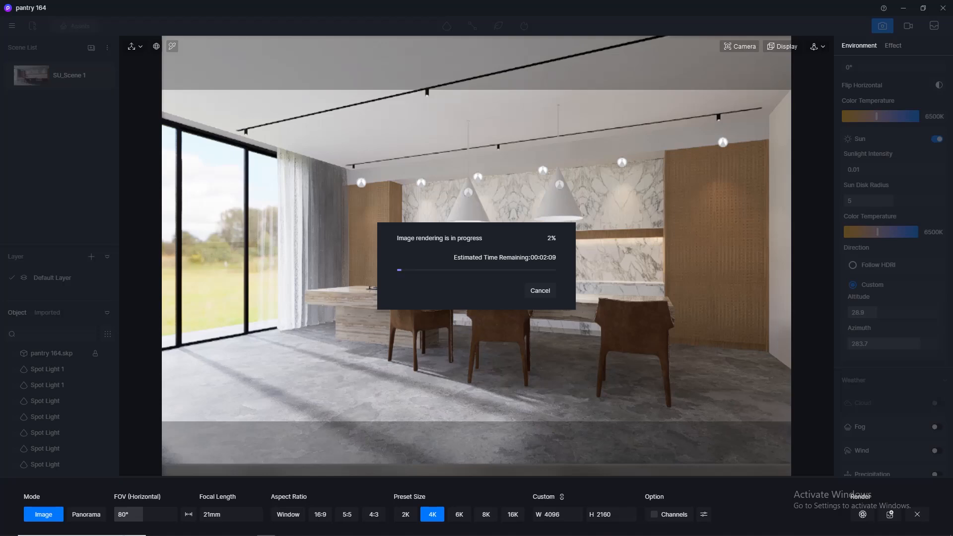